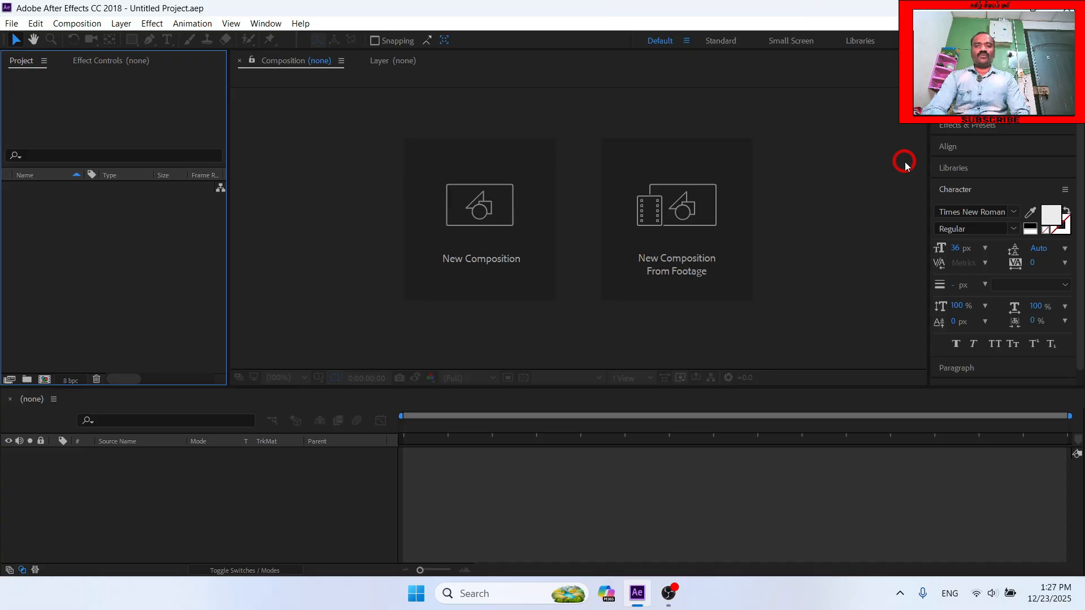
- Create a composition with the HDTV 1080 29.97 preset and add a text layer containing a first name in Tamil script
{"action": "left_click", "coordinate": [496, 225]}
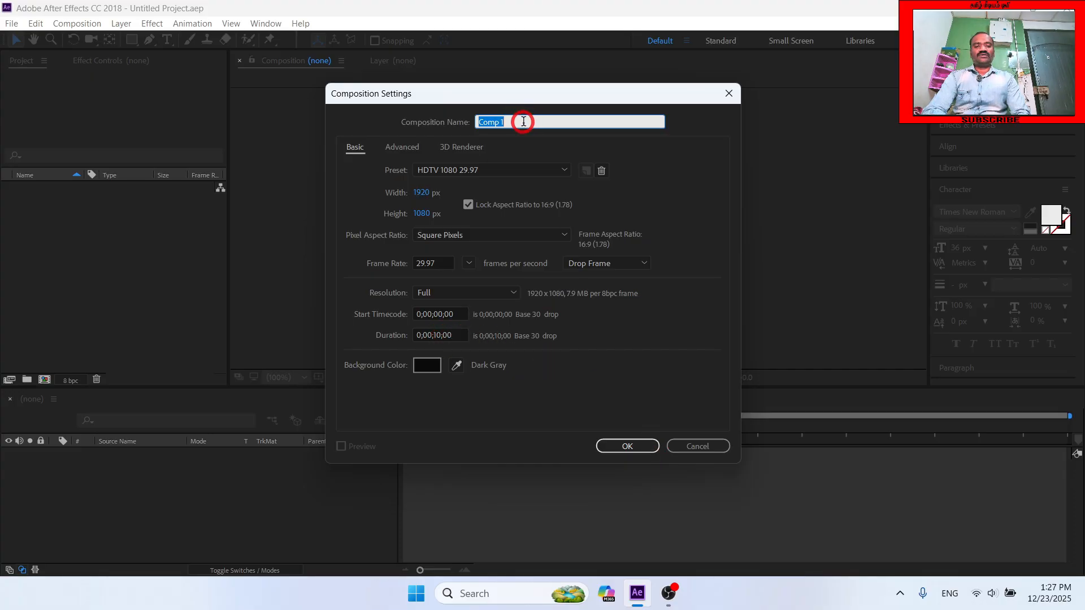
{"action": "left_click", "coordinate": [627, 446]}
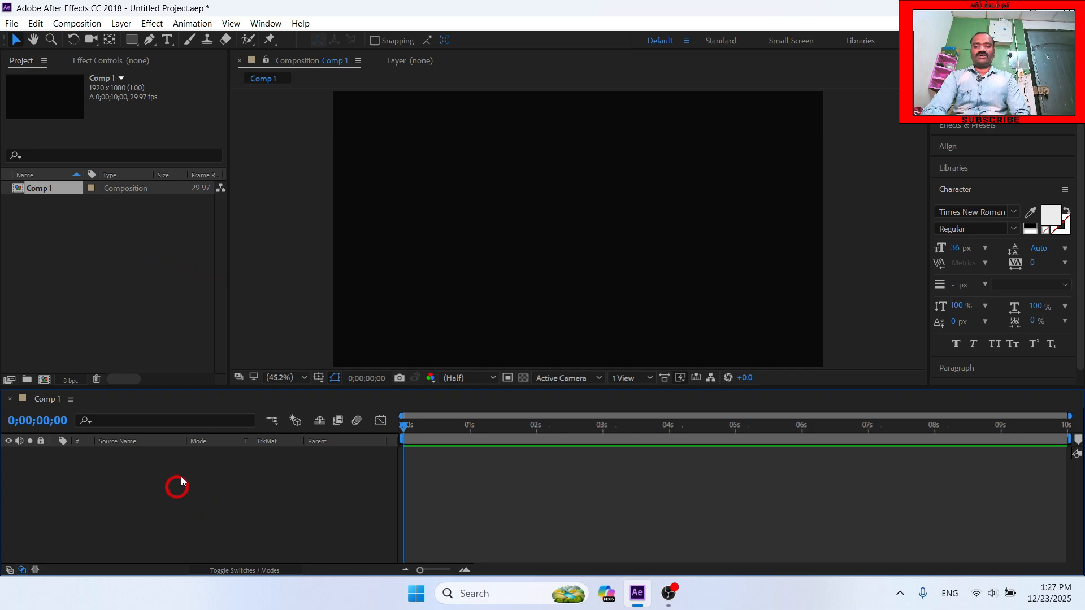
{"action": "left_click", "coordinate": [169, 39]}
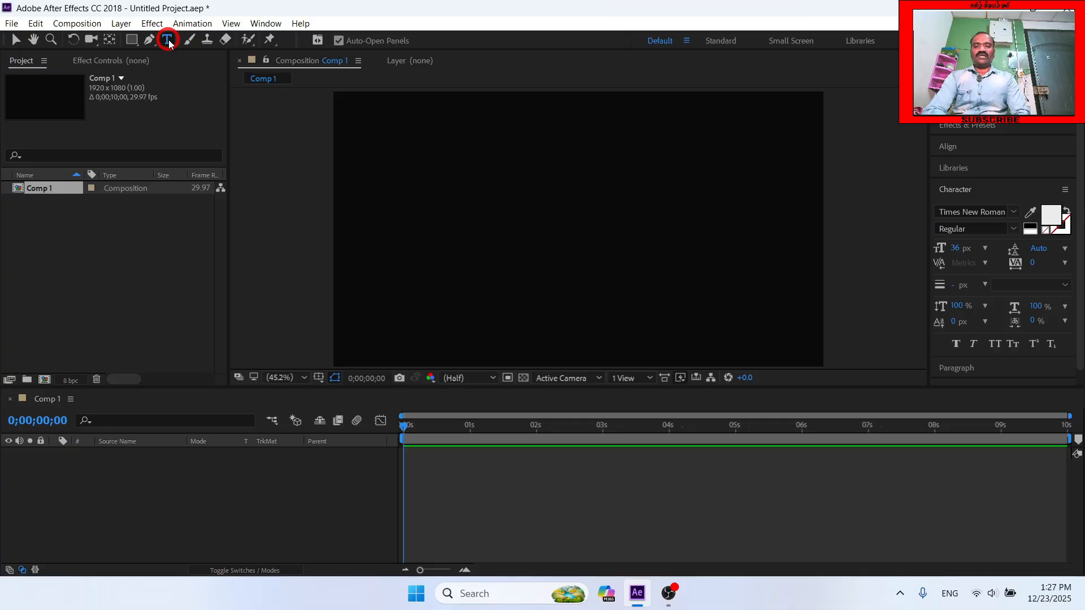
{"action": "left_click", "coordinate": [482, 237]}
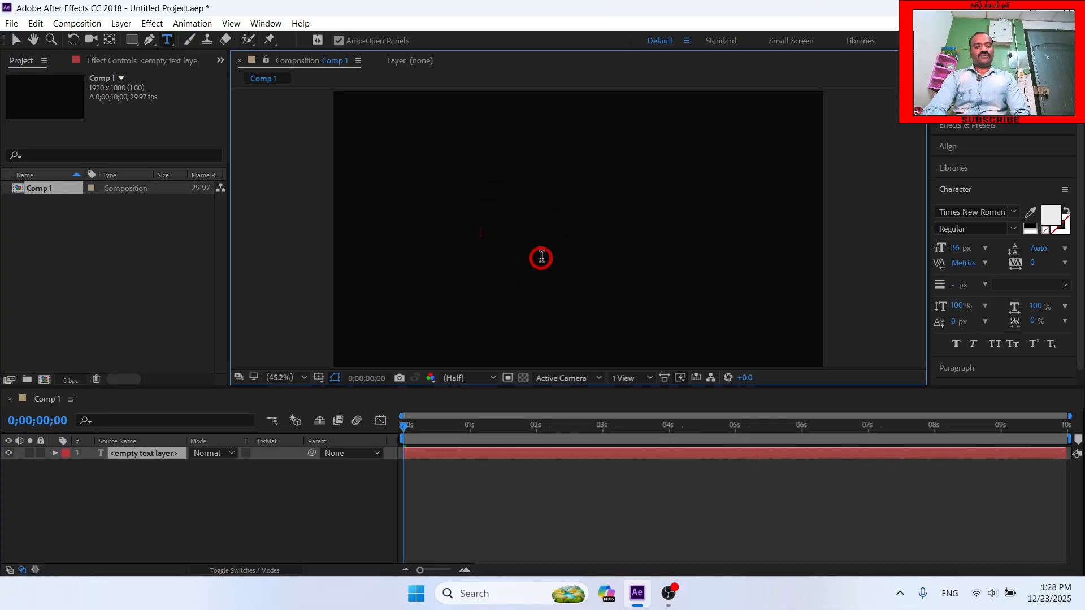
{"action": "left_click", "coordinate": [948, 603]}
{"action": "left_click", "coordinate": [880, 510]}
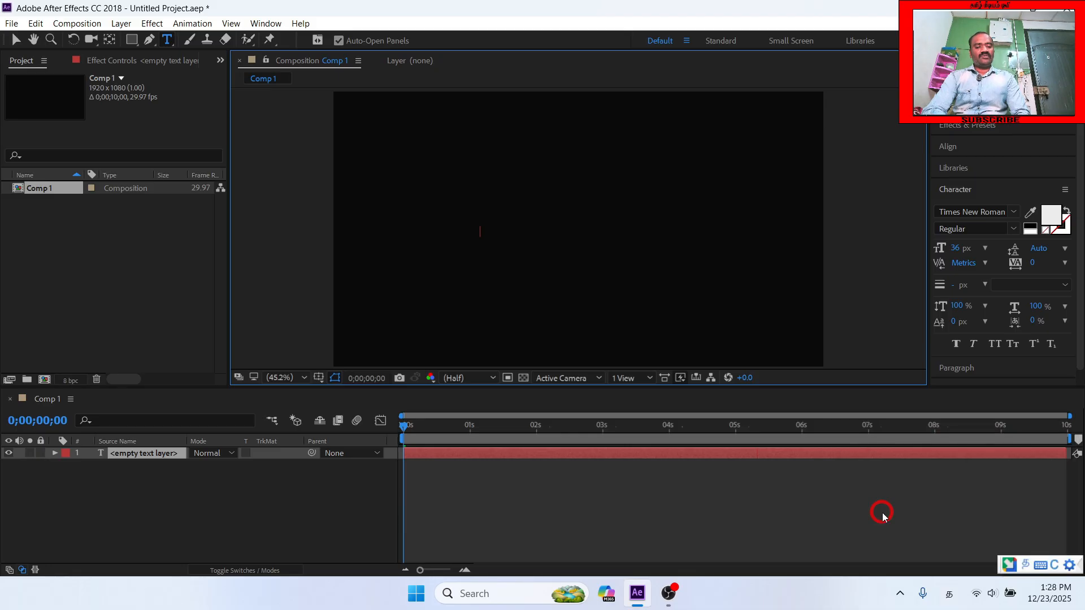
{"action": "type", "text": "பிரணீஷ்"}
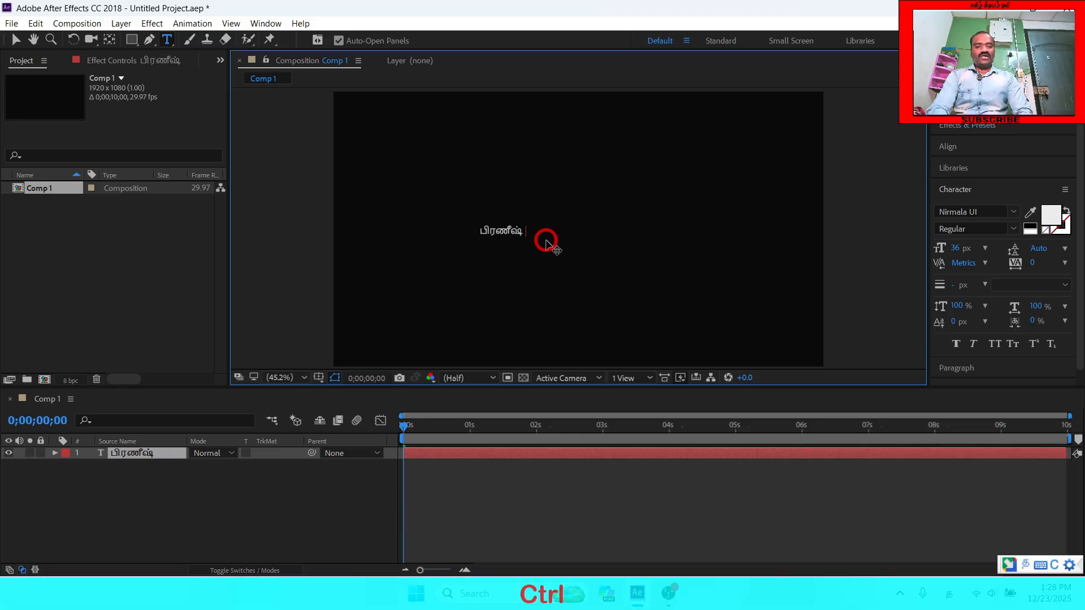
- Set the Tamil text's size to 150 px and move it slightly closer to the centre of the frame
{"action": "key", "text": "ctrl+a"}
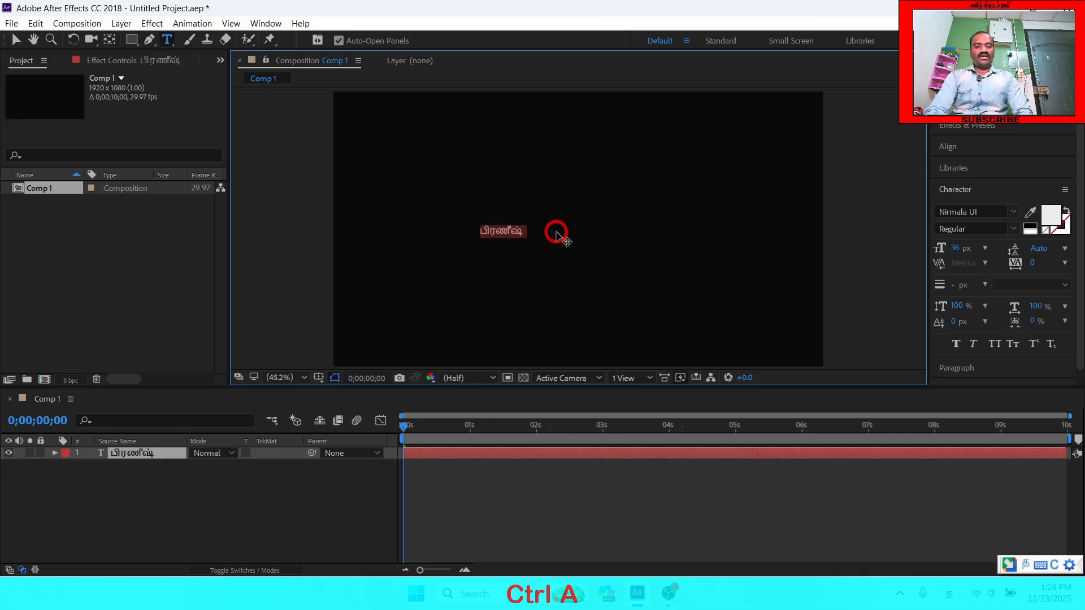
{"action": "left_click", "coordinate": [955, 249]}
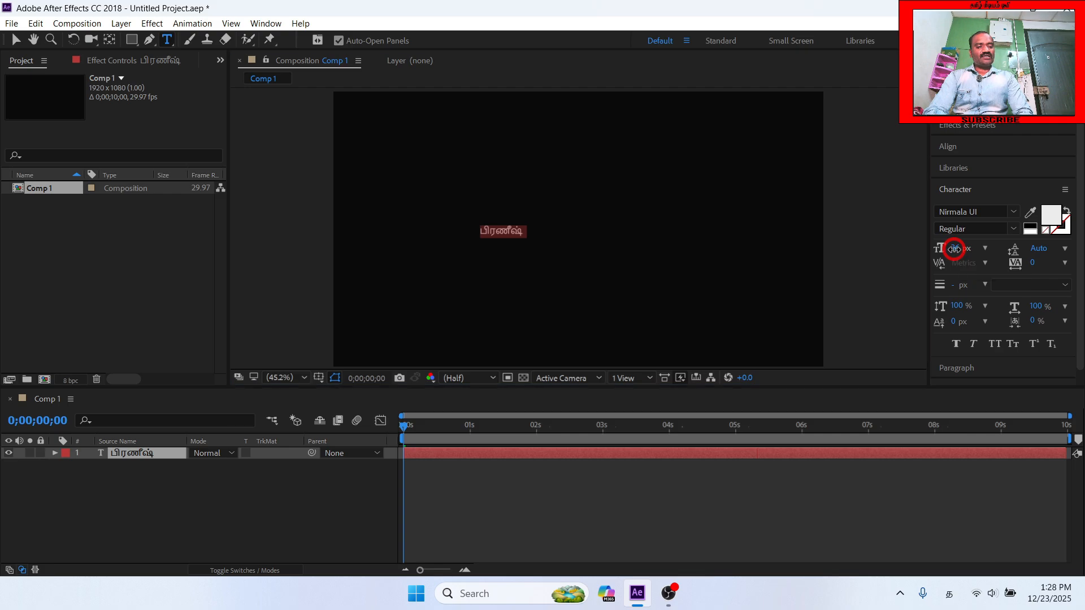
{"action": "type", "text": "150"}
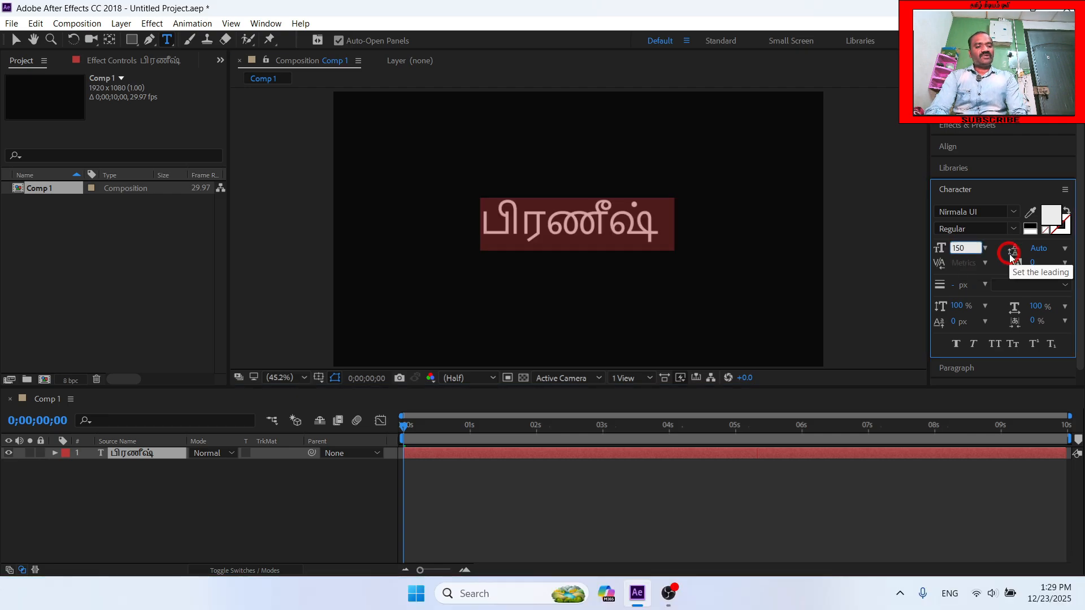
{"action": "key", "text": "Return"}
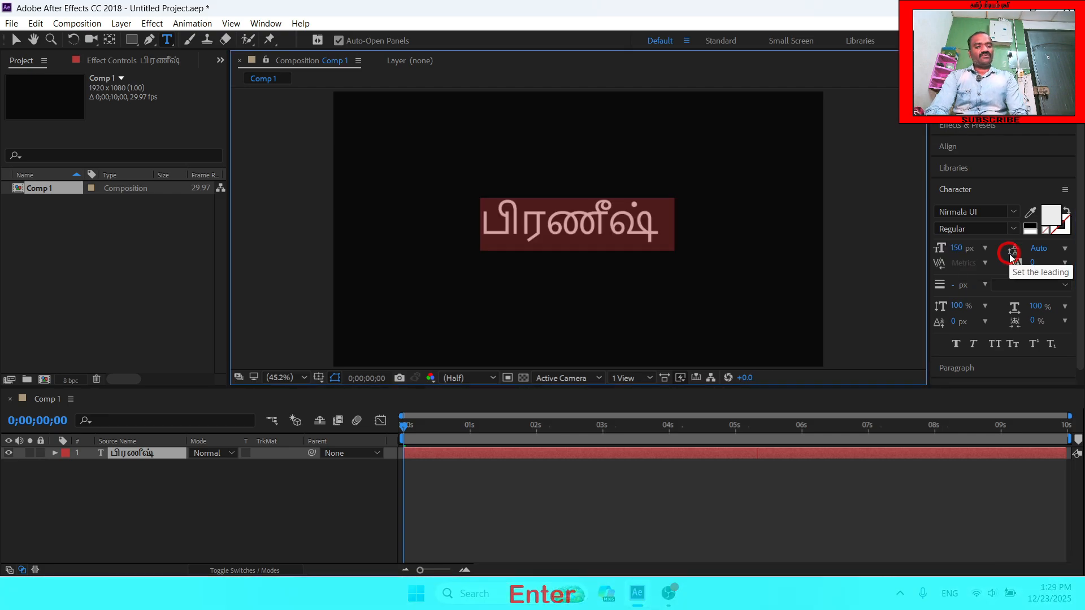
{"action": "left_click", "coordinate": [17, 41]}
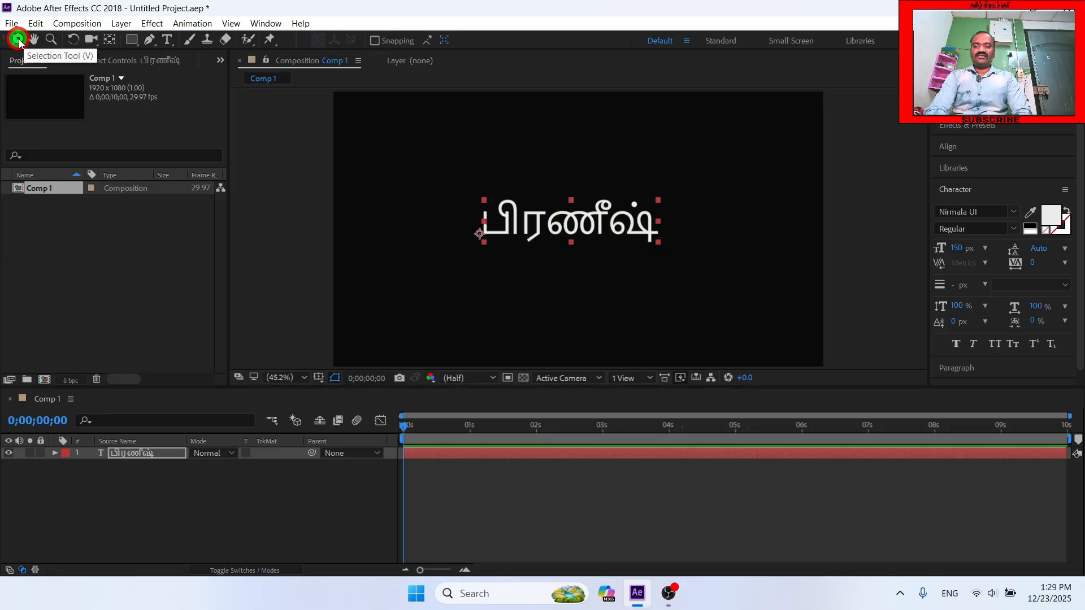
{"action": "left_click", "coordinate": [581, 231]}
{"action": "key", "text": "Caps_Lock"}
{"action": "left_click_drag", "start_coordinate": [581, 230], "coordinate": [592, 234]}
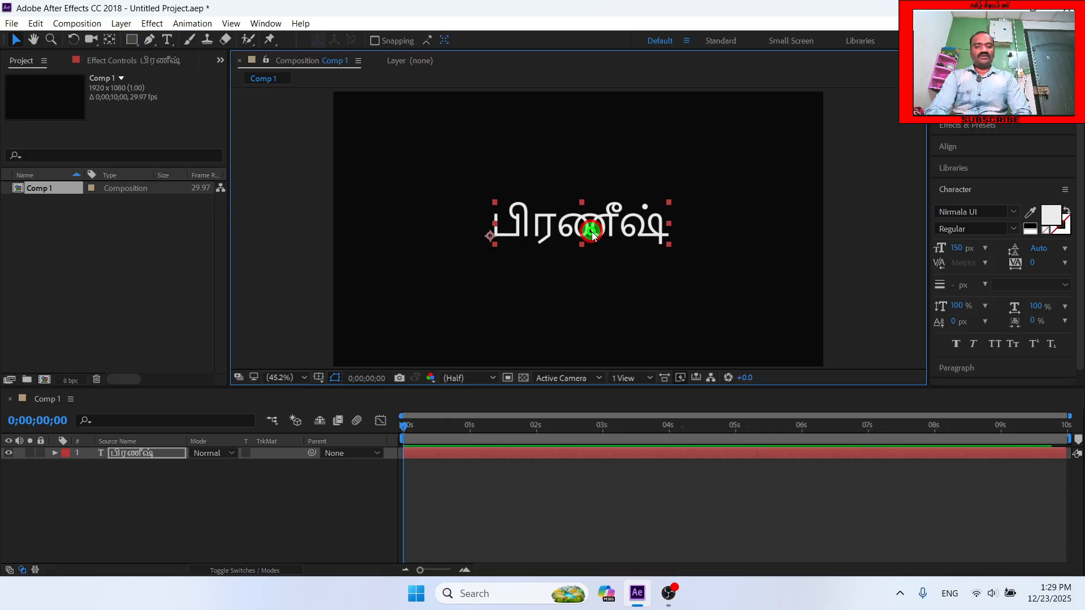
- Change the font of the Tamil text to CHENETU006
{"action": "double_click", "coordinate": [593, 234]}
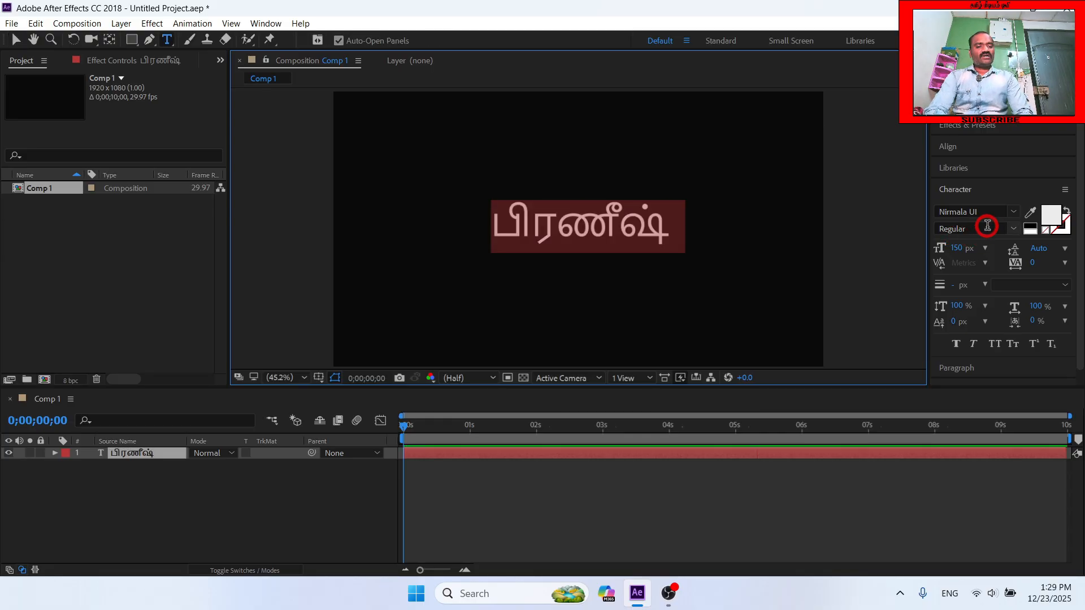
{"action": "left_click", "coordinate": [1004, 212]}
{"action": "type", "text": "che"}
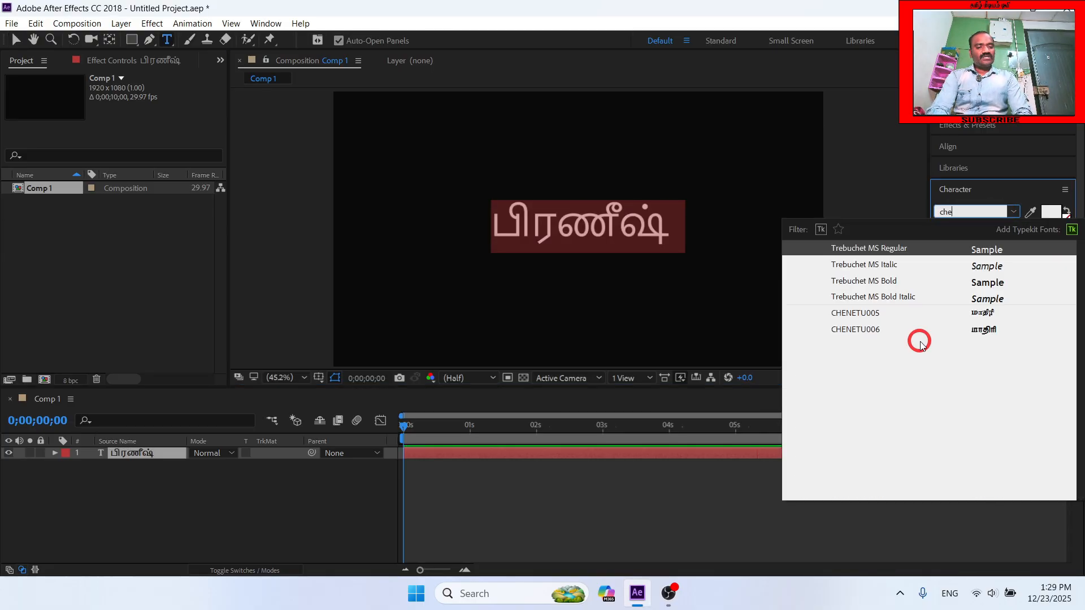
{"action": "left_click", "coordinate": [875, 331]}
{"action": "key", "text": "v"}
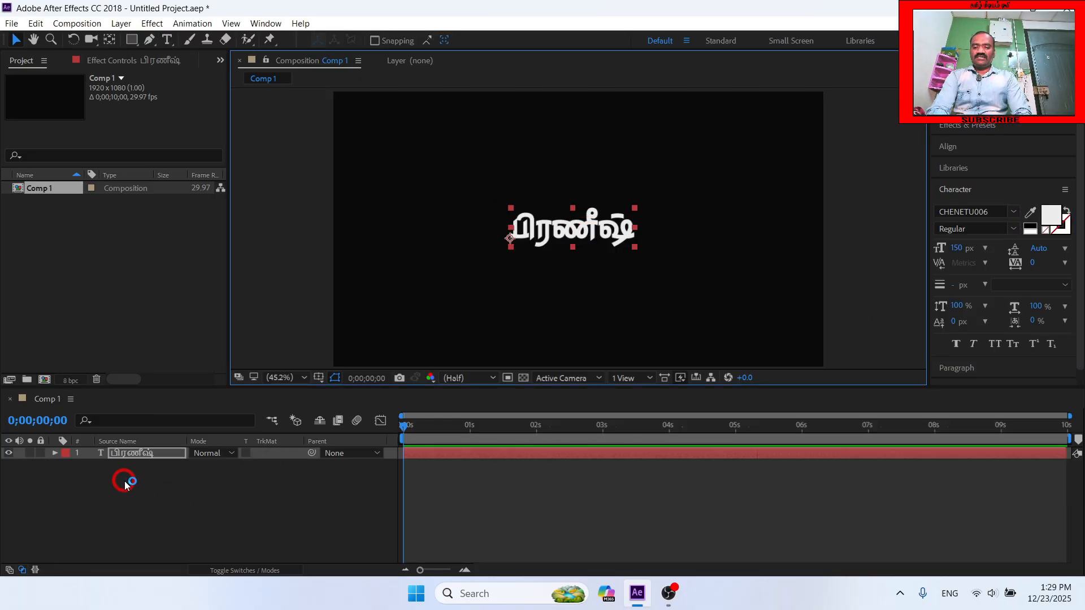
- Add an Opacity text animator to the text layer and set its opacity to 0%
{"action": "left_click", "coordinate": [133, 456]}
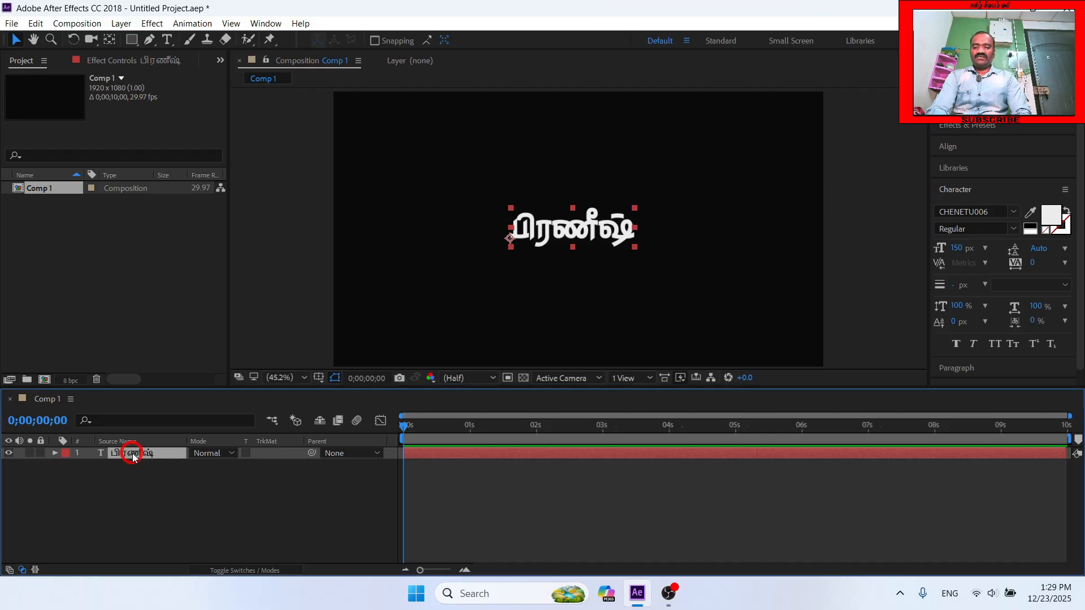
{"action": "left_click", "coordinate": [55, 454]}
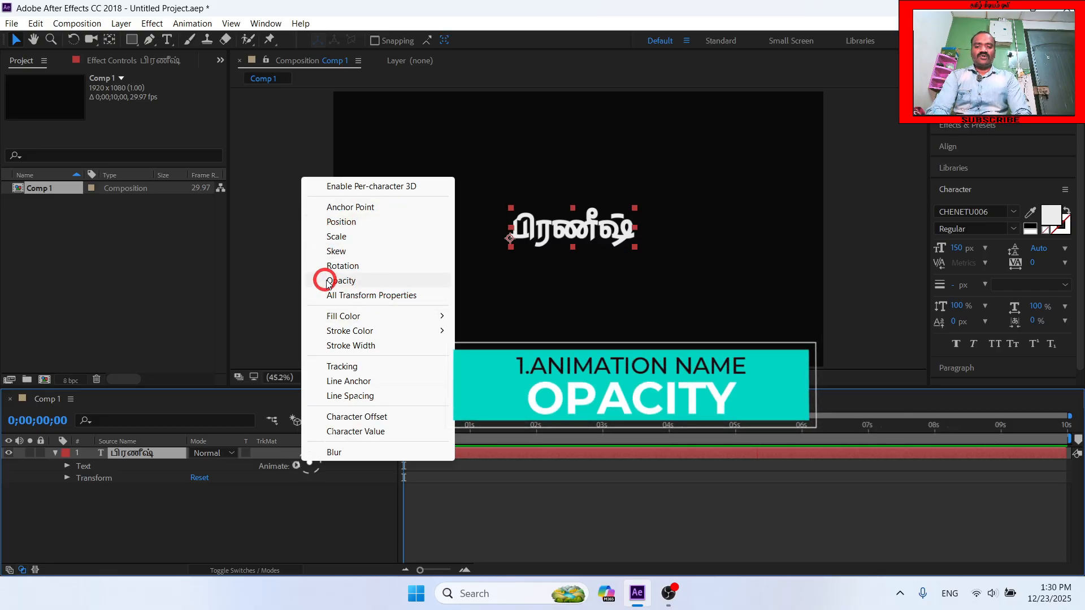
{"action": "left_click", "coordinate": [356, 283]}
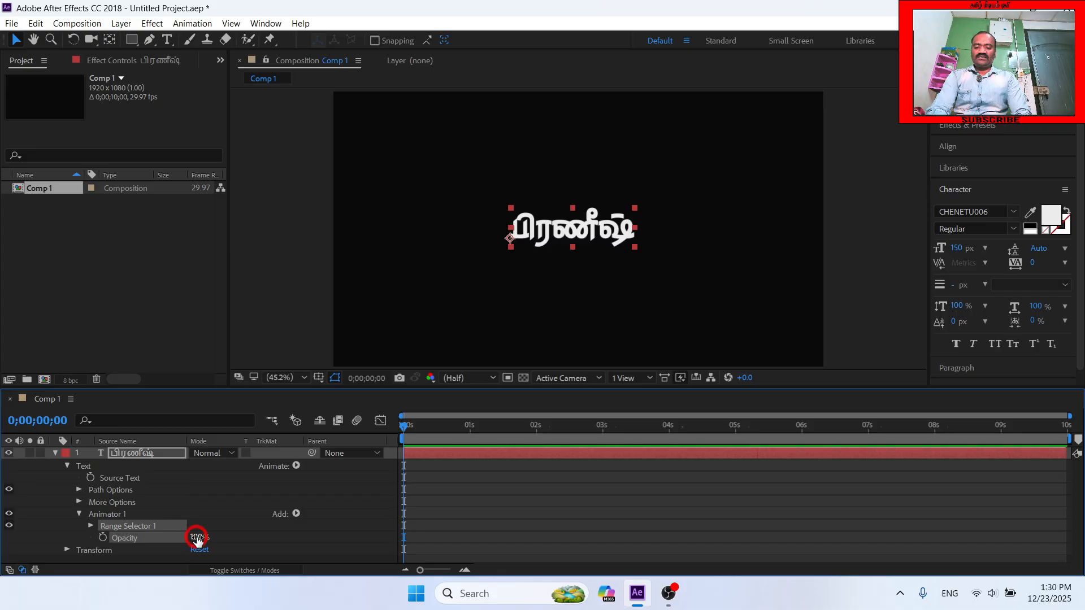
{"action": "left_click", "coordinate": [198, 538]}
{"action": "type", "text": "0"}
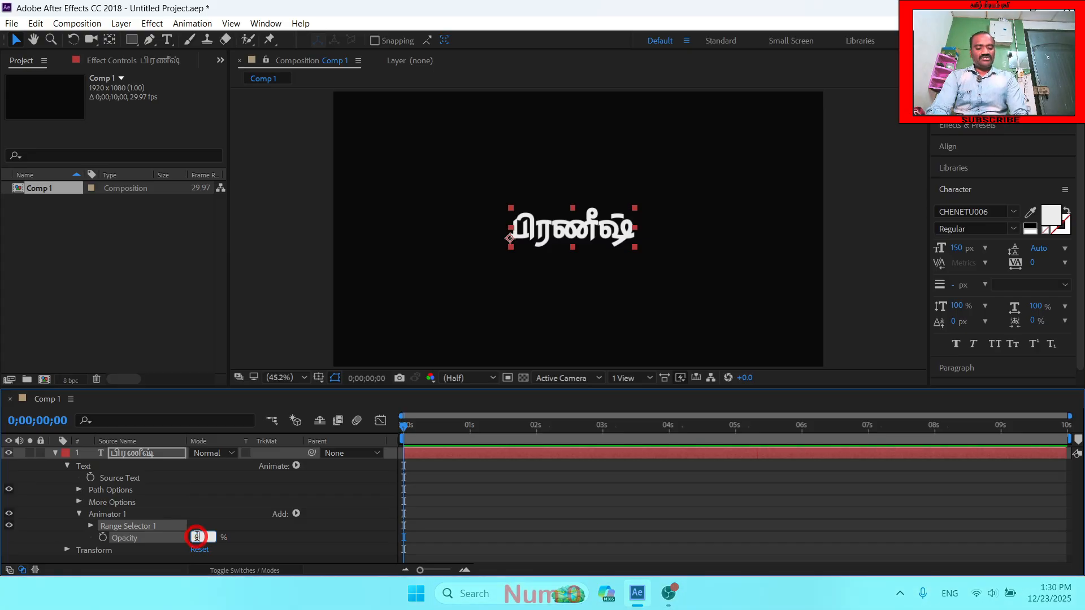
{"action": "key", "text": "Return"}
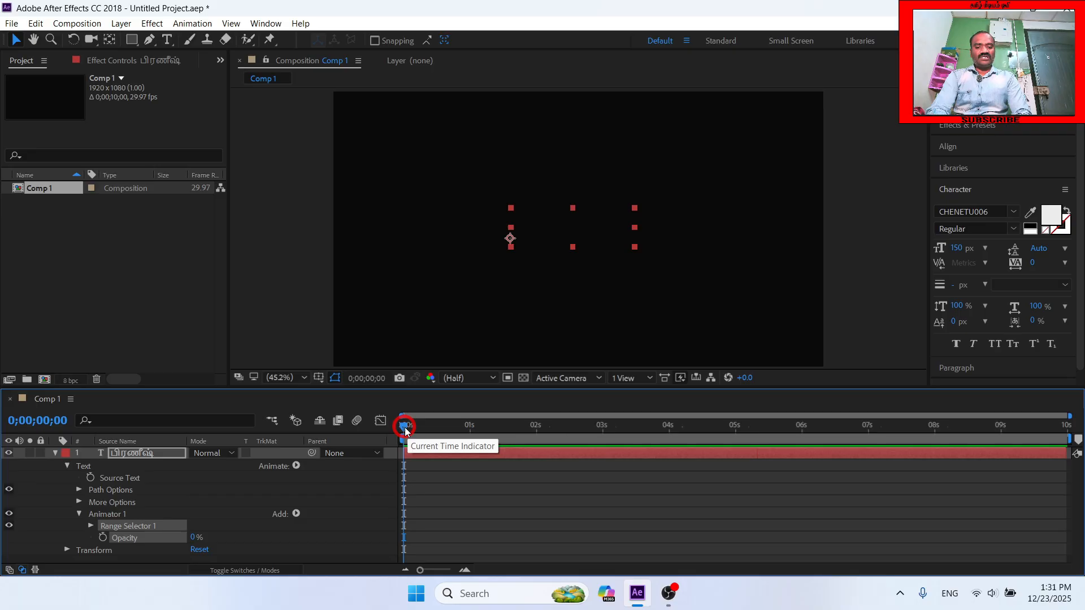
- Keyframe the Range Selector's Start value at 100% at the 4-second mark
{"action": "left_click_drag", "start_coordinate": [405, 428], "coordinate": [669, 453]}
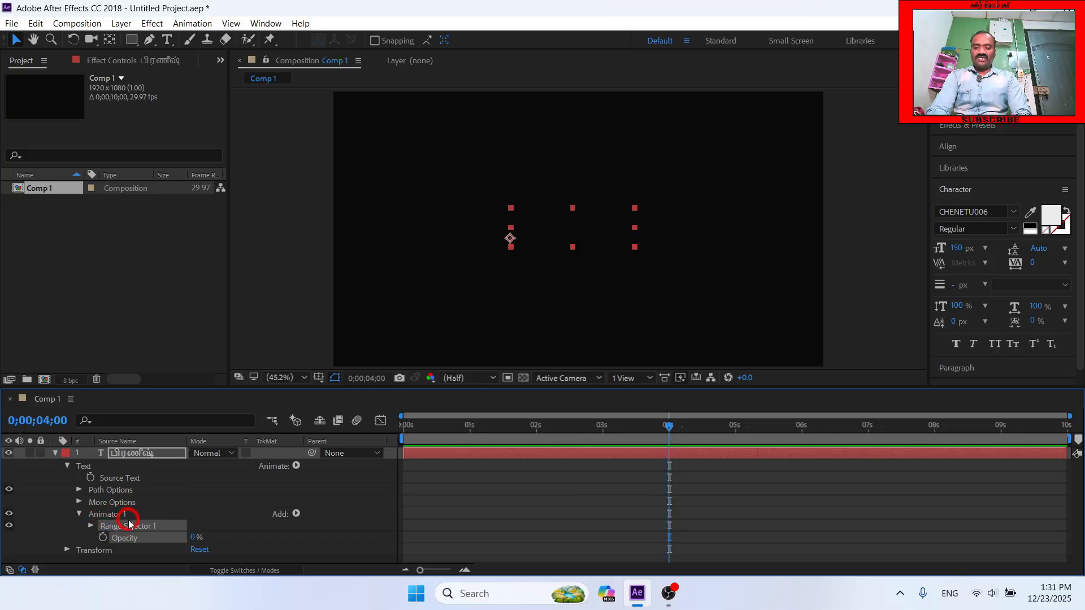
{"action": "left_click", "coordinate": [90, 526]}
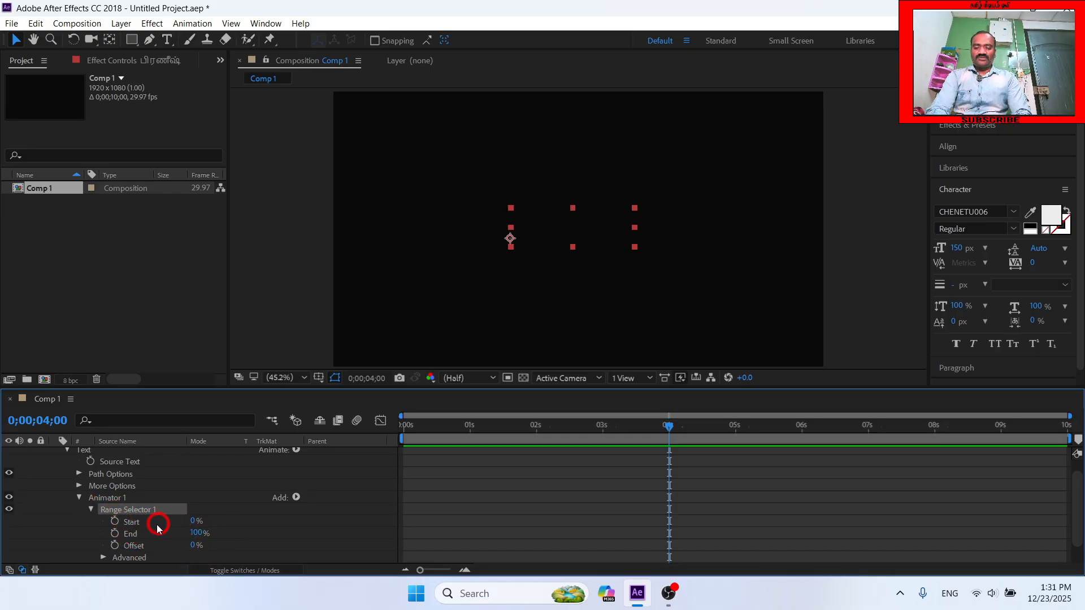
{"action": "left_click", "coordinate": [116, 522]}
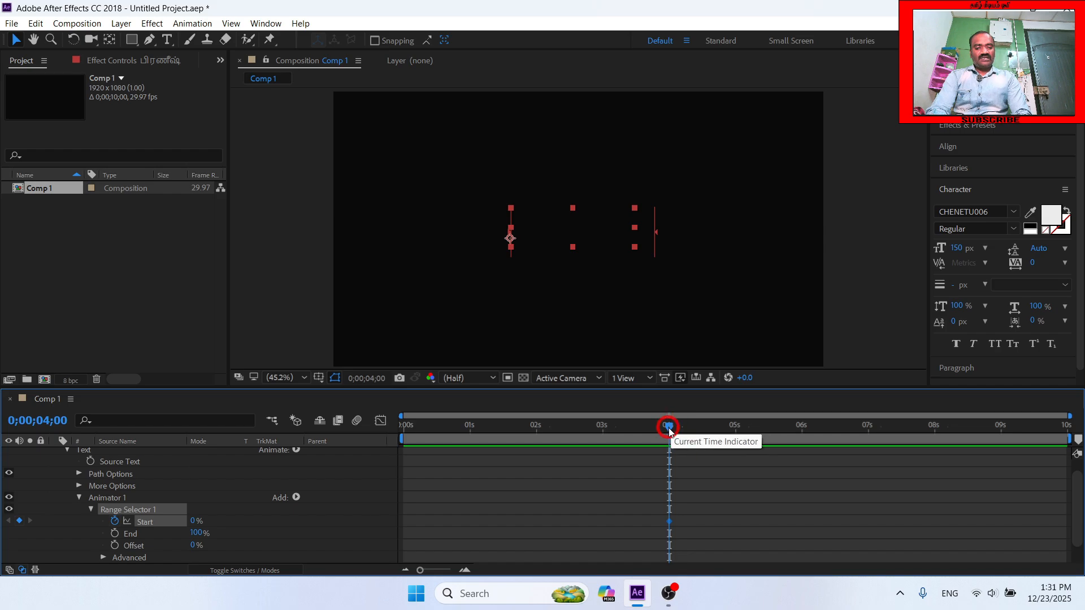
{"action": "left_click", "coordinate": [193, 520]}
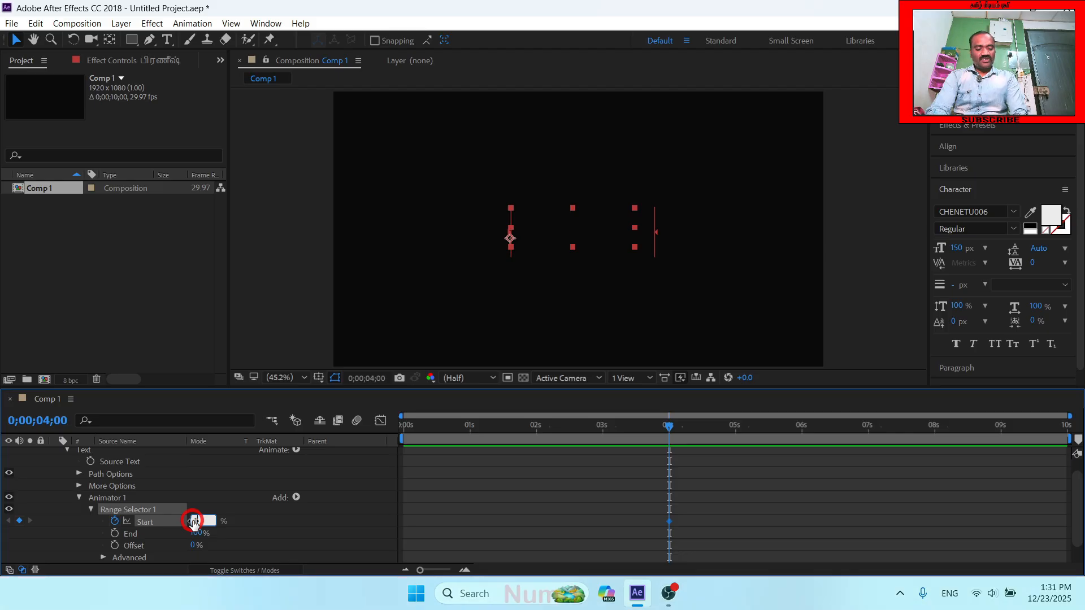
{"action": "type", "text": "100"}
{"action": "key", "text": "Return"}
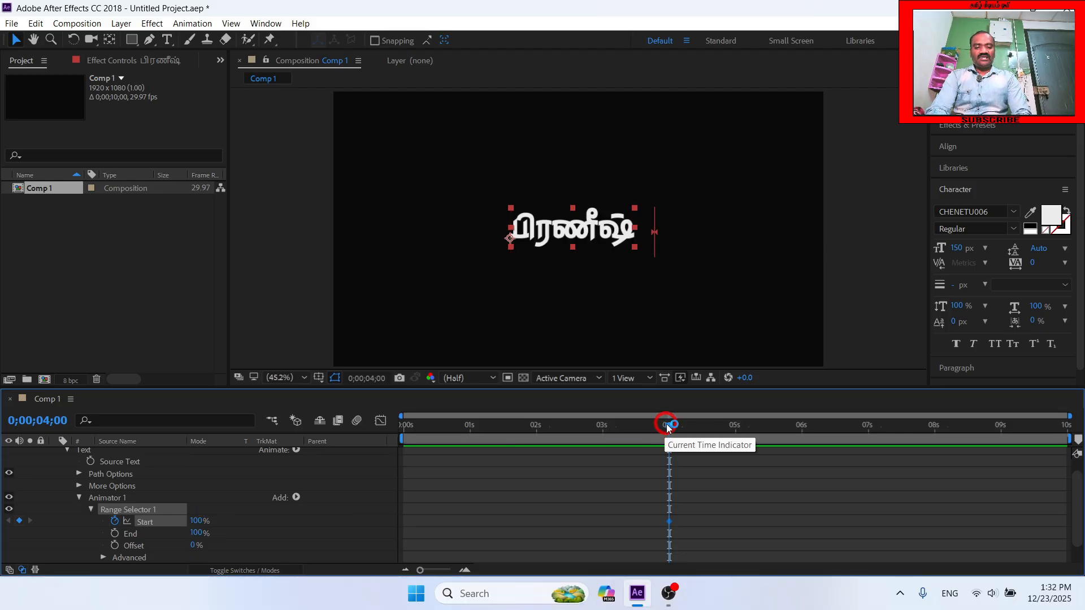
- Keyframe the Range Selector's Start value at 0% at the beginning of the composition and preview the text reveal
{"action": "left_click_drag", "start_coordinate": [670, 427], "coordinate": [356, 424]}
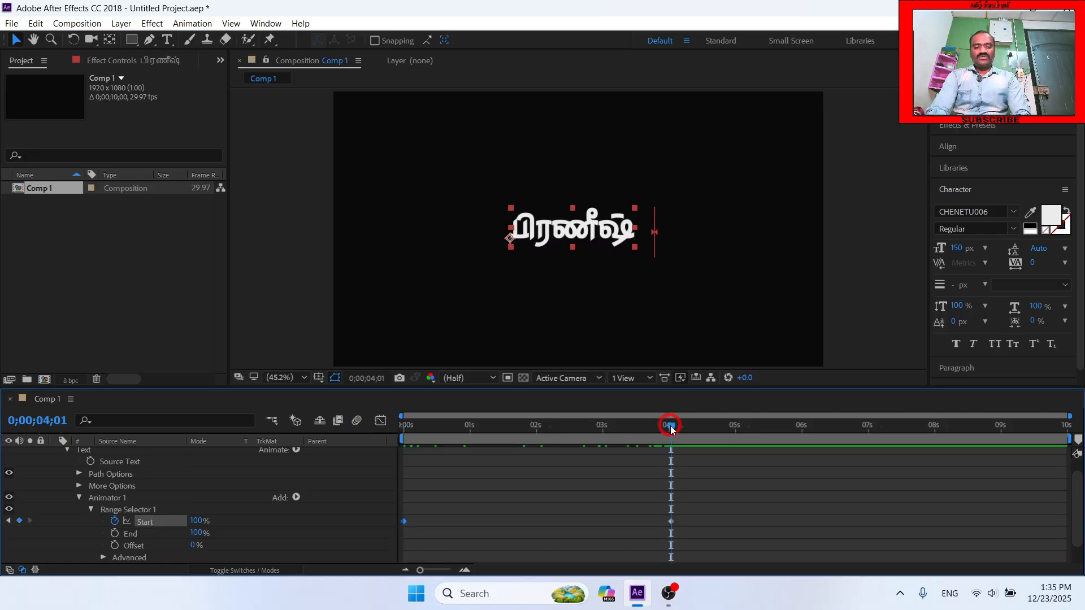
{"action": "left_click_drag", "start_coordinate": [670, 429], "coordinate": [350, 440]}
{"action": "key", "text": "space"}
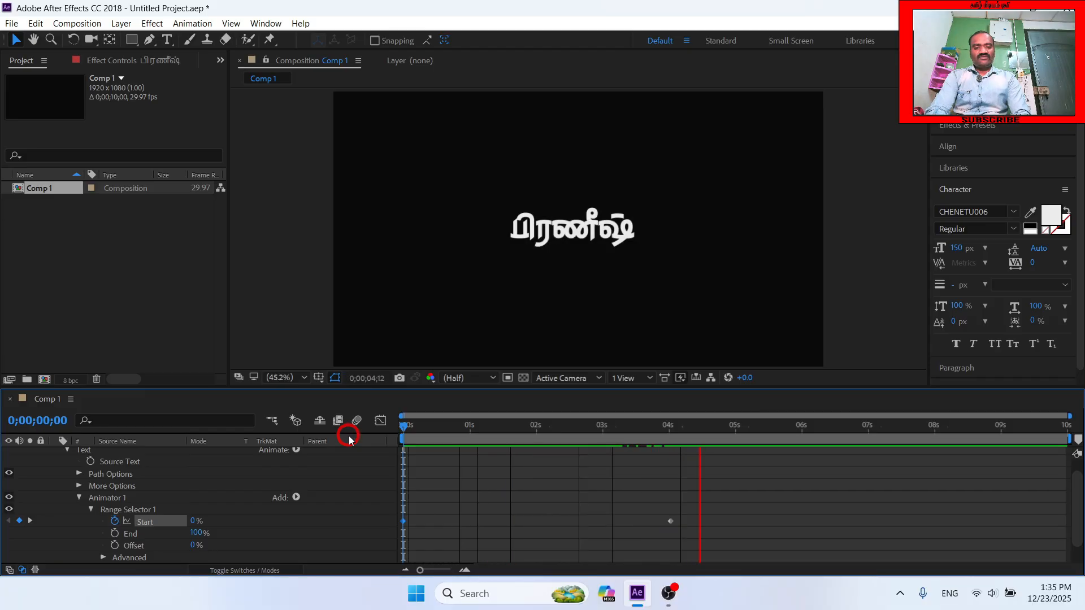
{"action": "key", "text": "space"}
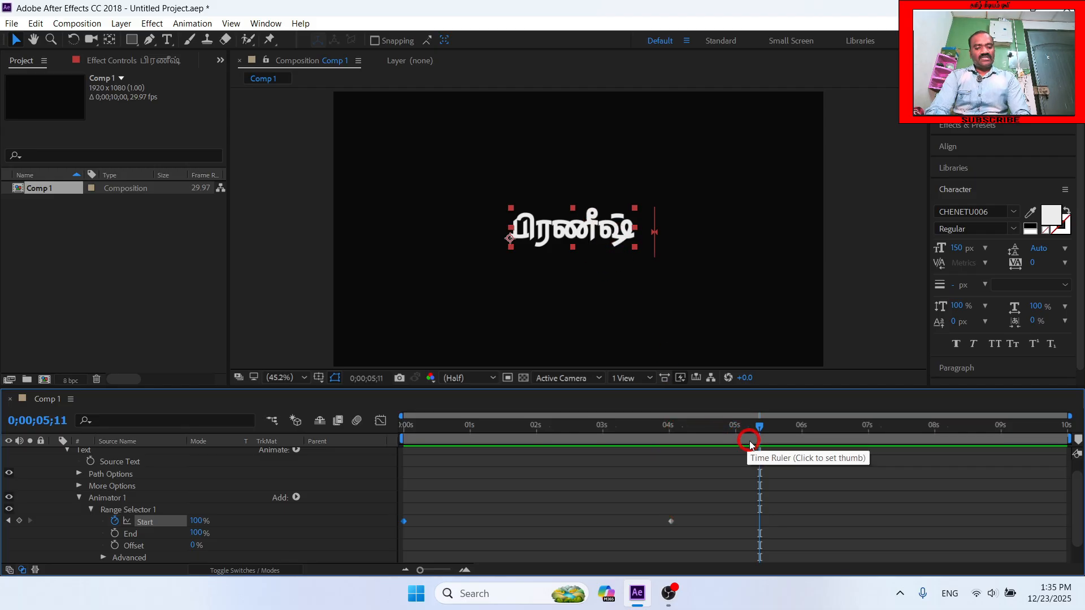
- Move the 100% Start keyframe to the 6-second mark and preview the text reveal from the beginning
{"action": "left_click", "coordinate": [671, 521]}
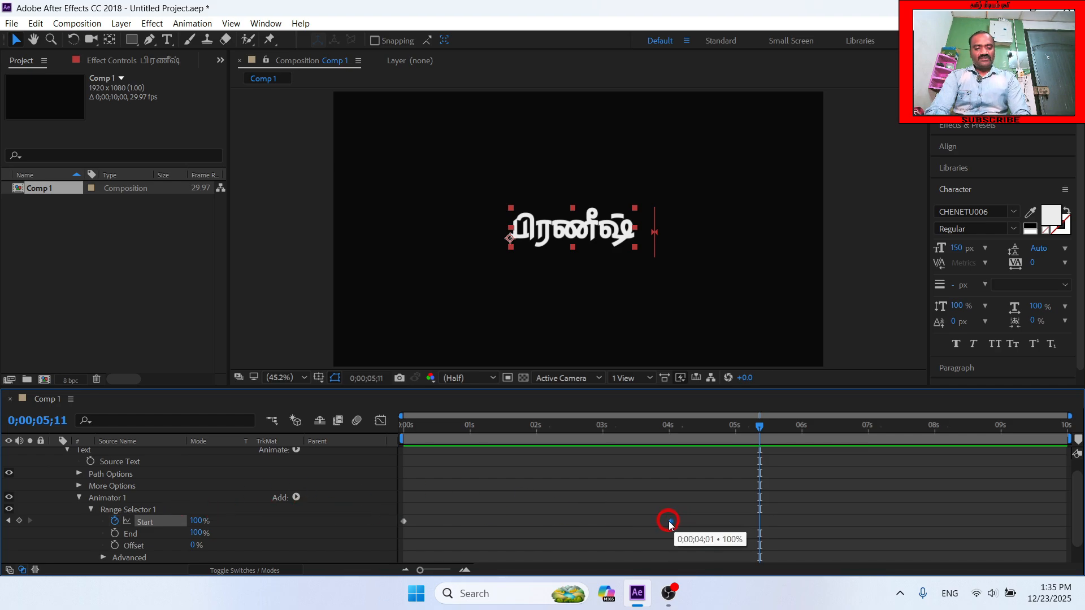
{"action": "left_click_drag", "start_coordinate": [672, 523], "coordinate": [802, 525]}
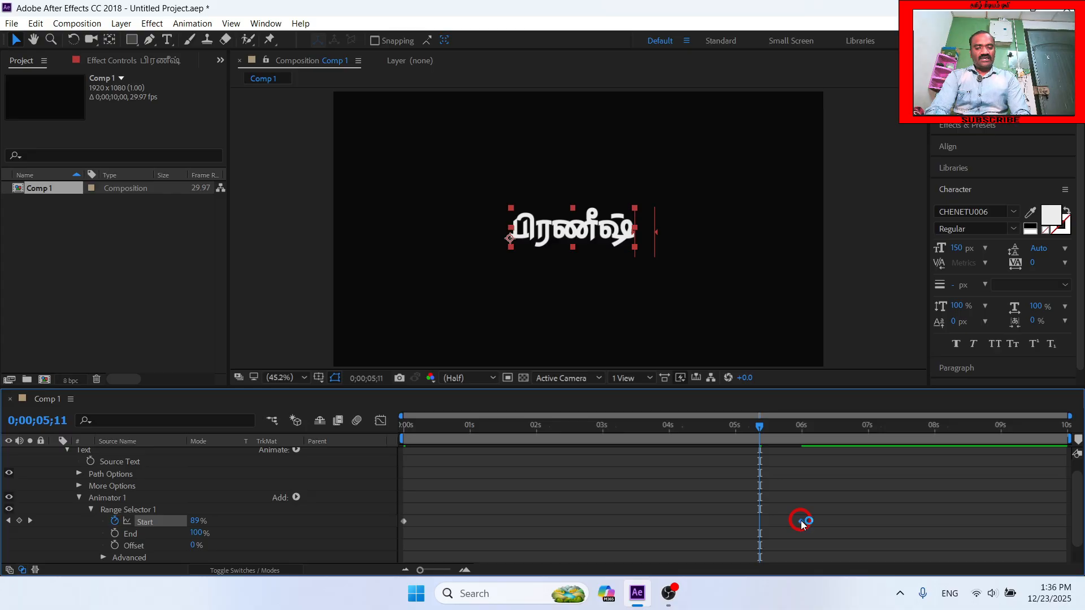
{"action": "left_click_drag", "start_coordinate": [759, 426], "coordinate": [352, 449]}
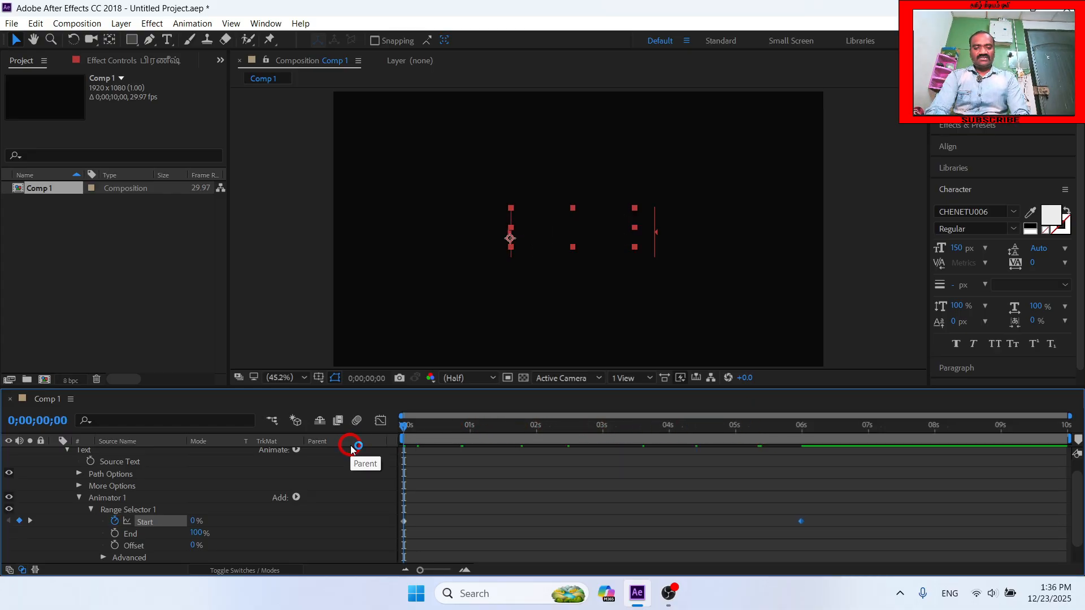
{"action": "key", "text": "space"}
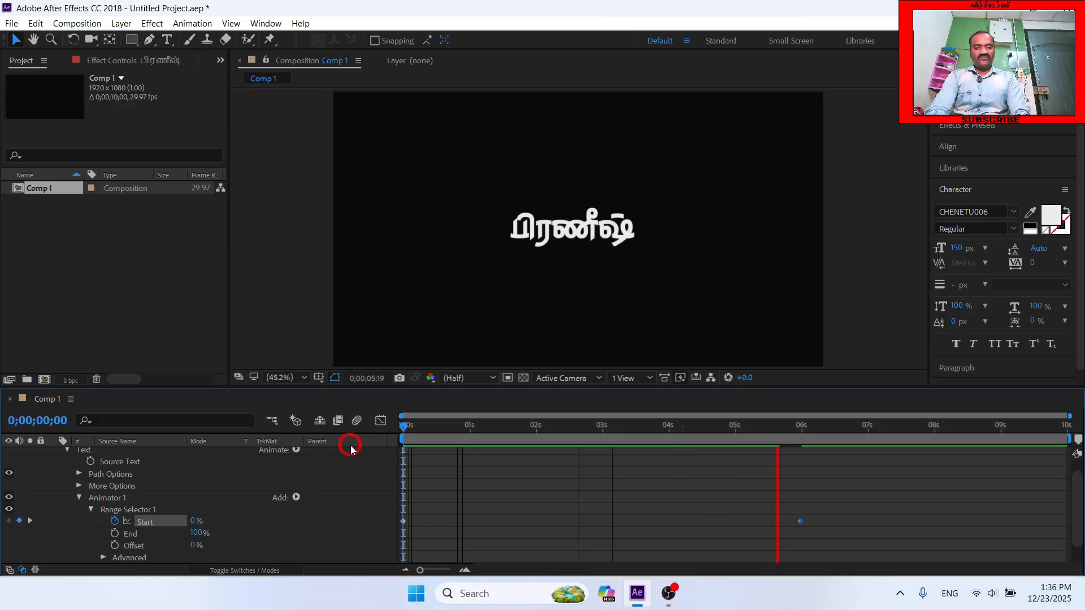
{"action": "key", "text": "space"}
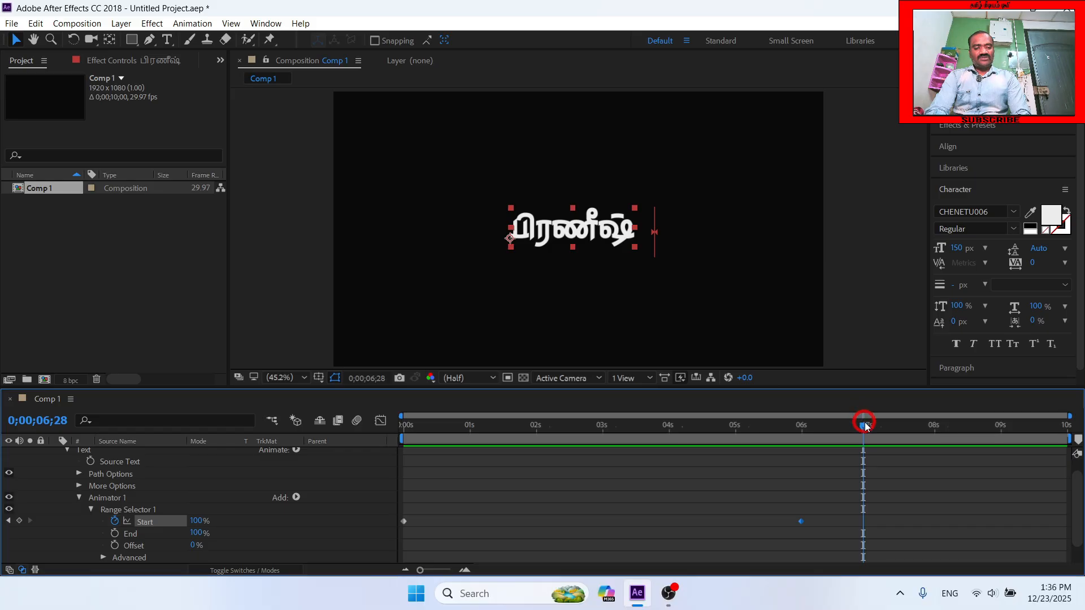
- Return to the start of the composition and scrub through the text reveal to about 9 seconds
{"action": "key", "text": "Home"}
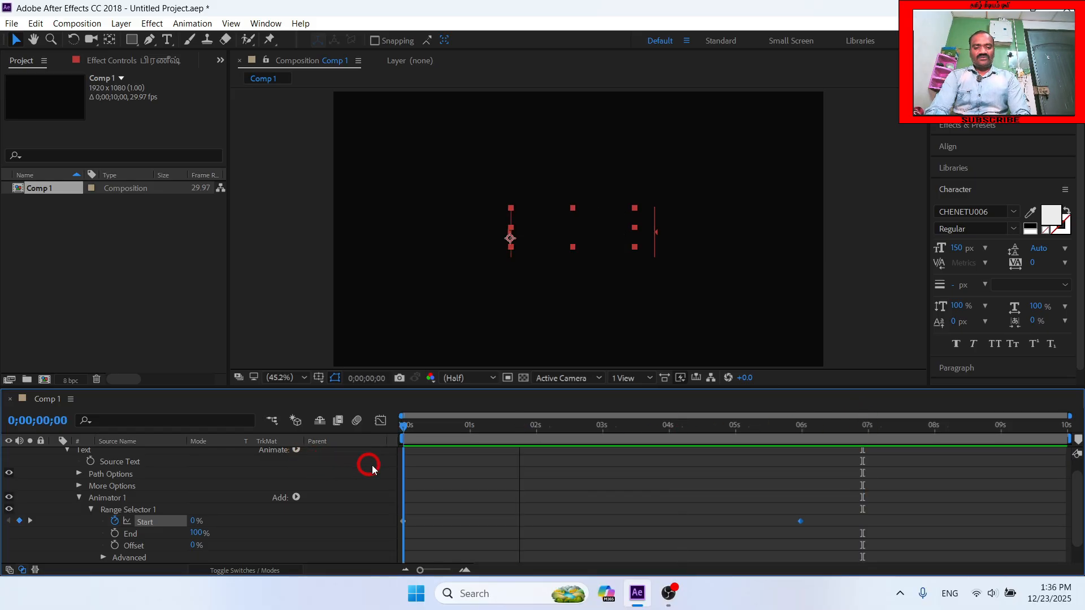
{"action": "left_click_drag", "start_coordinate": [404, 473], "coordinate": [636, 479]}
{"action": "left_click_drag", "start_coordinate": [677, 473], "coordinate": [1000, 434]}
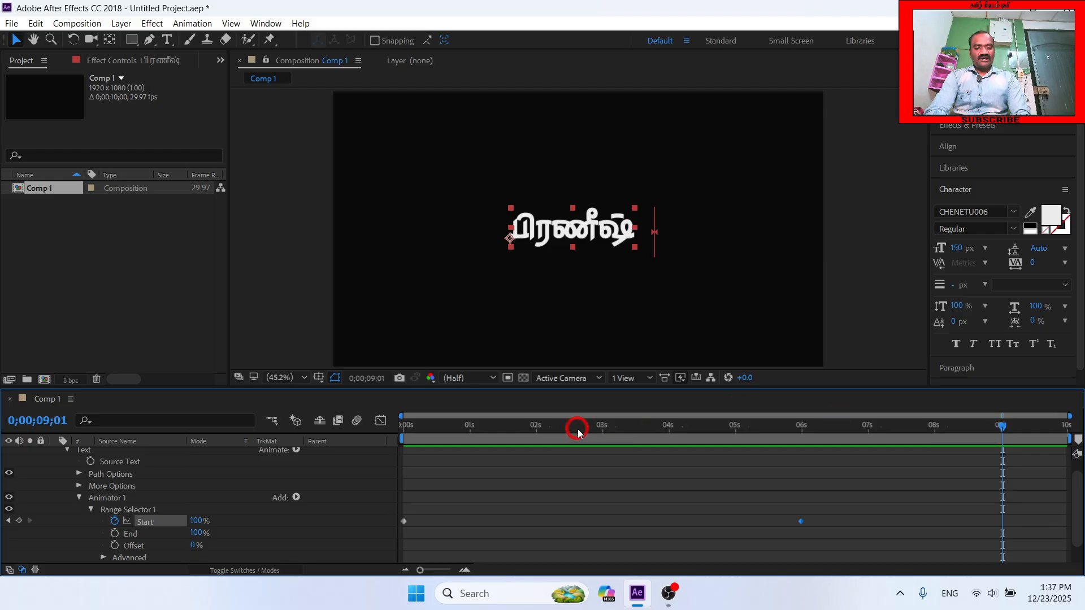
- Keyframe the text layer's Transform Opacity at 100% at the 9-second mark
{"action": "key", "text": "Page_Up"}
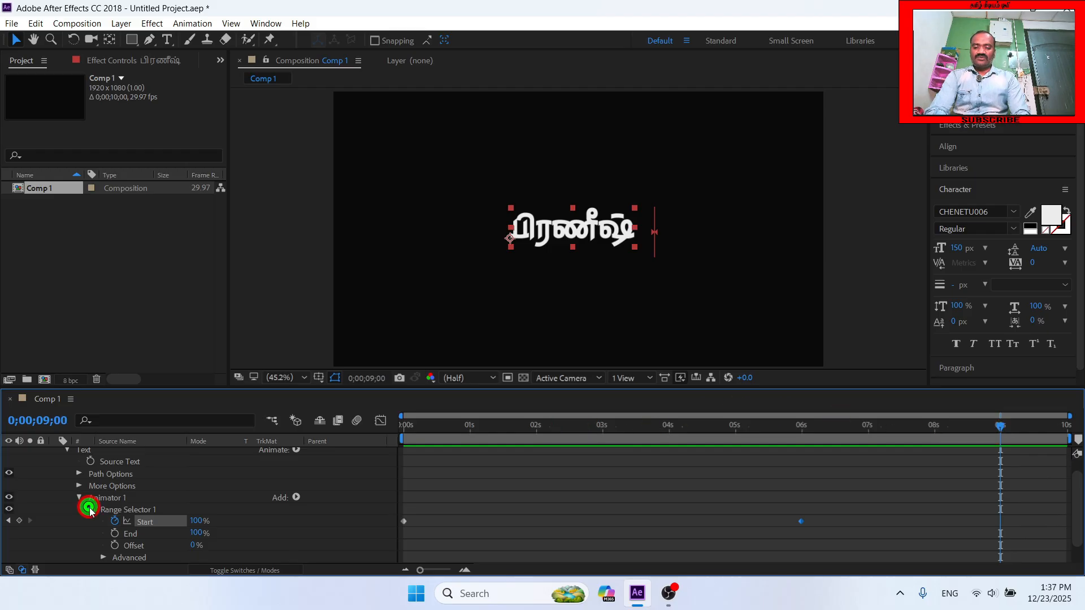
{"action": "scroll", "coordinate": [89, 511], "scroll_direction": "up", "scroll_amount": 1}
{"action": "left_click", "coordinate": [67, 467]}
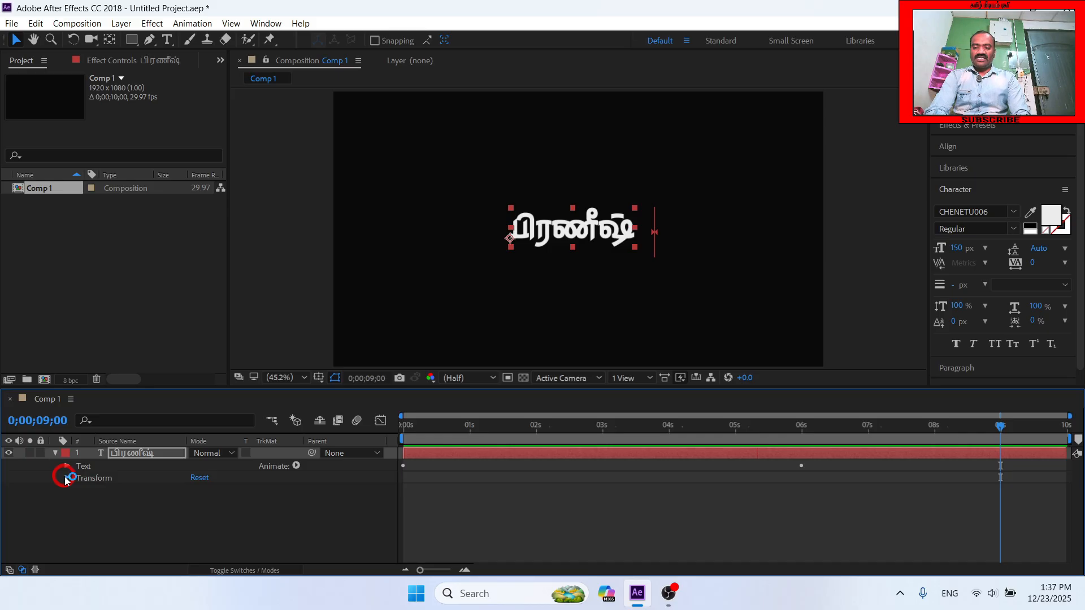
{"action": "left_click", "coordinate": [68, 479]}
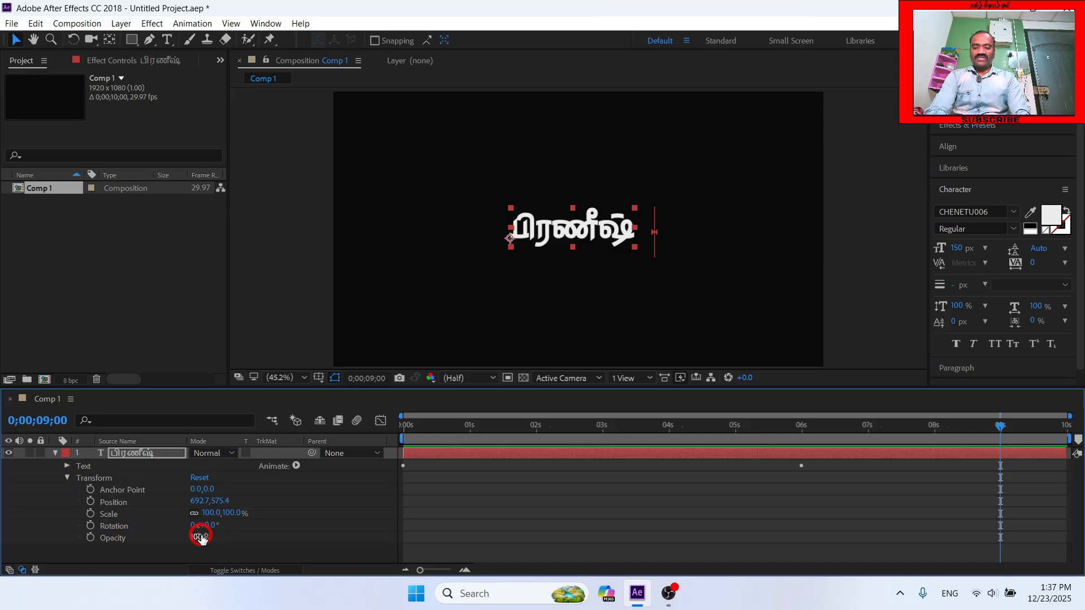
{"action": "left_click", "coordinate": [91, 537]}
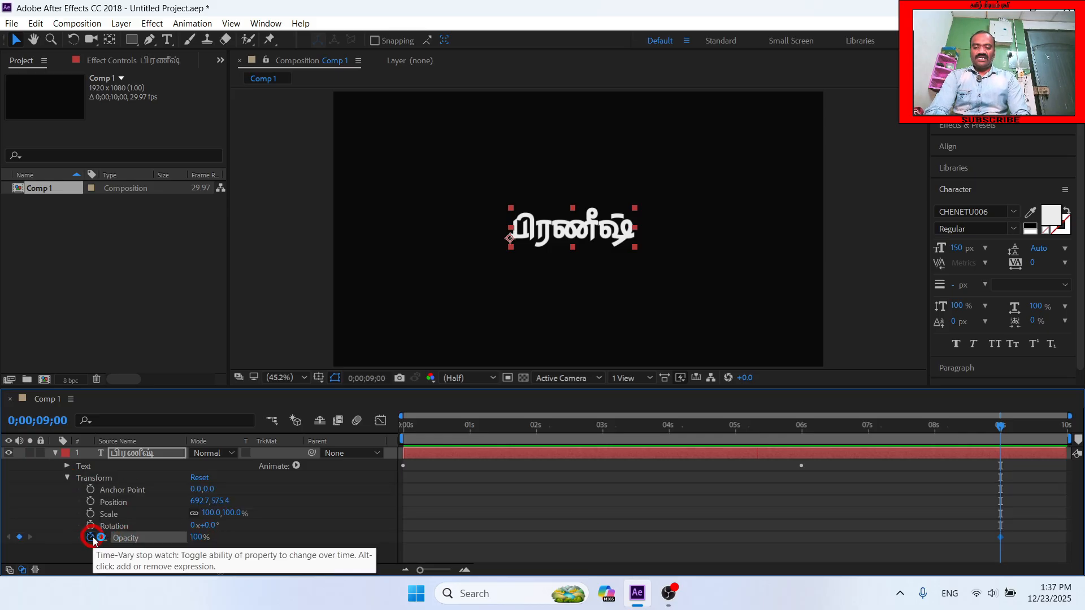
- Keyframe the text layer's Transform Opacity at 0% on the composition's last frame, 0;00;09;29
{"action": "key", "text": "End"}
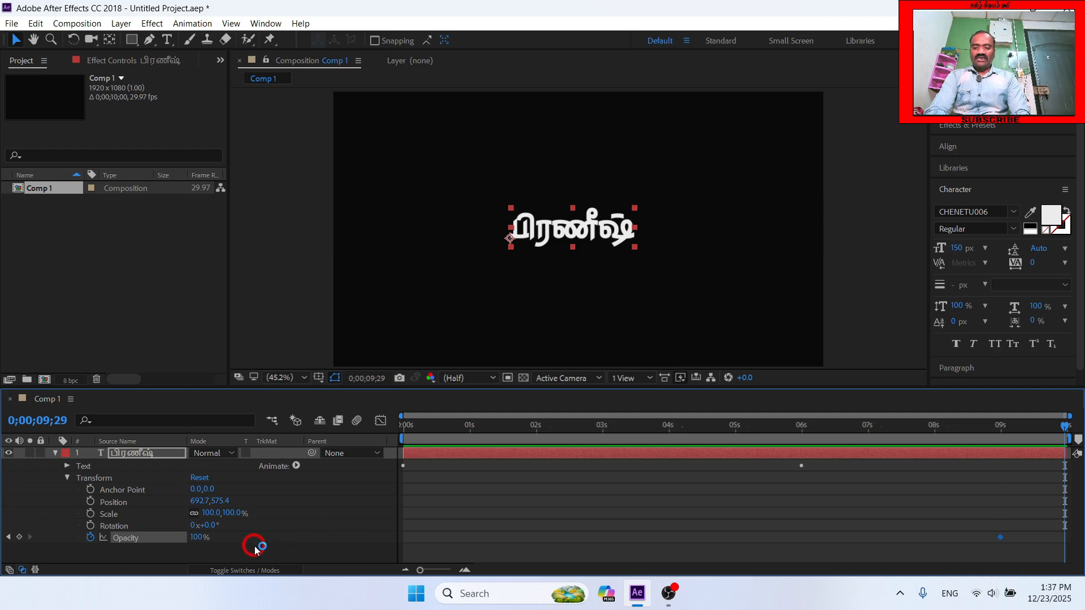
{"action": "left_click", "coordinate": [194, 538]}
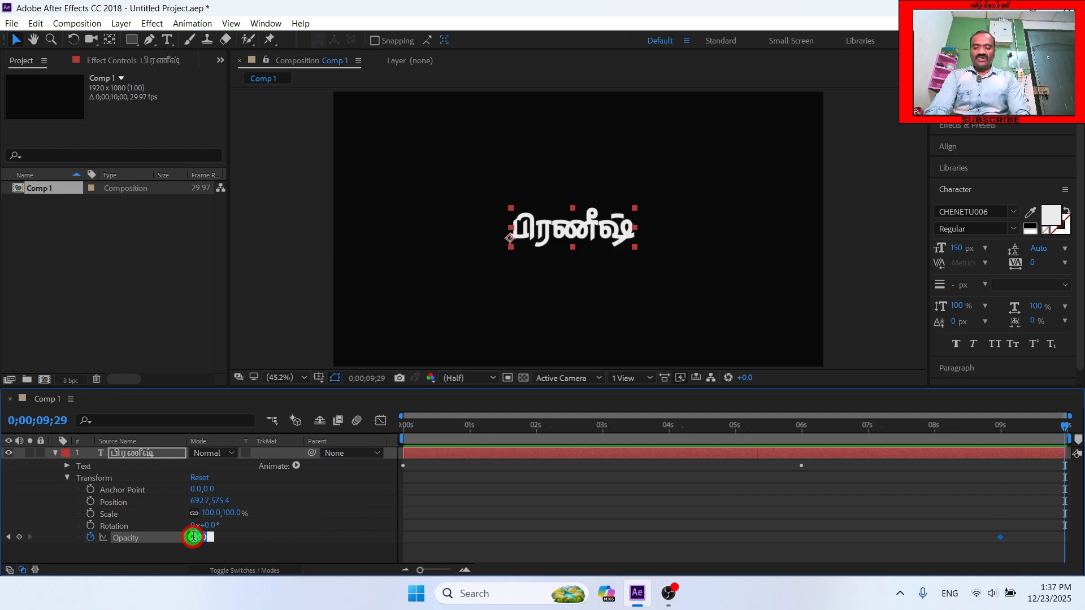
{"action": "type", "text": "0"}
{"action": "key", "text": "Return"}
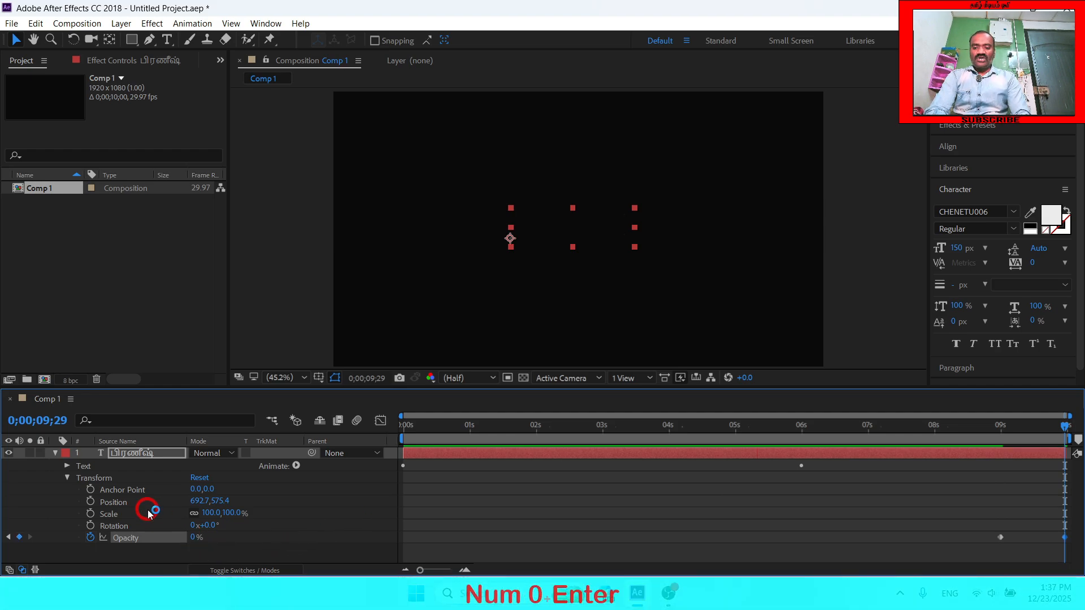
{"action": "left_click", "coordinate": [66, 466]}
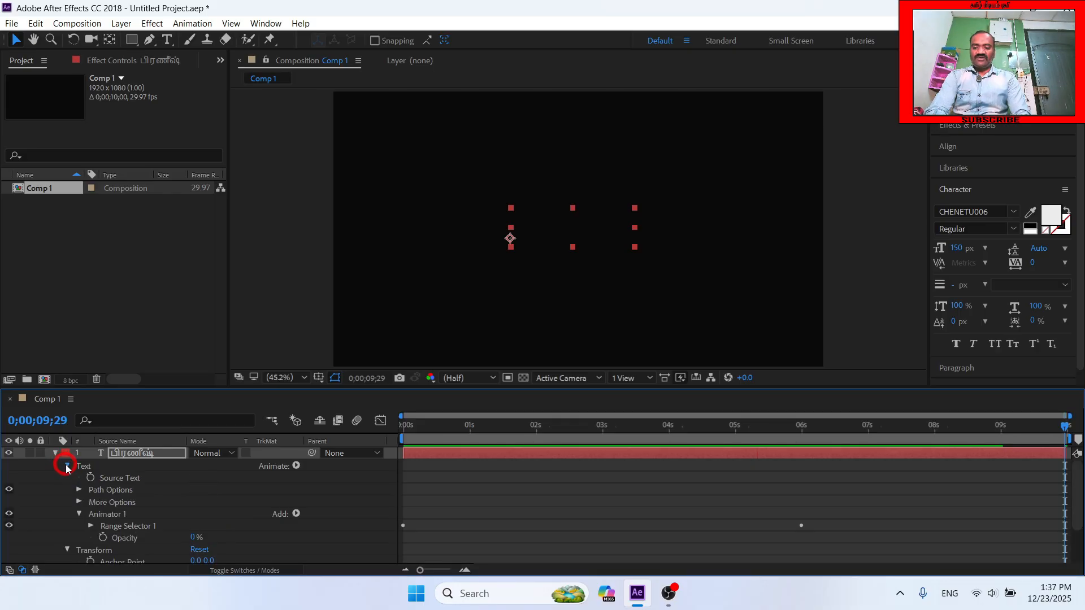
{"action": "left_click", "coordinate": [67, 467]}
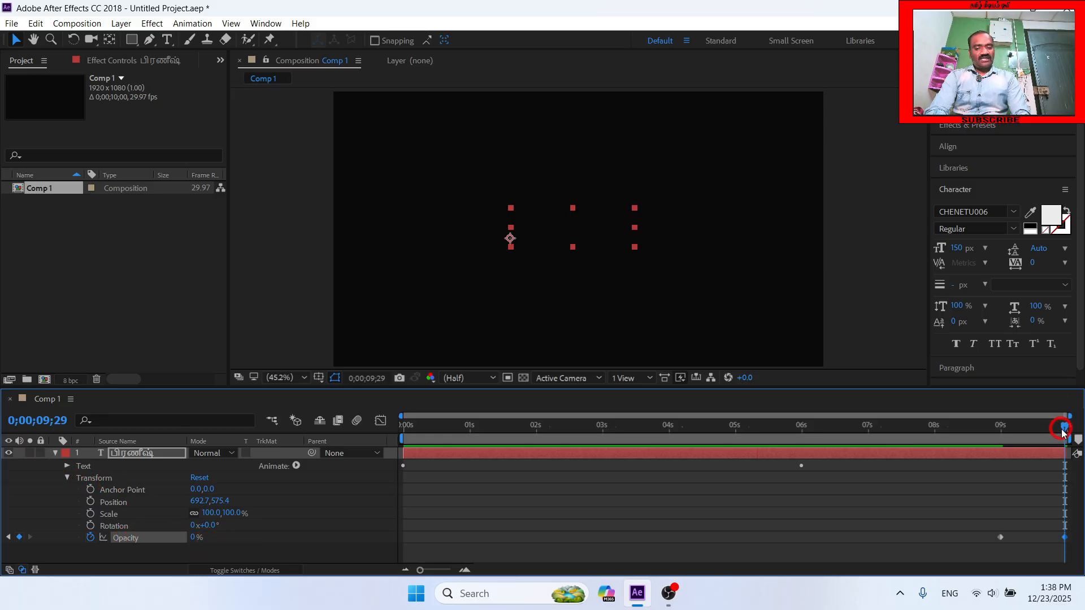
- Check the layer's Opacity at the 9-second keyframe and preview the full animation from the beginning, ending back at the first frame
{"action": "left_click_drag", "start_coordinate": [1061, 425], "coordinate": [996, 445]}
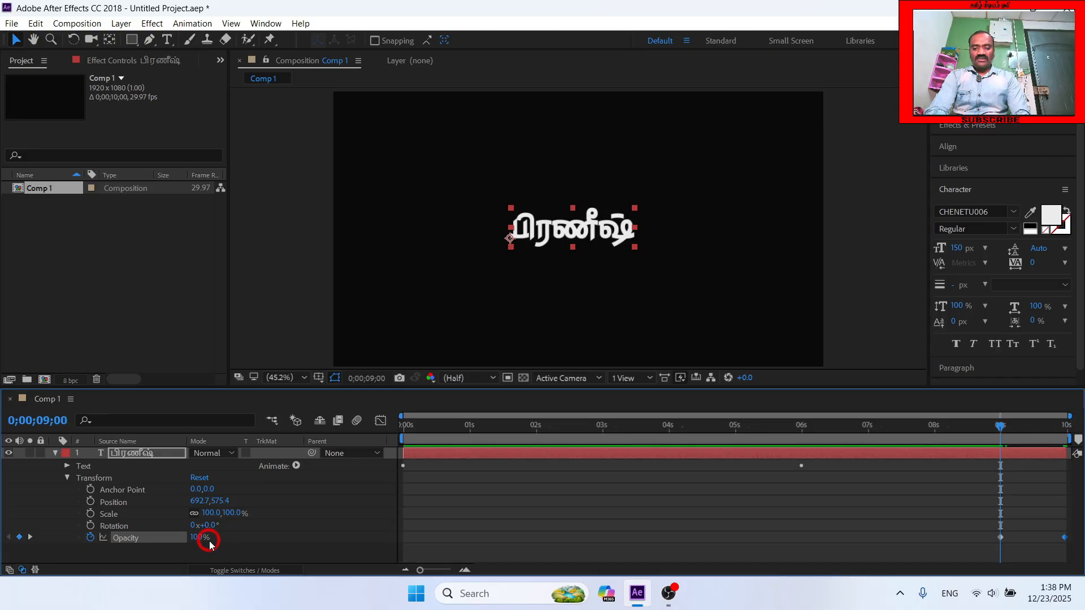
{"action": "key", "text": "Home"}
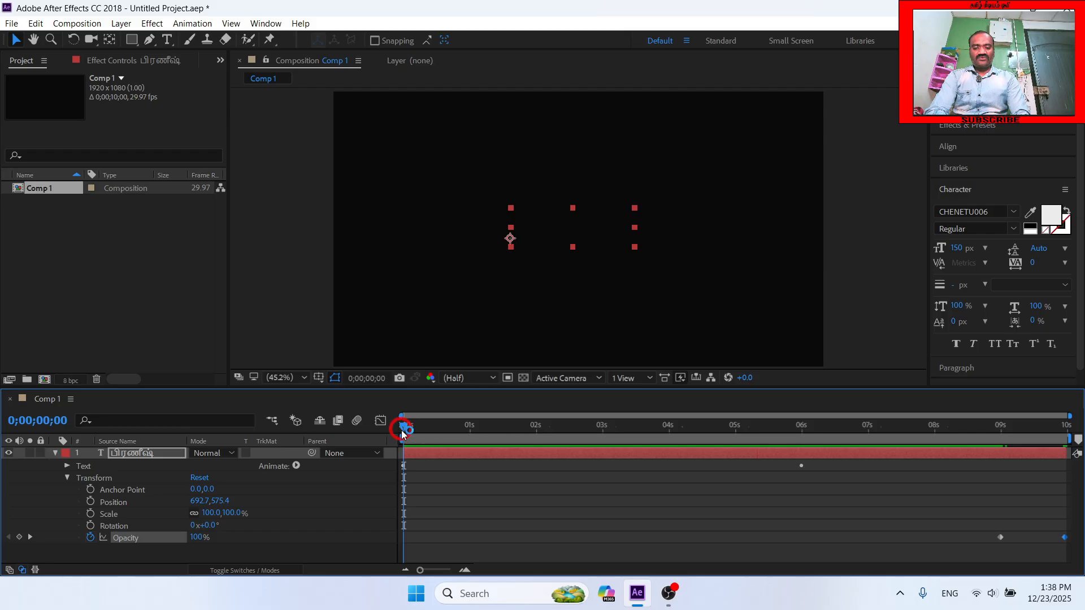
{"action": "key", "text": "space"}
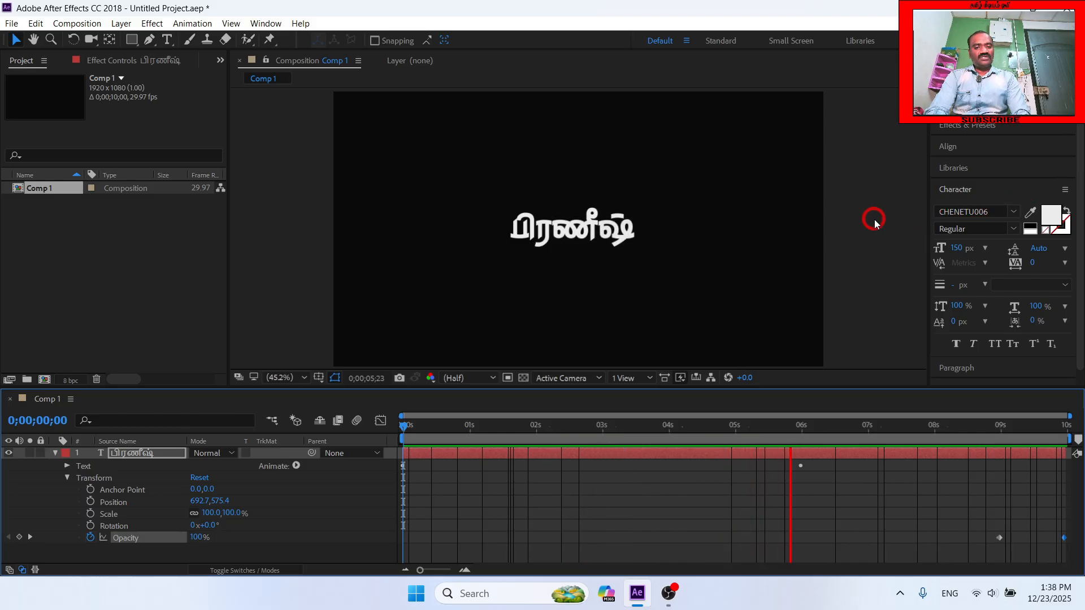
{"action": "key", "text": "space"}
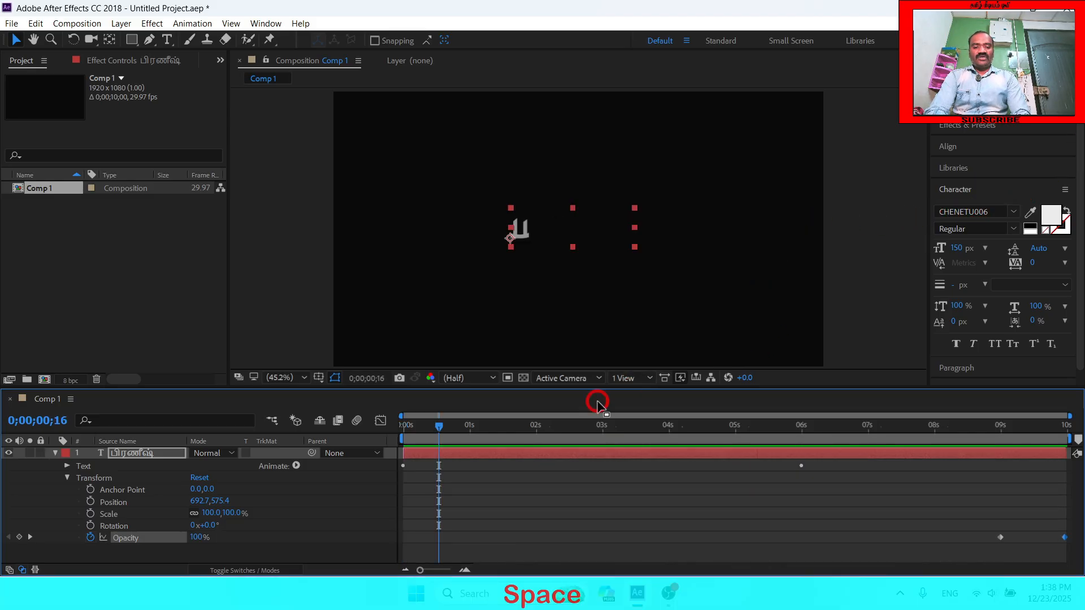
{"action": "left_click", "coordinate": [440, 422]}
{"action": "left_click_drag", "start_coordinate": [442, 421], "coordinate": [189, 328]}
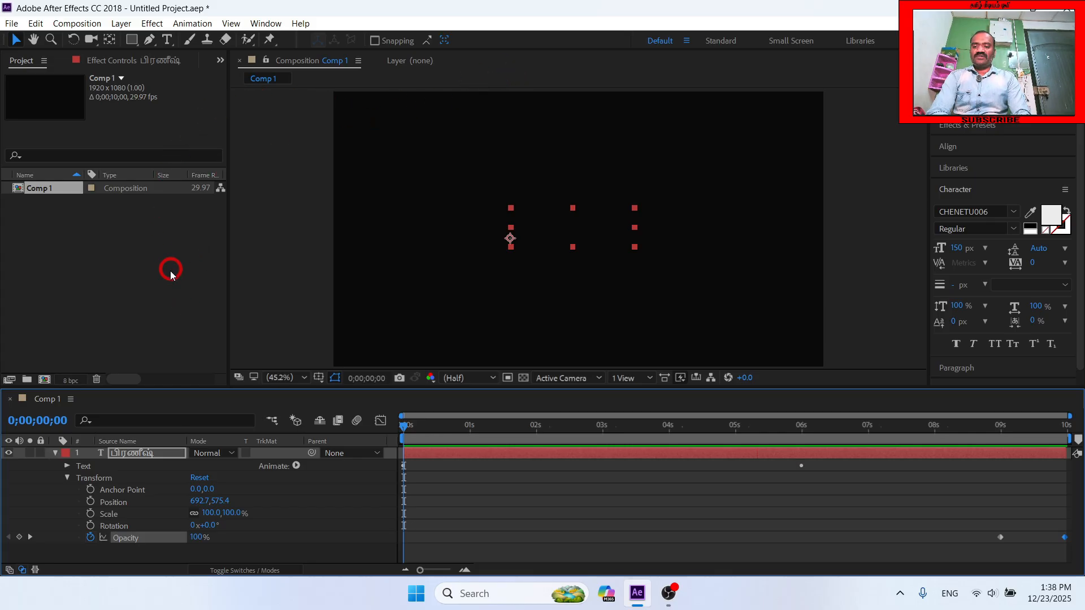
- Delete the animated text layer and put a fresh, unanimated Tamil text layer in the middle of the composition
{"action": "left_click", "coordinate": [55, 453]}
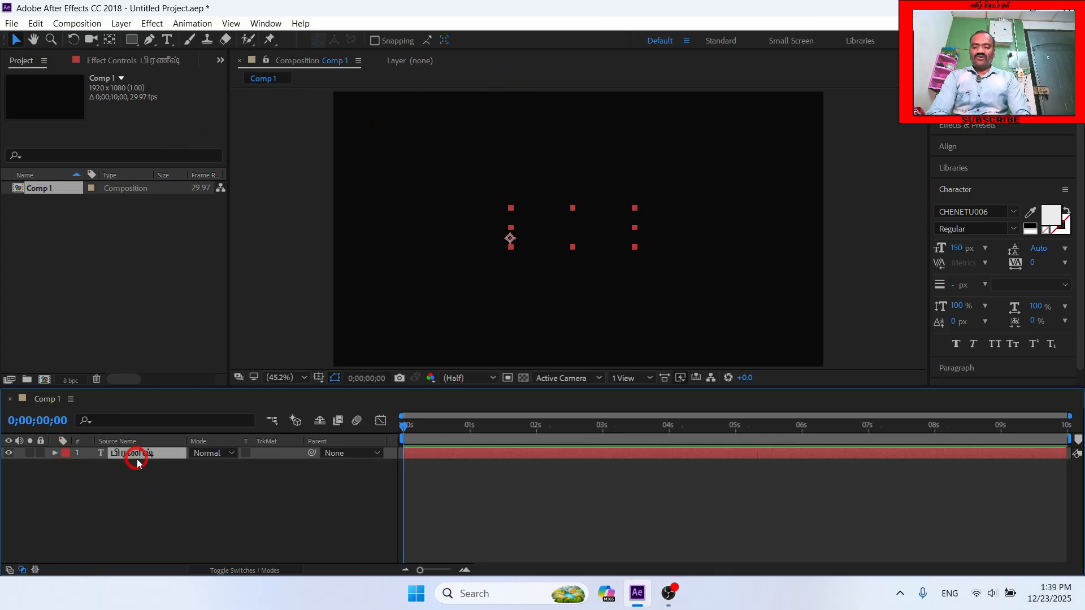
{"action": "key", "text": "Delete"}
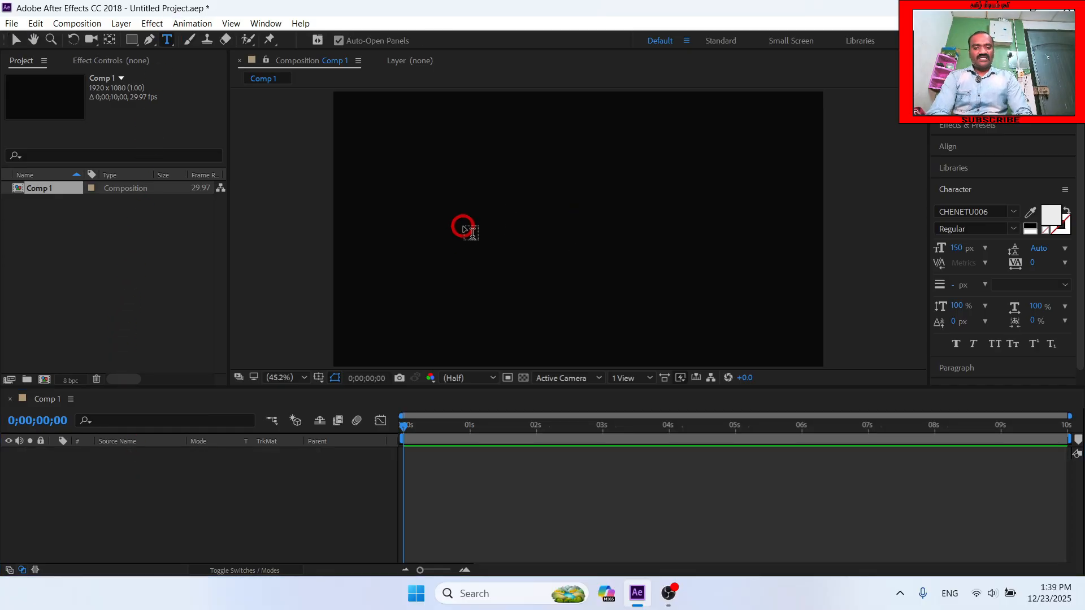
{"action": "key", "text": "ctrl+z"}
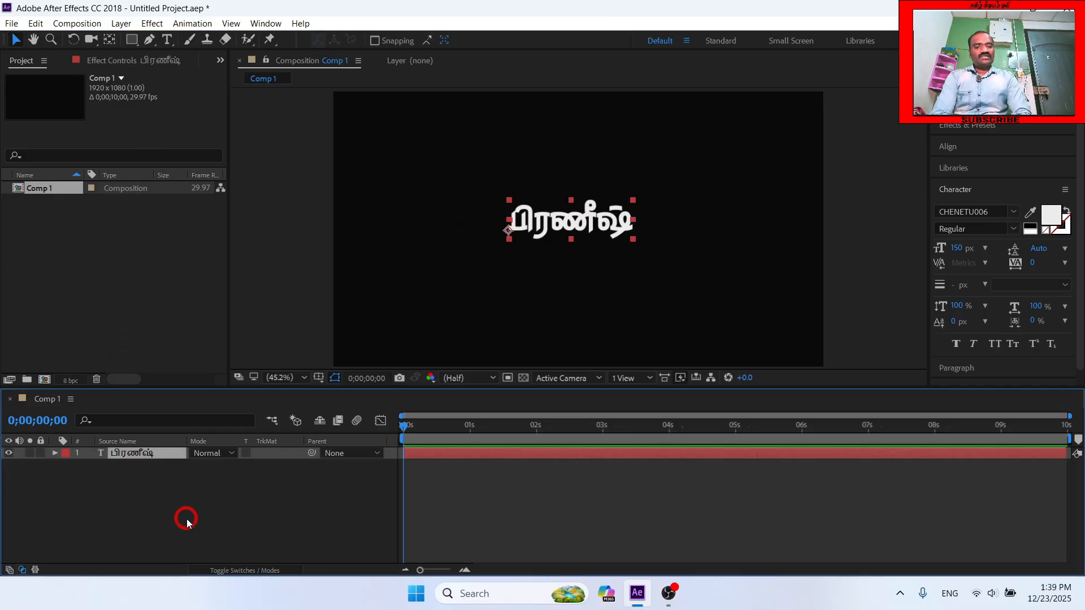
- Add a Position animator to the new text layer and set its Position to -1256.0, 0.0
{"action": "left_click", "coordinate": [55, 454]}
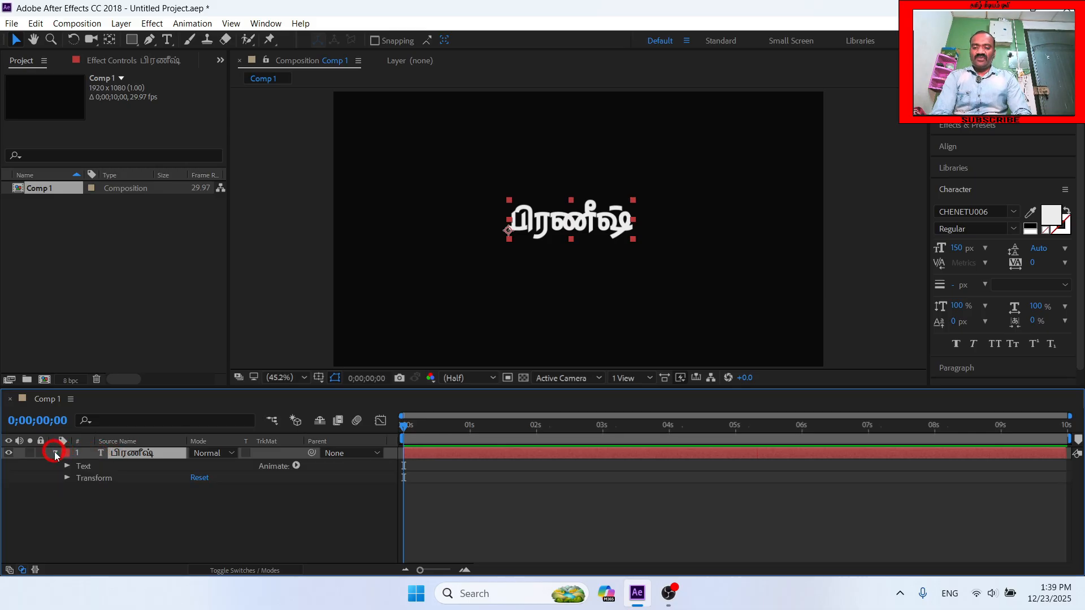
{"action": "left_click", "coordinate": [296, 467]}
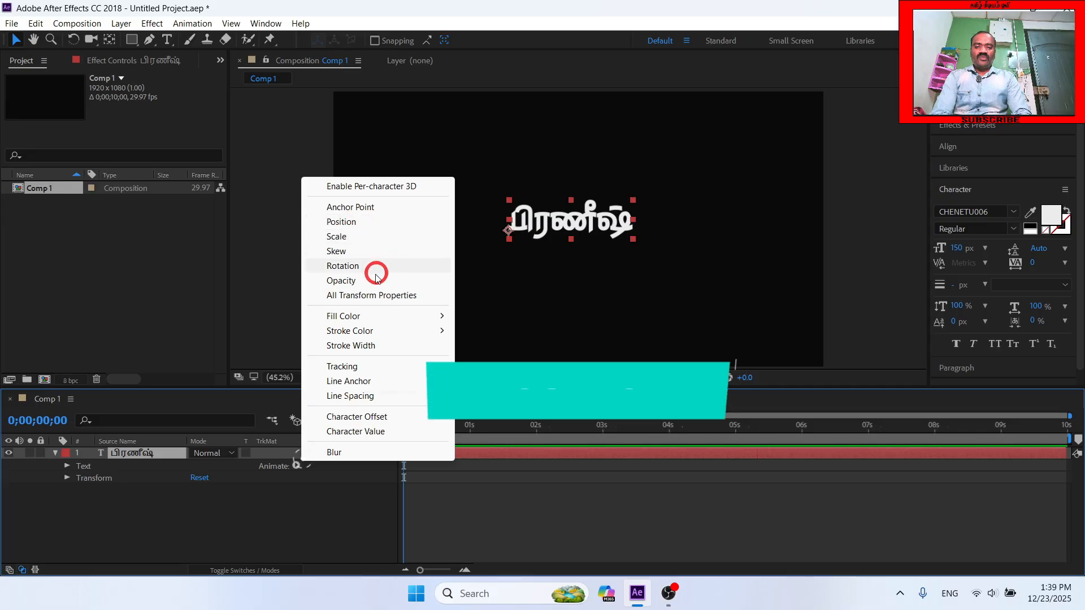
{"action": "left_click", "coordinate": [369, 223]}
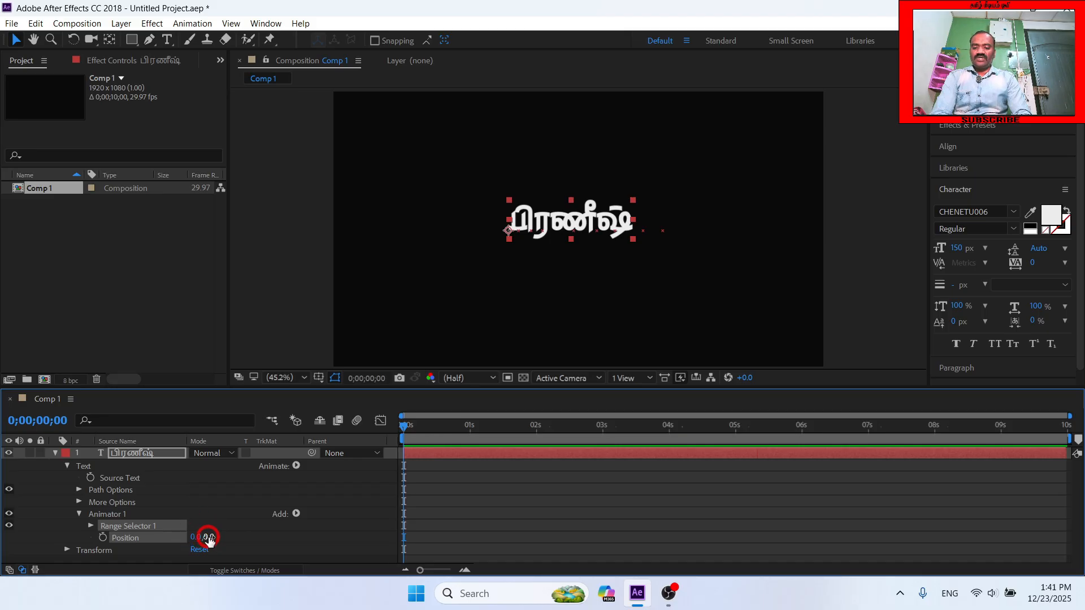
{"action": "left_click_drag", "start_coordinate": [196, 539], "coordinate": [202, 540]}
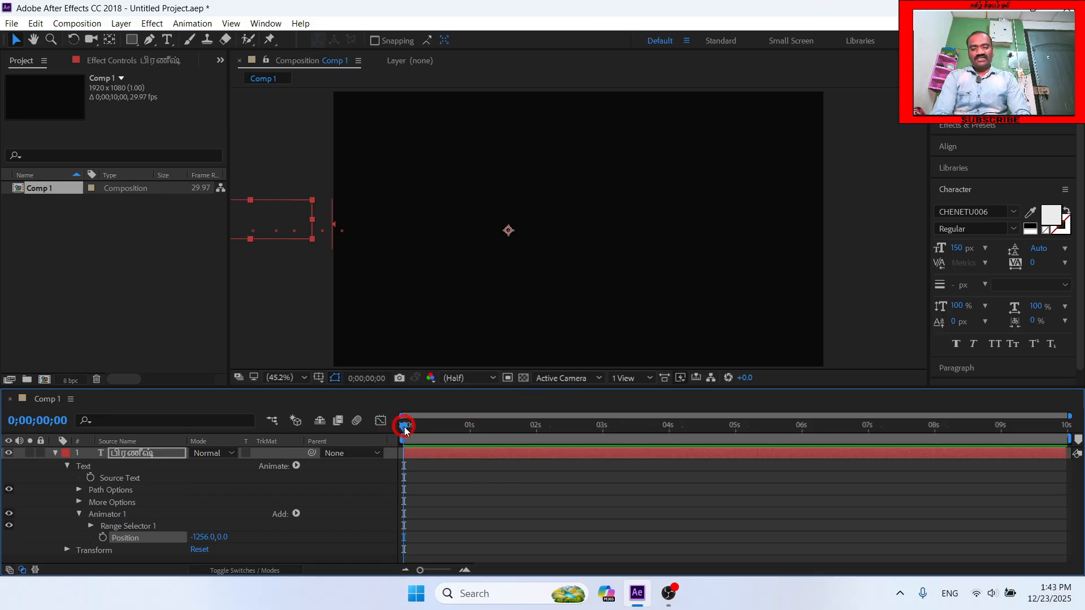
- Keyframe the Position animator's Range Selector Start at 100% at the 5-second mark
{"action": "left_click_drag", "start_coordinate": [405, 426], "coordinate": [737, 439]}
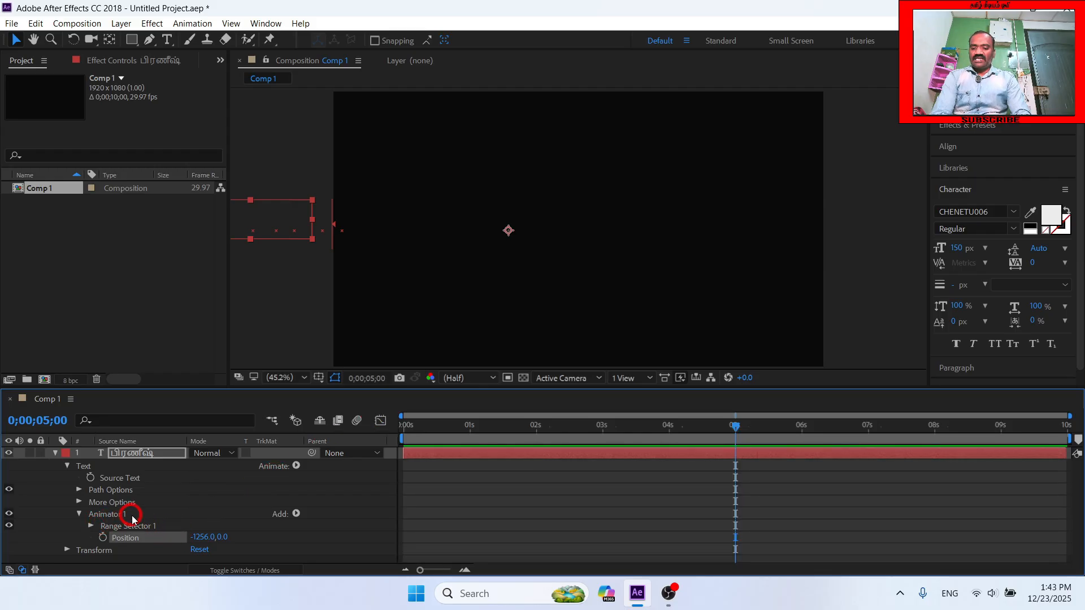
{"action": "left_click", "coordinate": [91, 527]}
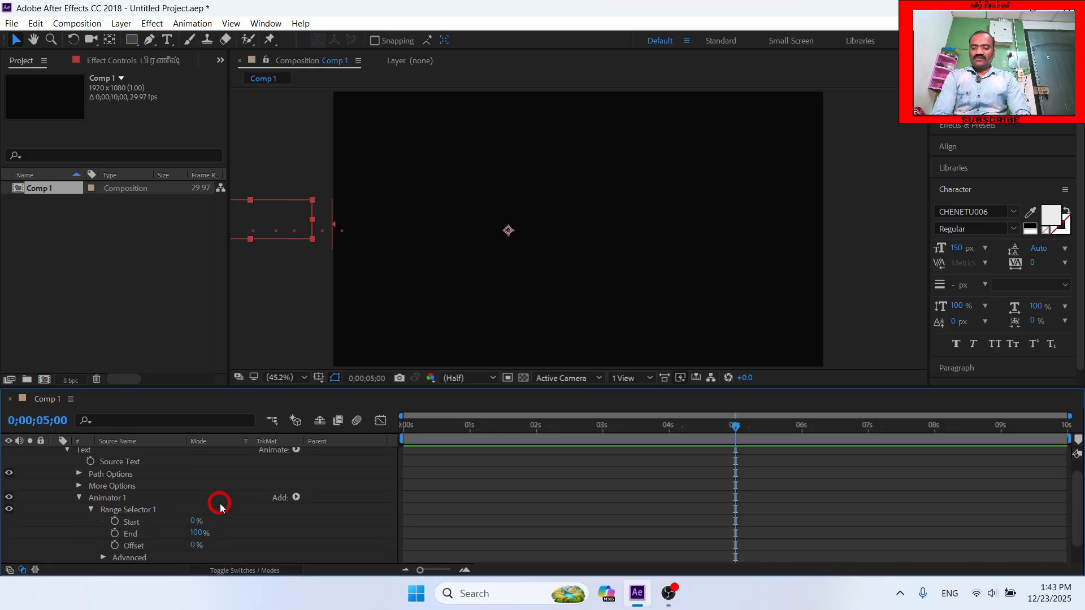
{"action": "left_click", "coordinate": [115, 522]}
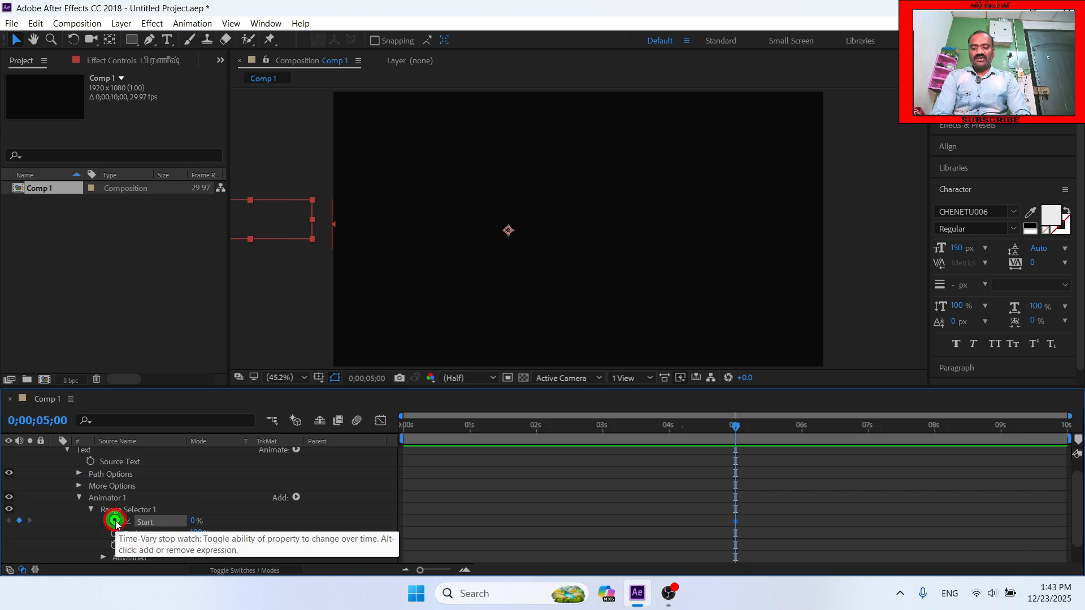
{"action": "left_click", "coordinate": [194, 521]}
{"action": "type", "text": "1"}
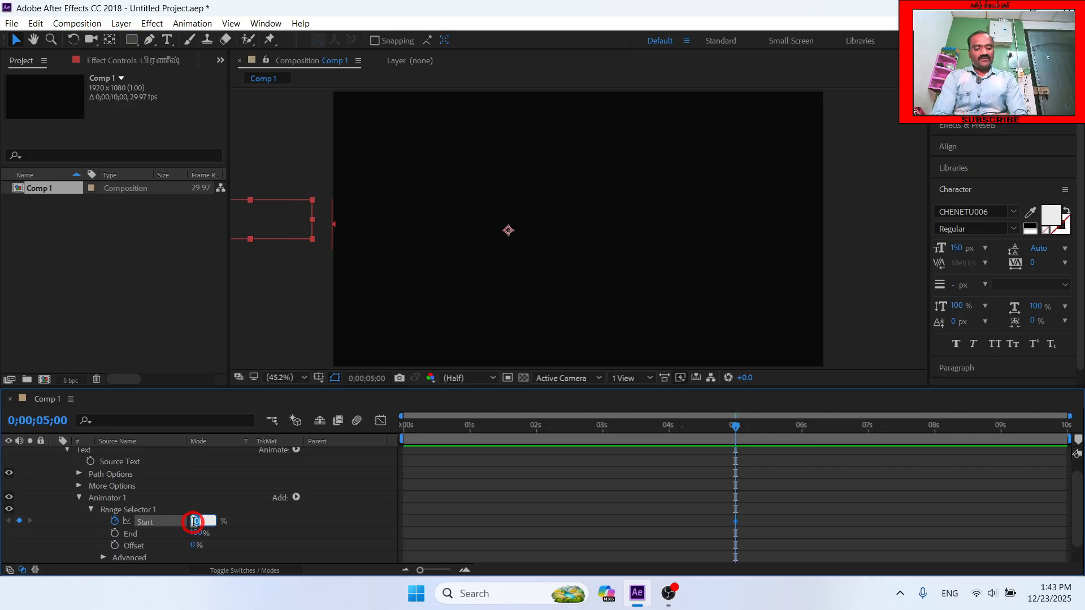
{"action": "type", "text": "00"}
{"action": "key", "text": "Return"}
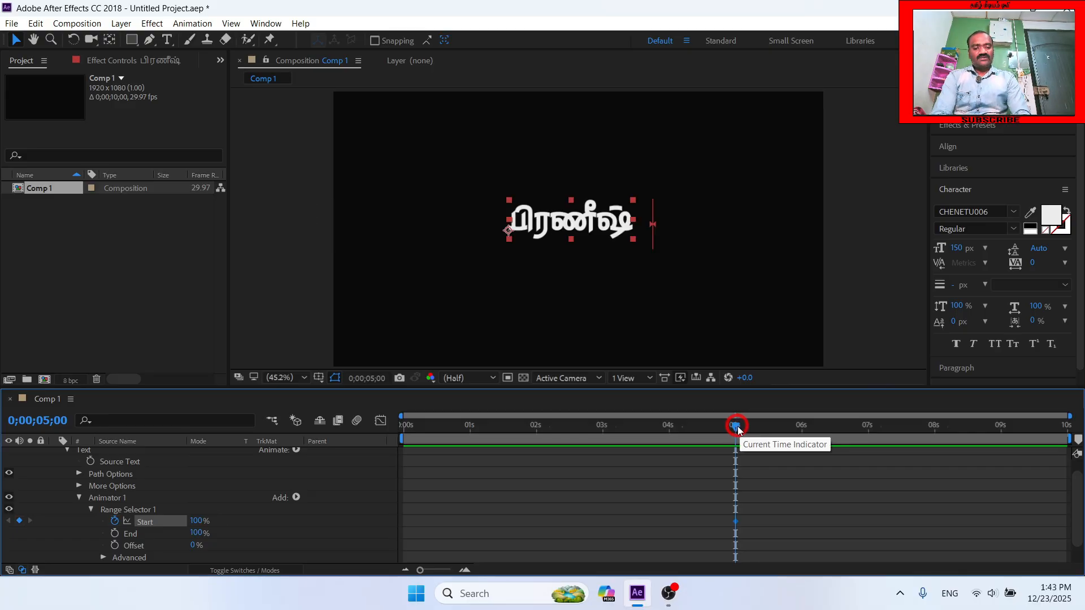
- Keyframe the Range Selector's Start at 0% at the beginning of the composition and preview the letters sliding in
{"action": "left_click_drag", "start_coordinate": [737, 426], "coordinate": [368, 450]}
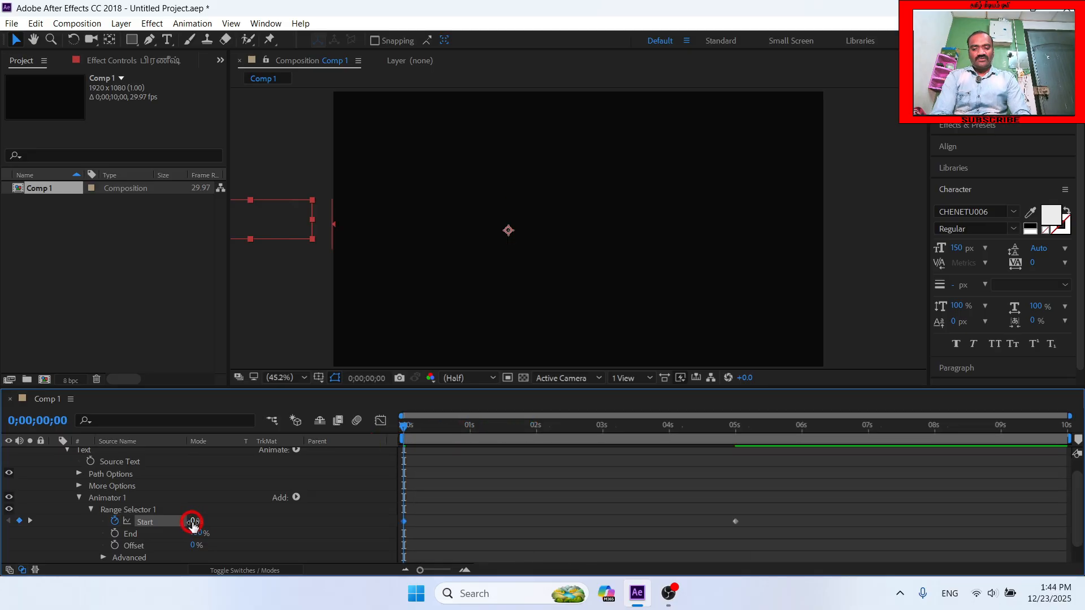
{"action": "left_click_drag", "start_coordinate": [405, 425], "coordinate": [735, 462]}
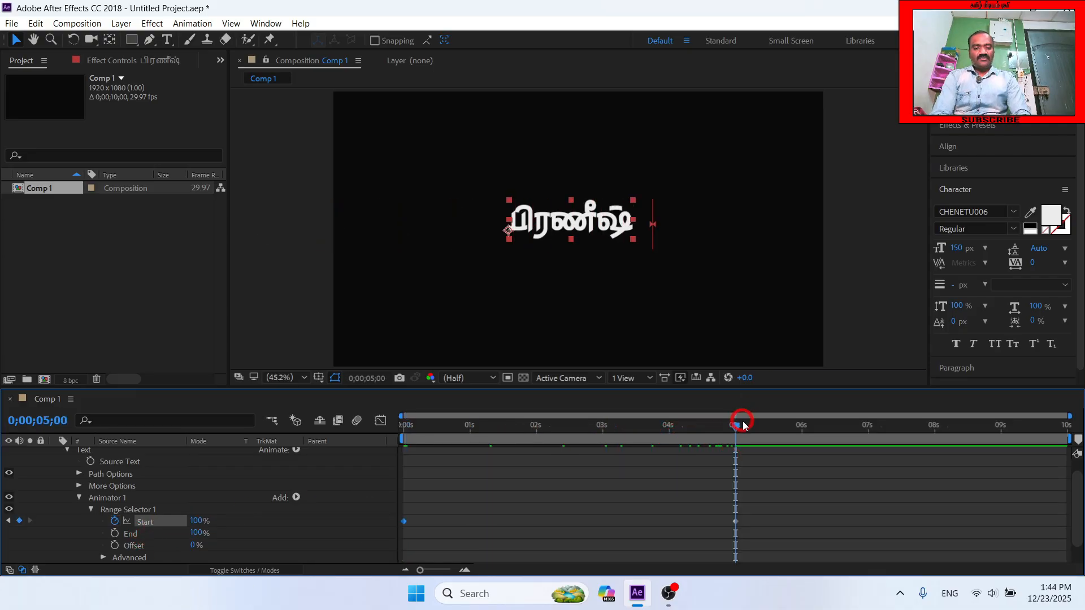
{"action": "left_click_drag", "start_coordinate": [744, 425], "coordinate": [409, 425]}
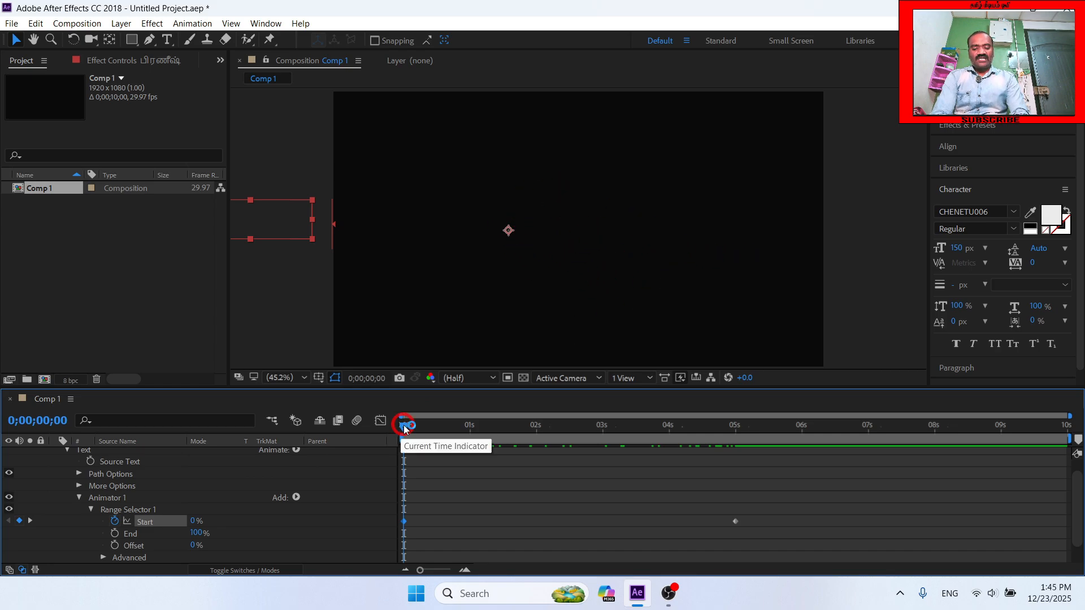
{"action": "key", "text": "space"}
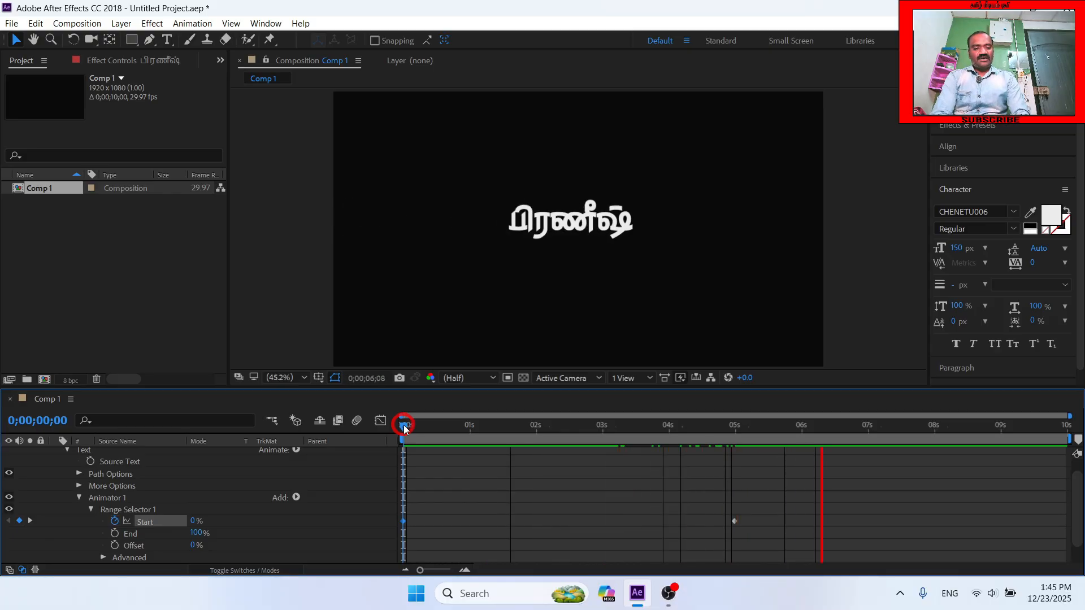
{"action": "key", "text": "space"}
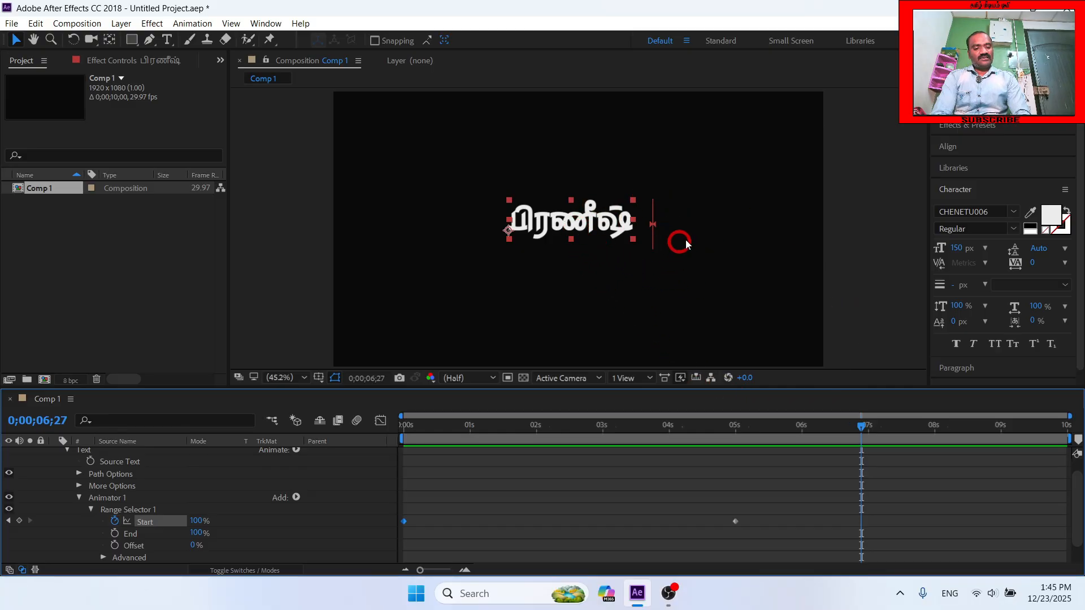
- Keyframe the text layer's Transform Opacity at 100% at the 8-second mark
{"action": "left_click_drag", "start_coordinate": [862, 426], "coordinate": [1018, 439]}
{"action": "mouse_move", "coordinate": [941, 444]}
{"action": "left_mouse_down"}
{"action": "mouse_move", "coordinate": [999, 450]}
{"action": "mouse_move", "coordinate": [935, 438]}
{"action": "left_mouse_up"}
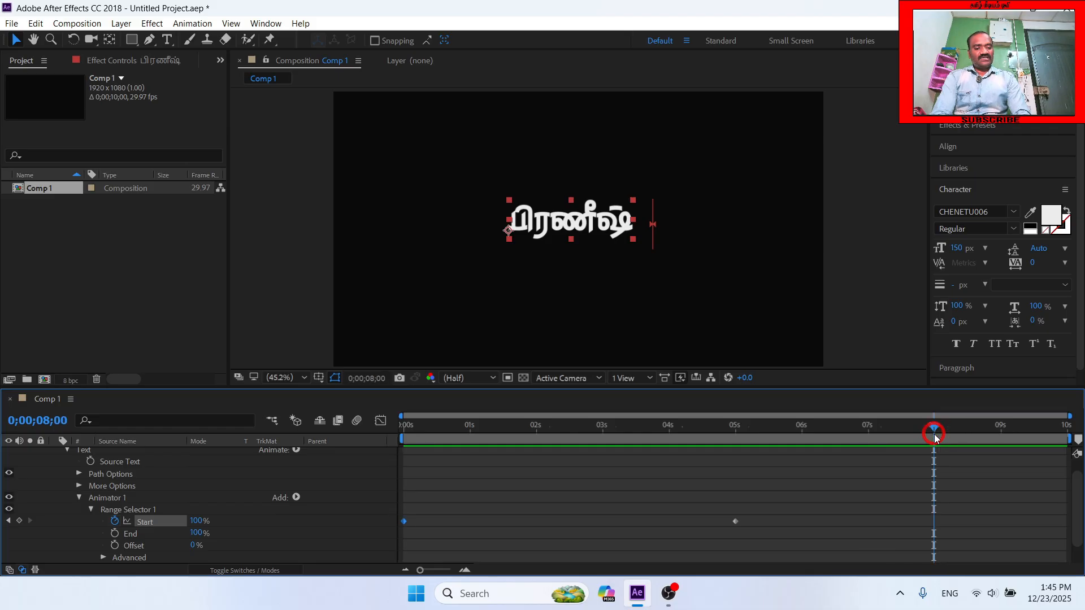
{"action": "left_click", "coordinate": [89, 510]}
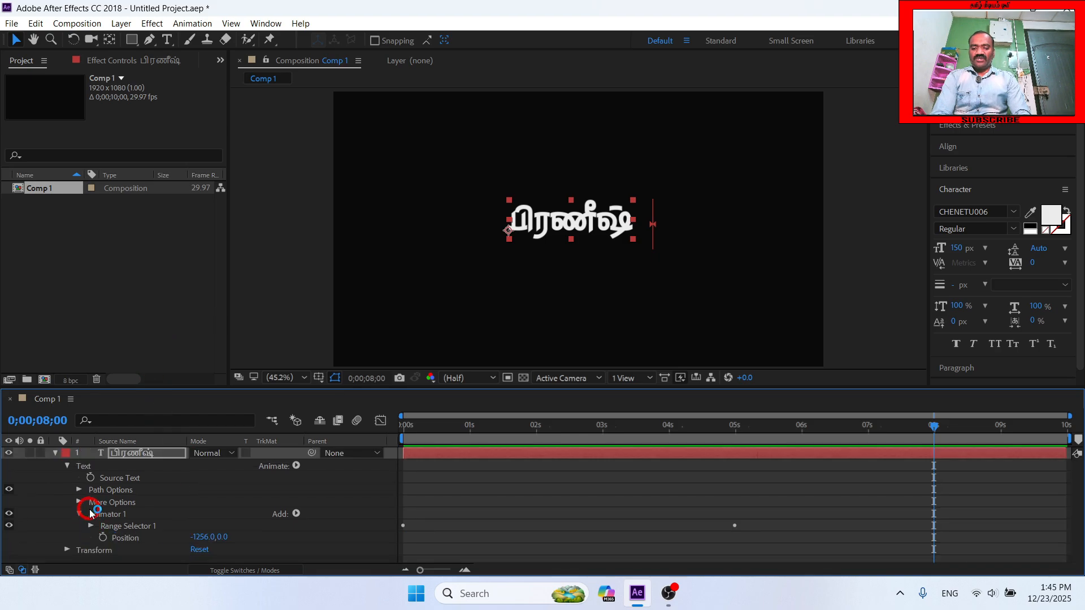
{"action": "left_click", "coordinate": [66, 467]}
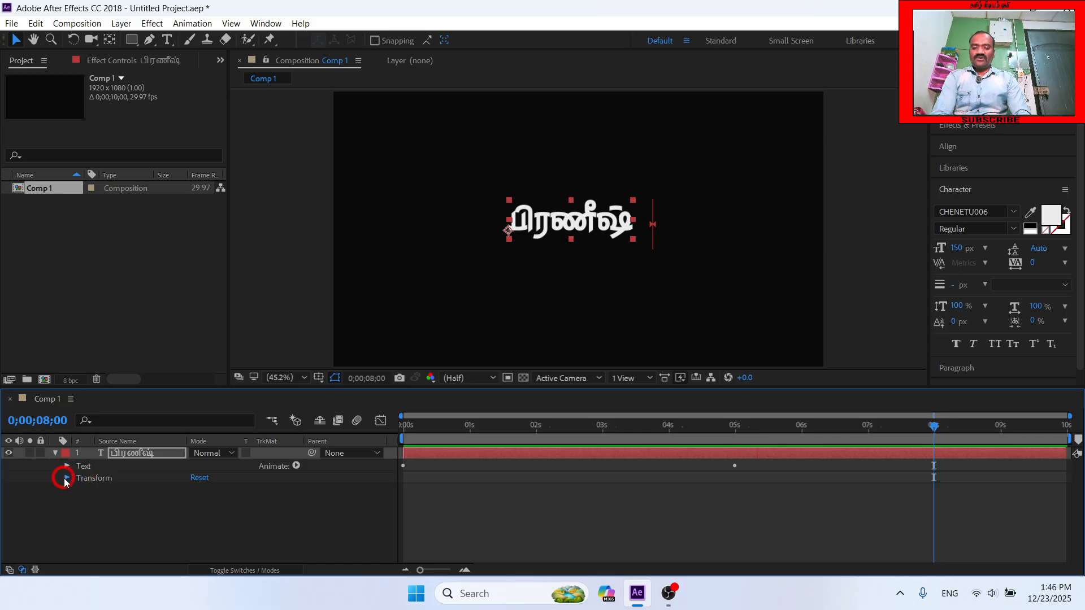
{"action": "left_click", "coordinate": [66, 480]}
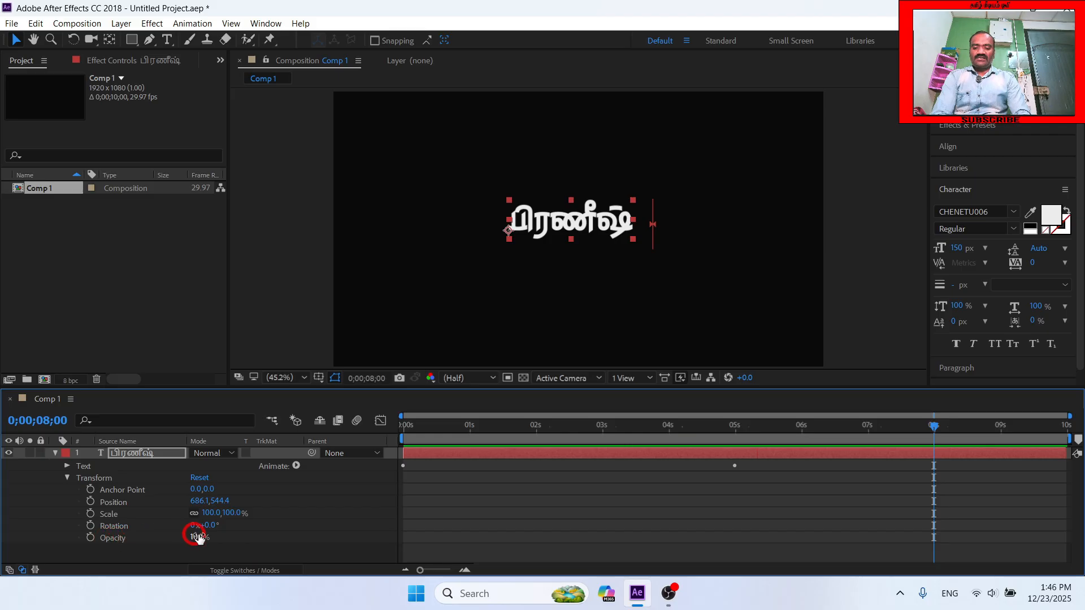
{"action": "left_click", "coordinate": [90, 539]}
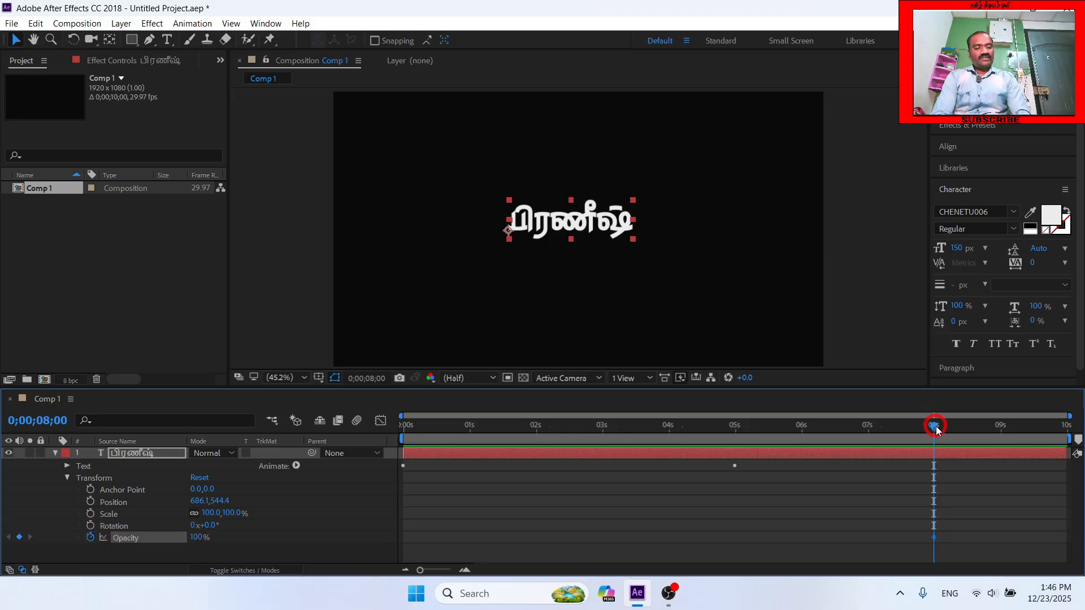
- Keyframe the layer's Opacity at 0% on the last frame of the composition, 0;00;09;29
{"action": "left_click_drag", "start_coordinate": [936, 428], "coordinate": [1066, 428]}
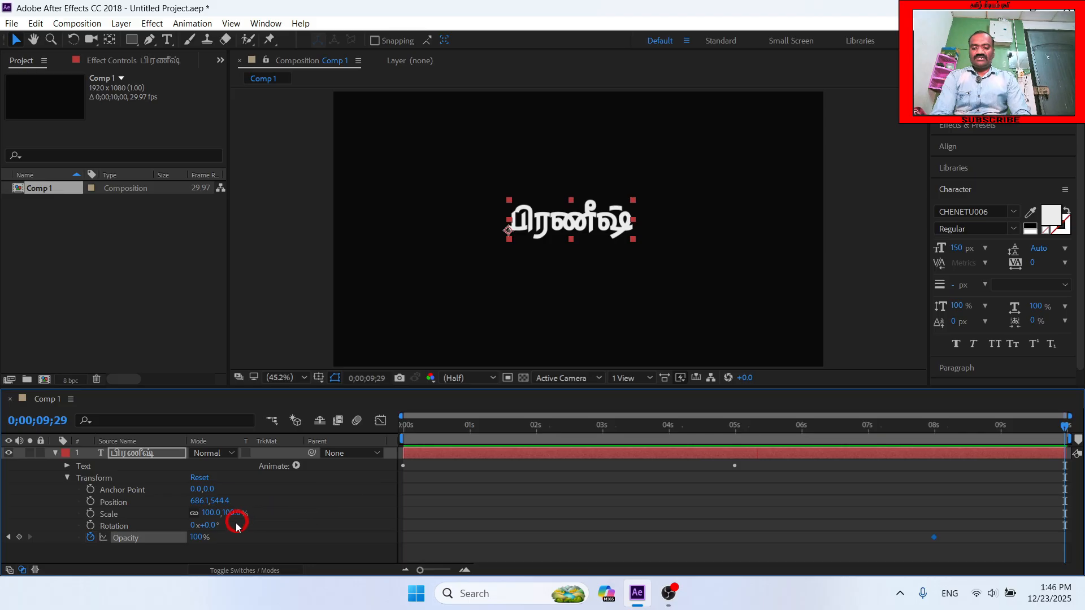
{"action": "left_click", "coordinate": [196, 538]}
{"action": "type", "text": "0"}
{"action": "key", "text": "Return"}
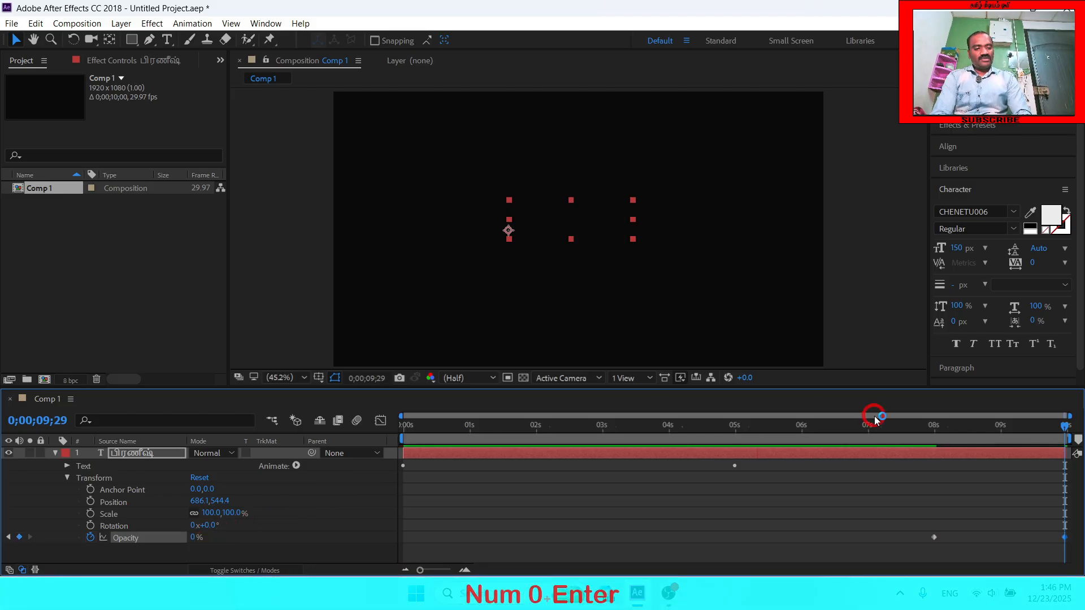
- Collapse the text layer's properties and preview the slide-in and fade-out from the beginning of the composition
{"action": "left_click_drag", "start_coordinate": [1043, 425], "coordinate": [328, 444]}
{"action": "left_click", "coordinate": [199, 537]}
{"action": "left_click", "coordinate": [55, 454]}
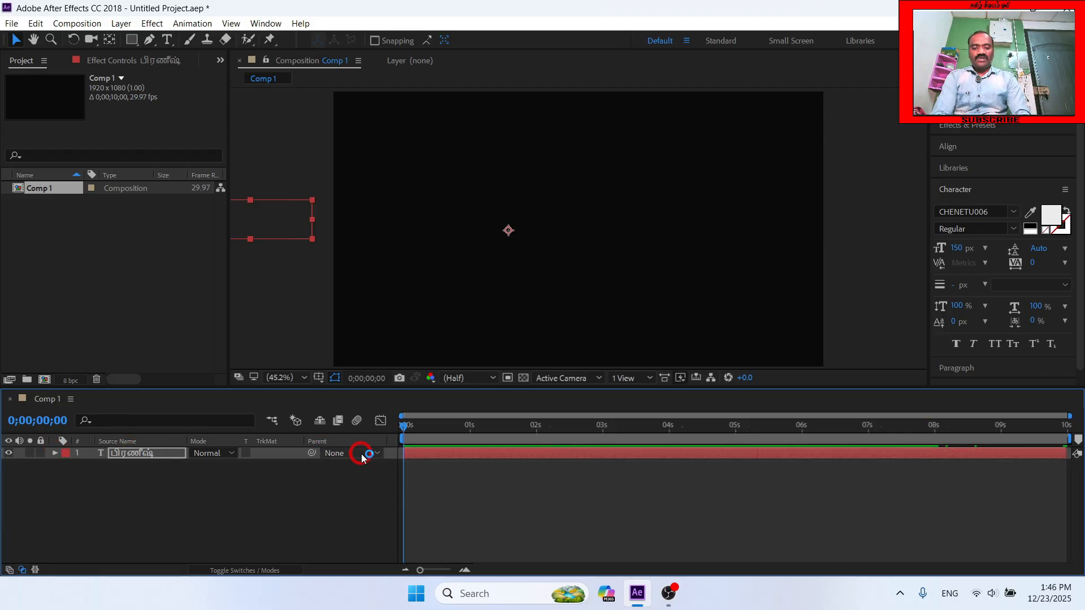
{"action": "key", "text": "space"}
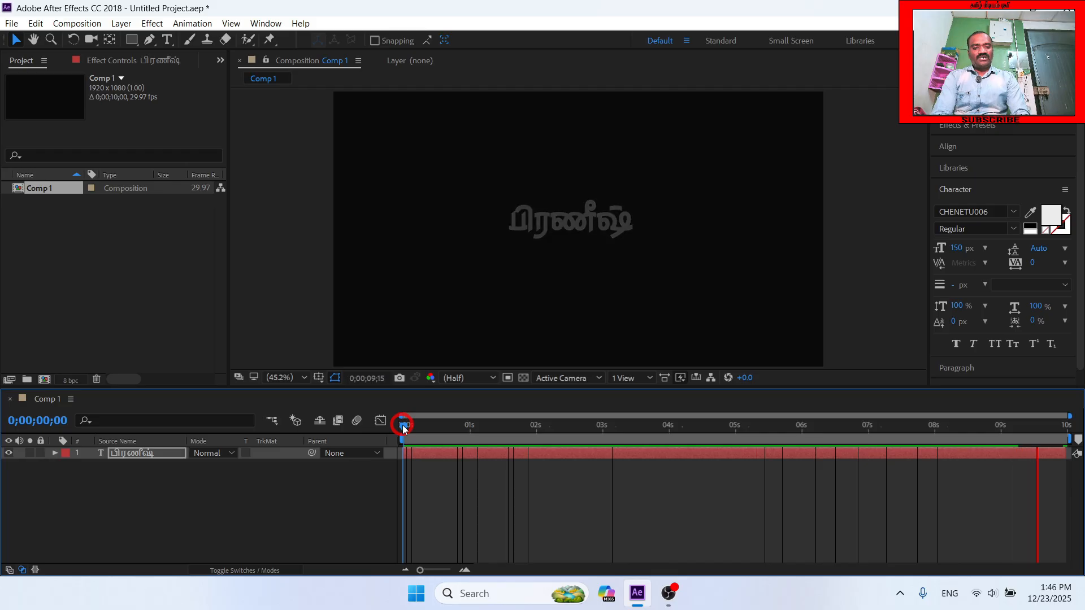
{"action": "key", "text": "space"}
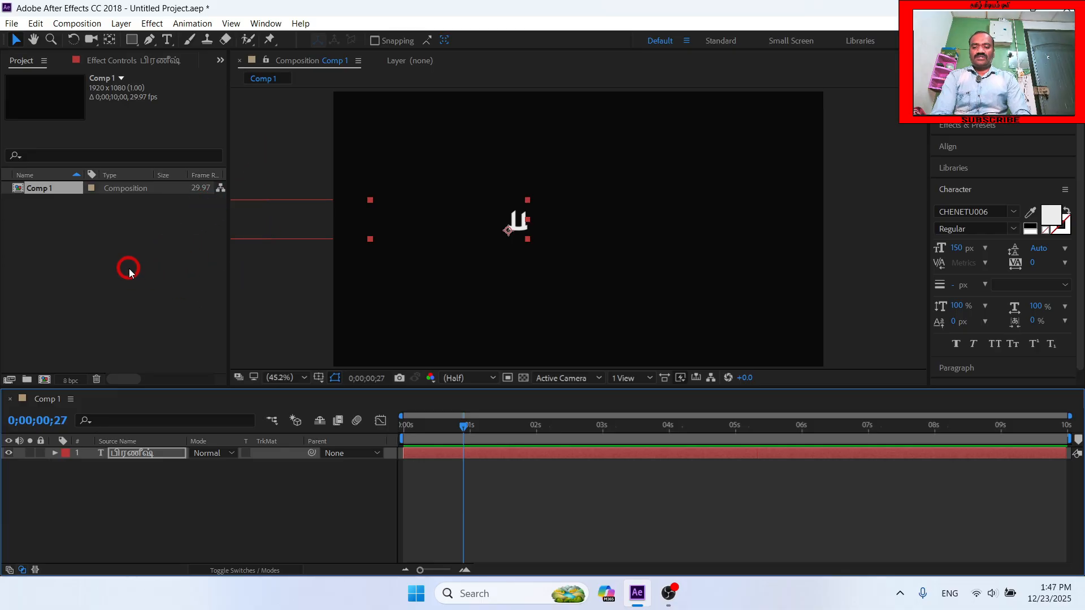
- Replace the position-animated text layer with a fresh, unanimated Tamil text layer in the middle of the composition
{"action": "left_click", "coordinate": [135, 454]}
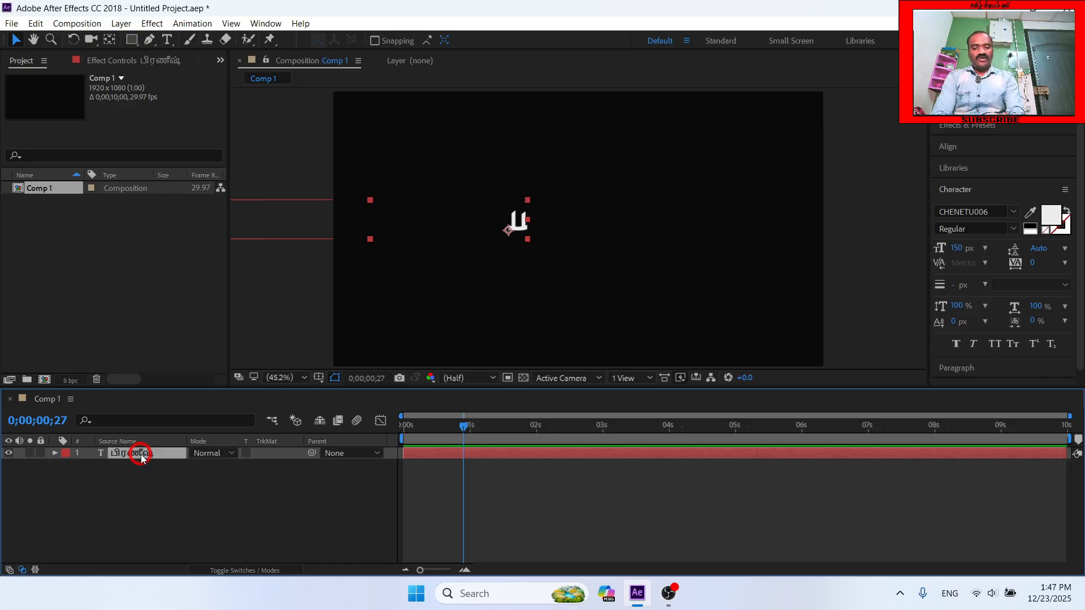
{"action": "key", "text": "Delete"}
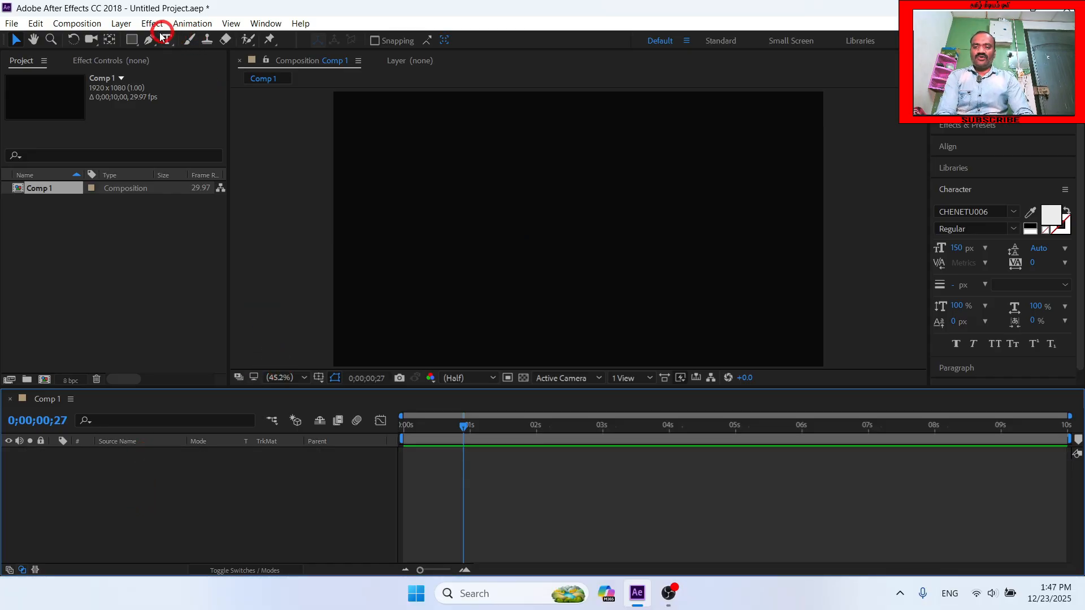
{"action": "key", "text": "ctrl+z"}
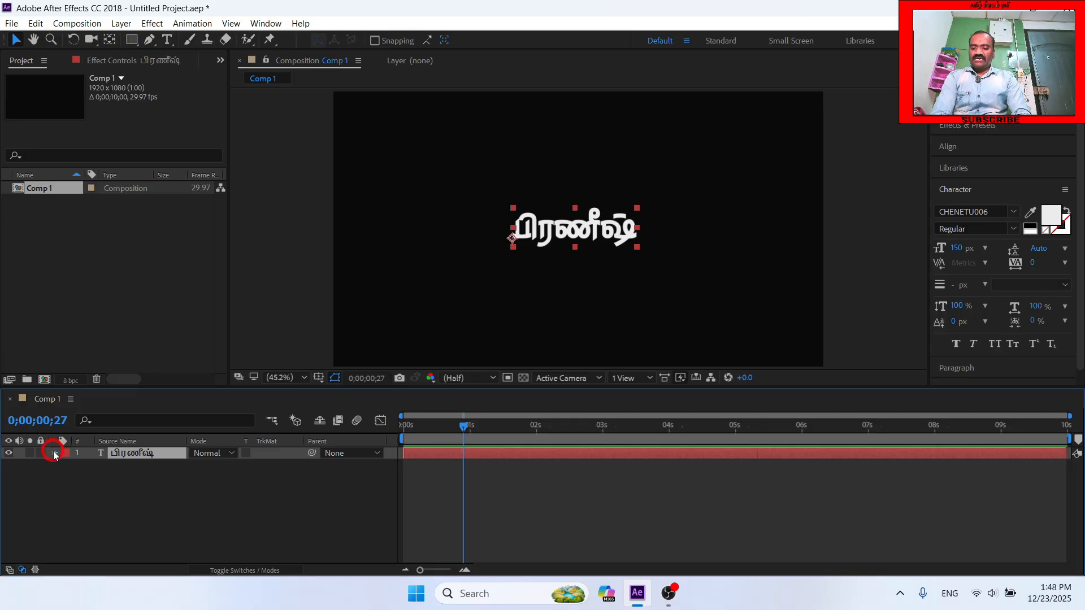
- Add a Scale animator to the new text layer and set its Scale to 0.0, 0.0%
{"action": "left_click", "coordinate": [54, 453]}
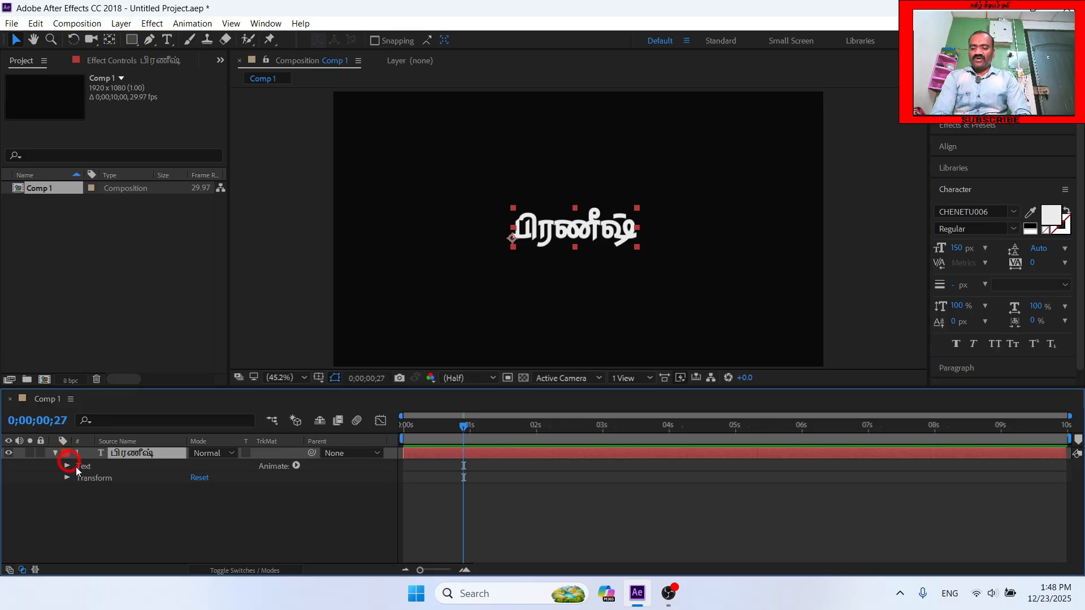
{"action": "left_click", "coordinate": [297, 466]}
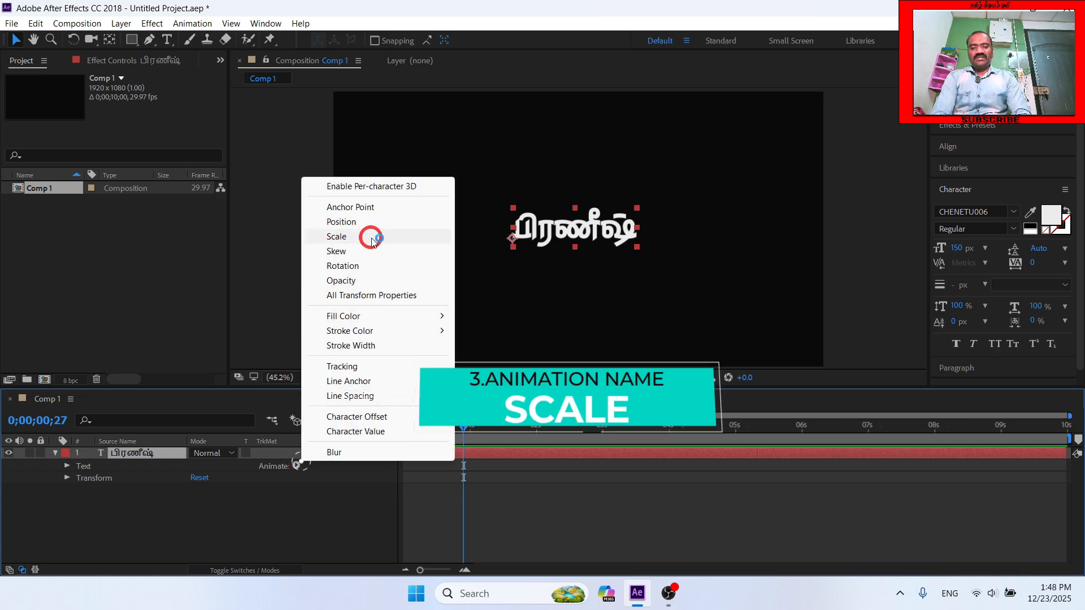
{"action": "left_click", "coordinate": [338, 237]}
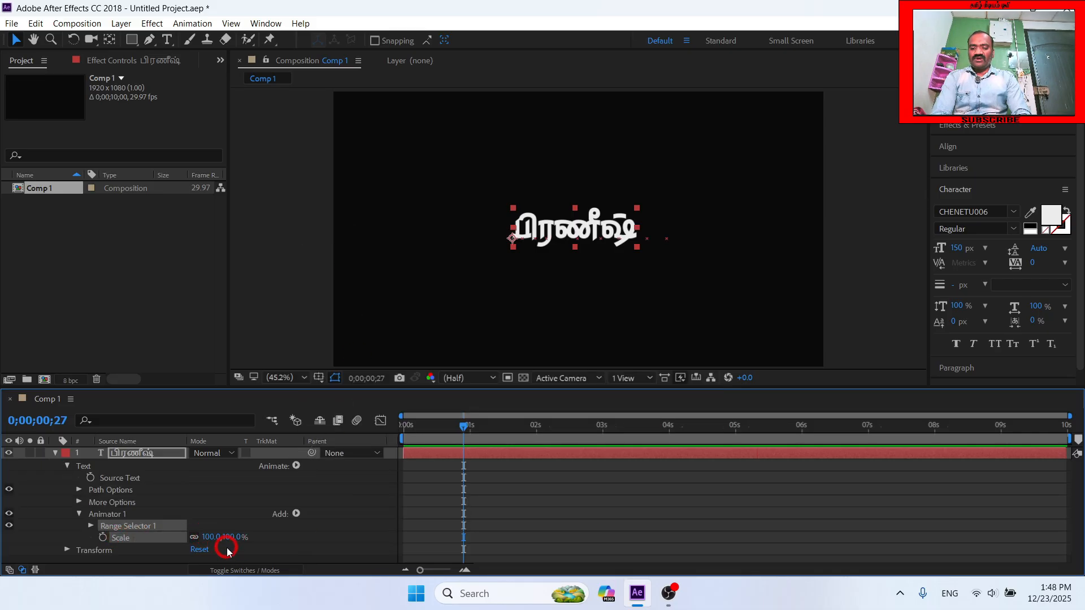
{"action": "left_click_drag", "start_coordinate": [208, 538], "coordinate": [137, 536]}
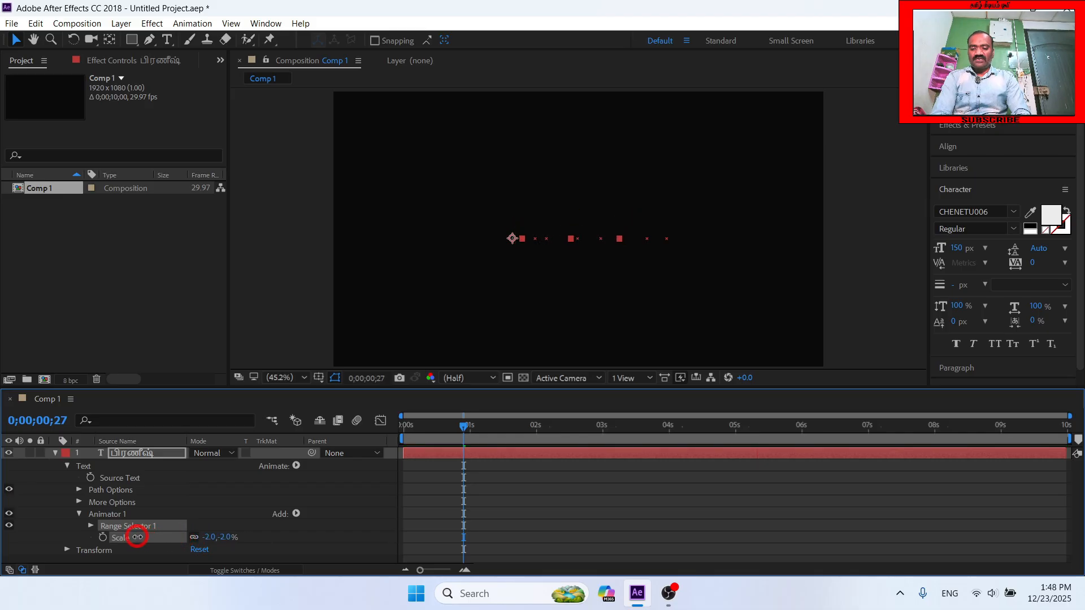
{"action": "left_click", "coordinate": [205, 535]}
{"action": "type", "text": "0"}
{"action": "key", "text": "Return"}
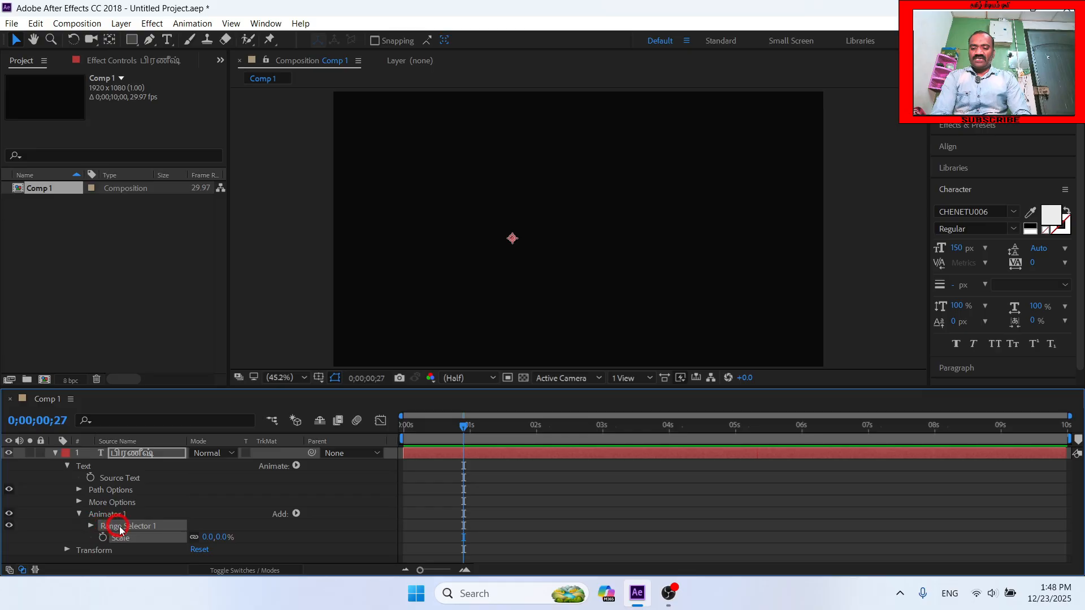
- Keyframe the Scale animator's Range Selector Start at 0% at 0;00;00;27 and at 100% at the 5-second mark
{"action": "left_click", "coordinate": [91, 526]}
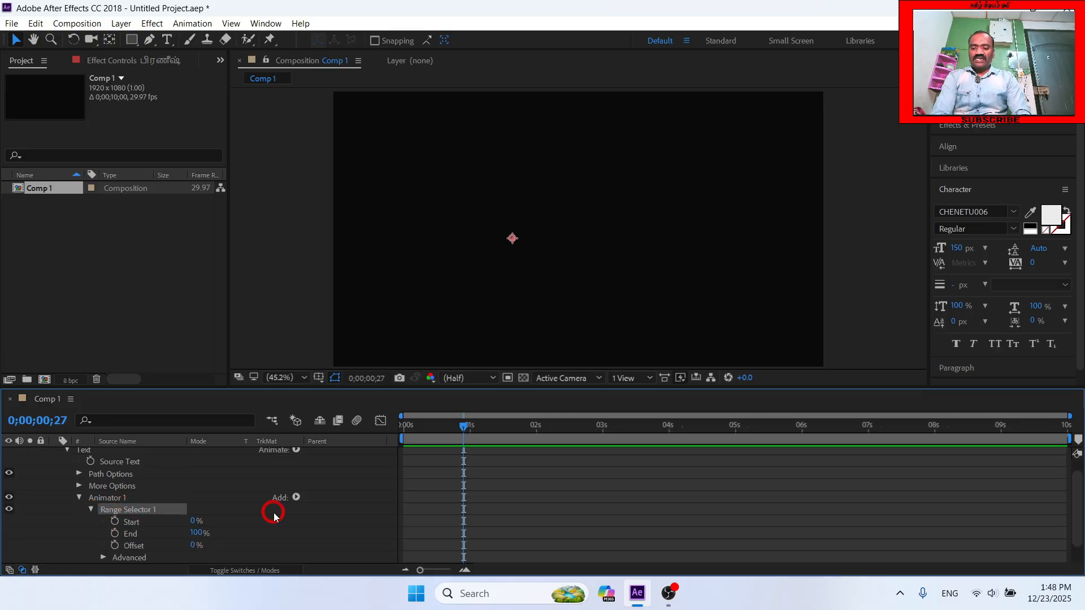
{"action": "left_click", "coordinate": [115, 523]}
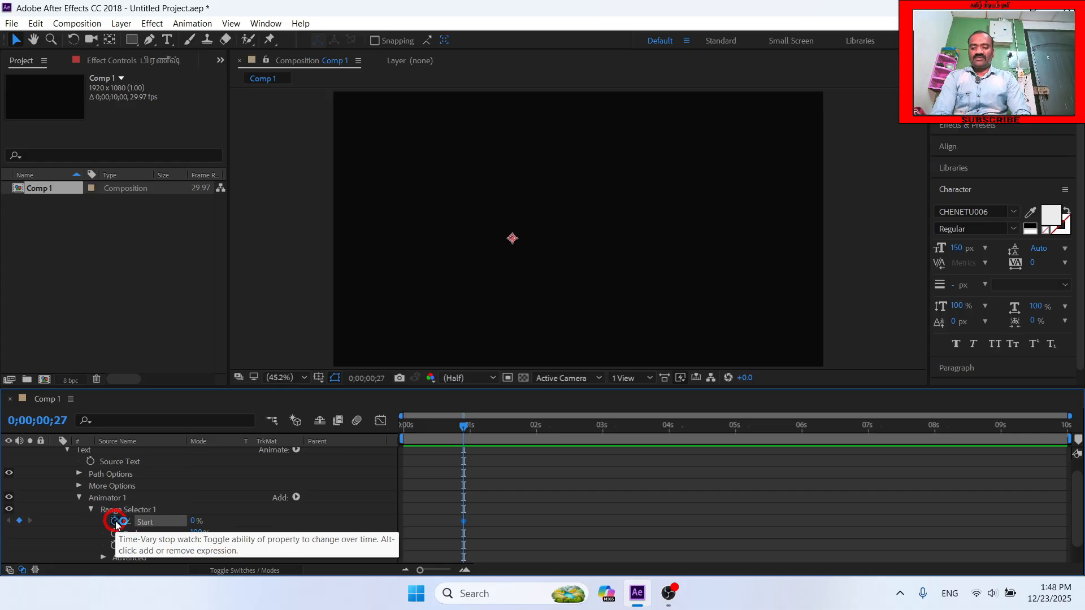
{"action": "left_click", "coordinate": [741, 446]}
{"action": "left_click_drag", "start_coordinate": [742, 449], "coordinate": [737, 453]}
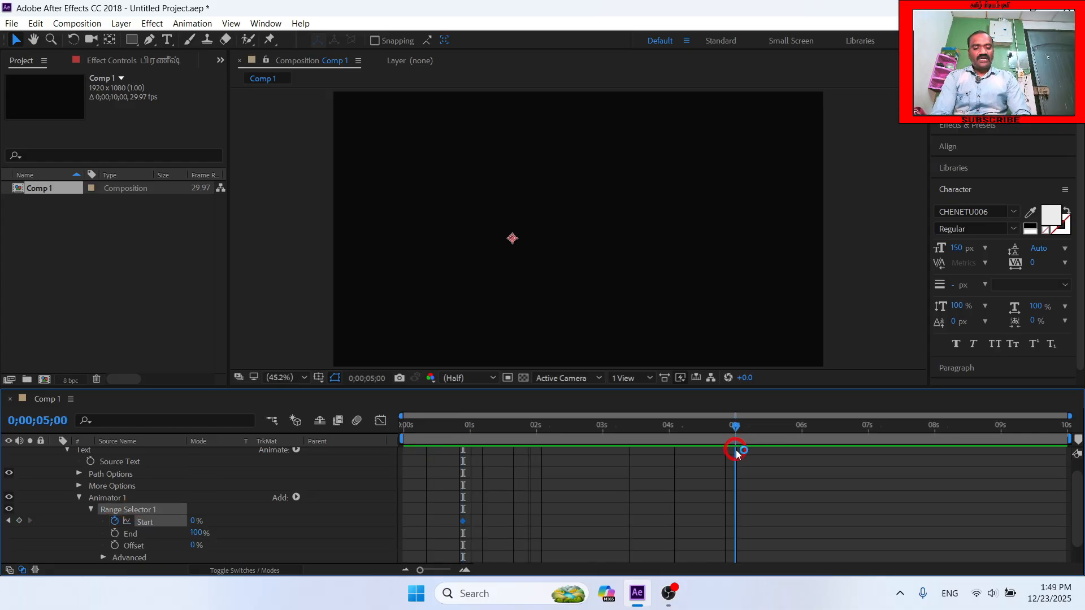
{"action": "left_click", "coordinate": [192, 520]}
{"action": "type", "text": "100"}
{"action": "key", "text": "Return"}
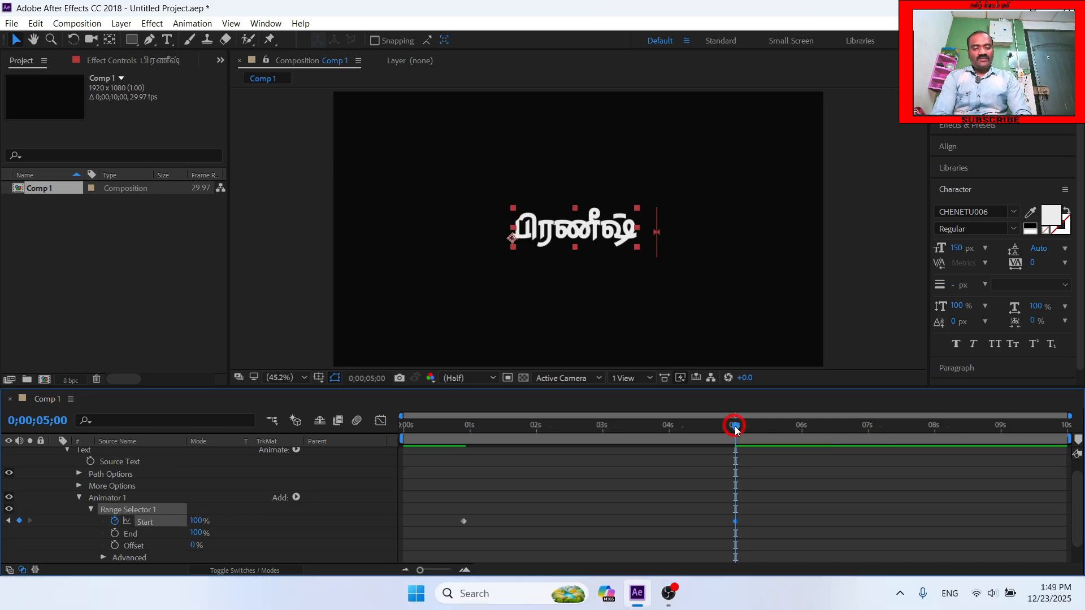
- Try to keyframe the Range Selector's Start at 0% at the beginning of the composition
{"action": "left_click_drag", "start_coordinate": [717, 429], "coordinate": [332, 447]}
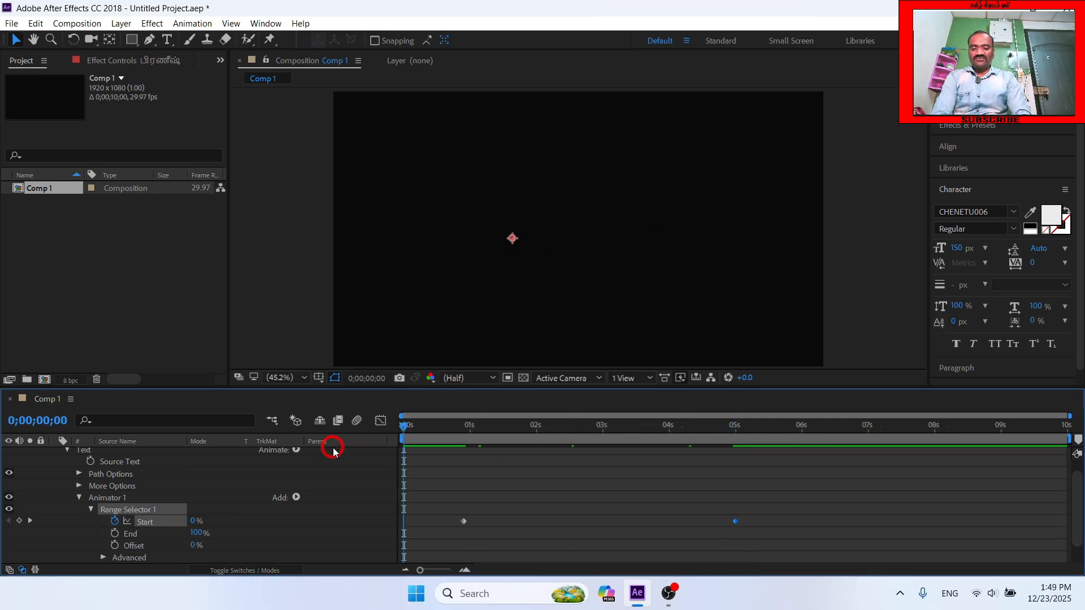
{"action": "left_click", "coordinate": [192, 521]}
{"action": "type", "text": "0"}
{"action": "key", "text": "Return"}
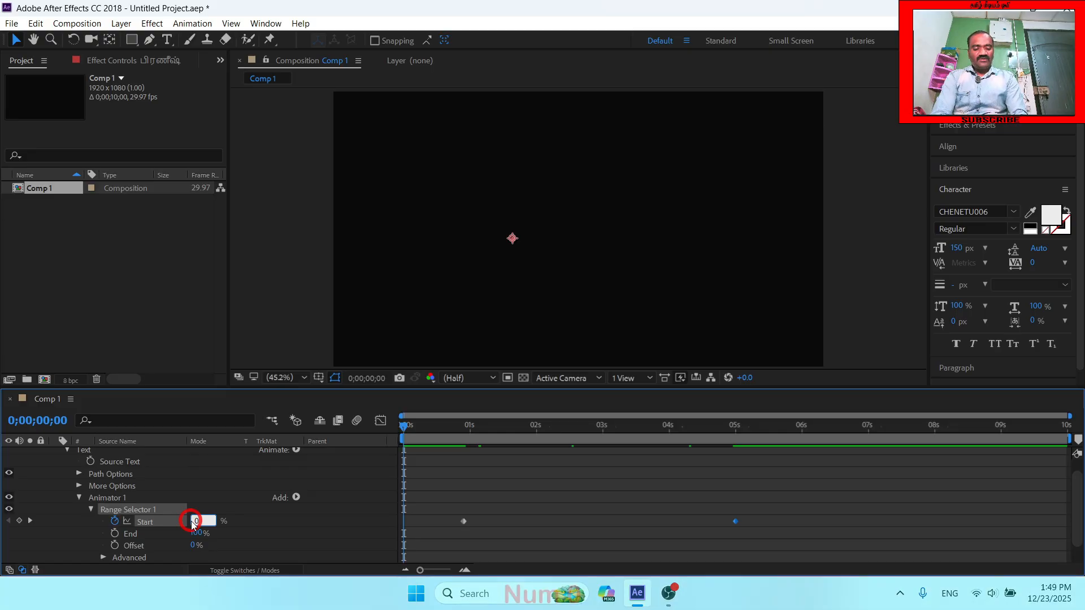
- Preview the letters scaling in one by one from the beginning of the composition
{"action": "left_click", "coordinate": [404, 428]}
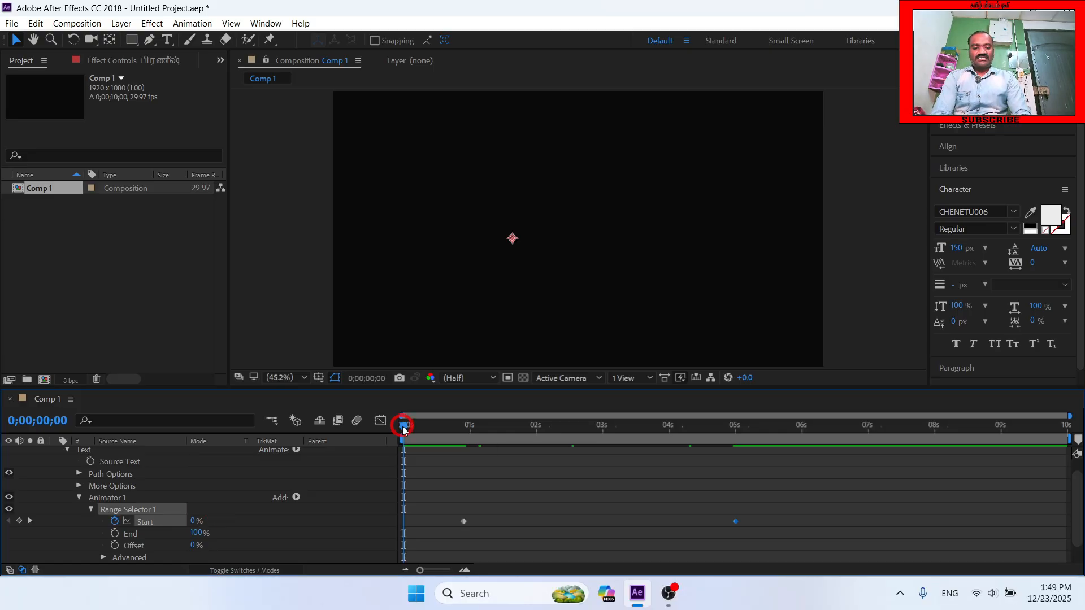
{"action": "left_click_drag", "start_coordinate": [404, 429], "coordinate": [347, 436]}
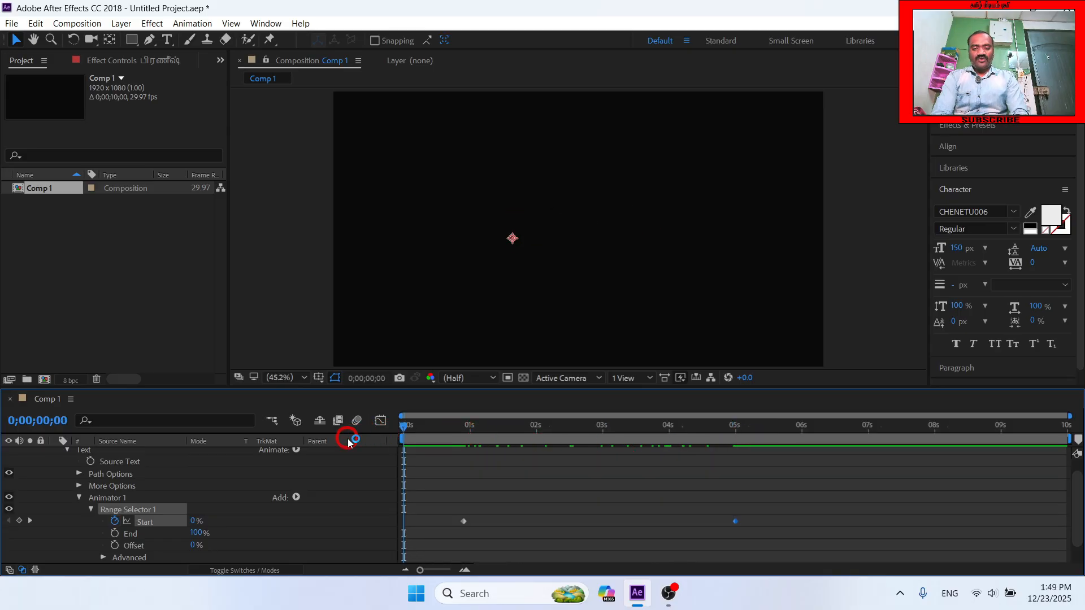
{"action": "key", "text": "space"}
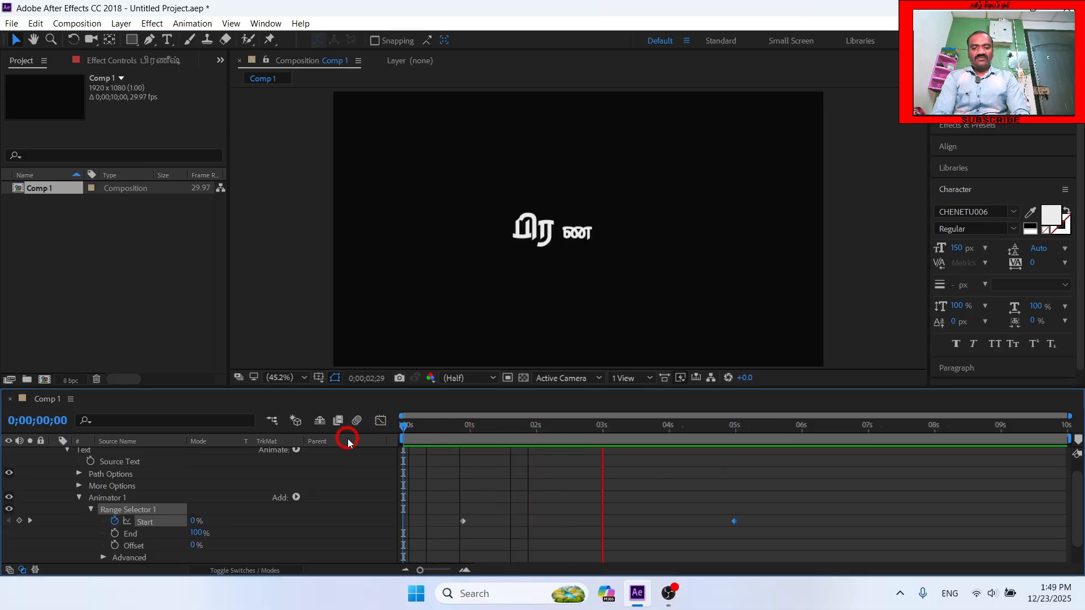
{"action": "key", "text": "space"}
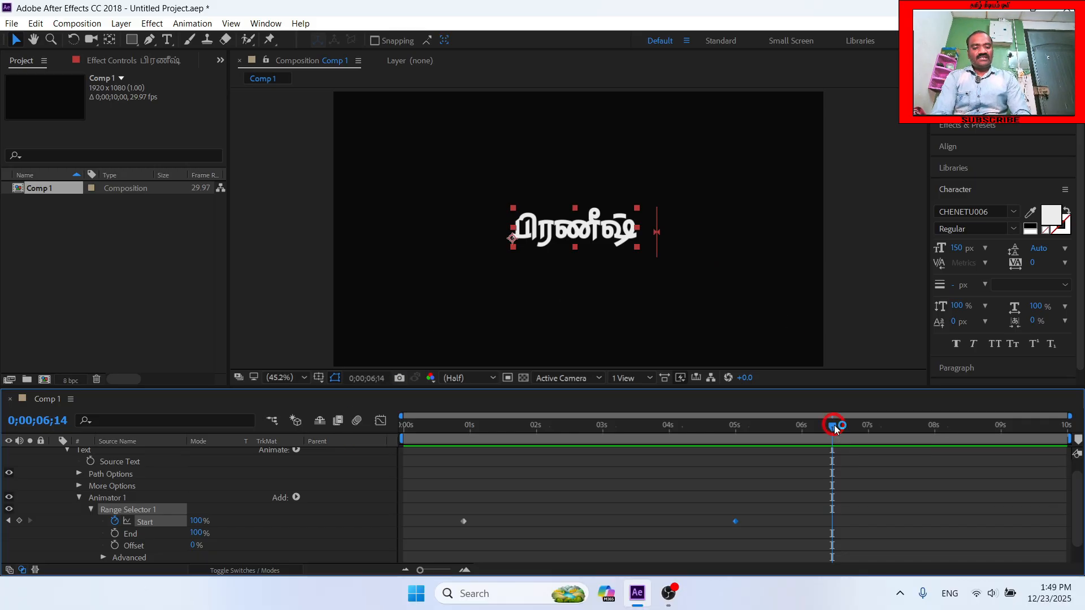
- Keyframe the text layer's Transform Opacity at 0% on the composition's last frame, 0;00;09;29
{"action": "left_click_drag", "start_coordinate": [835, 429], "coordinate": [1074, 438]}
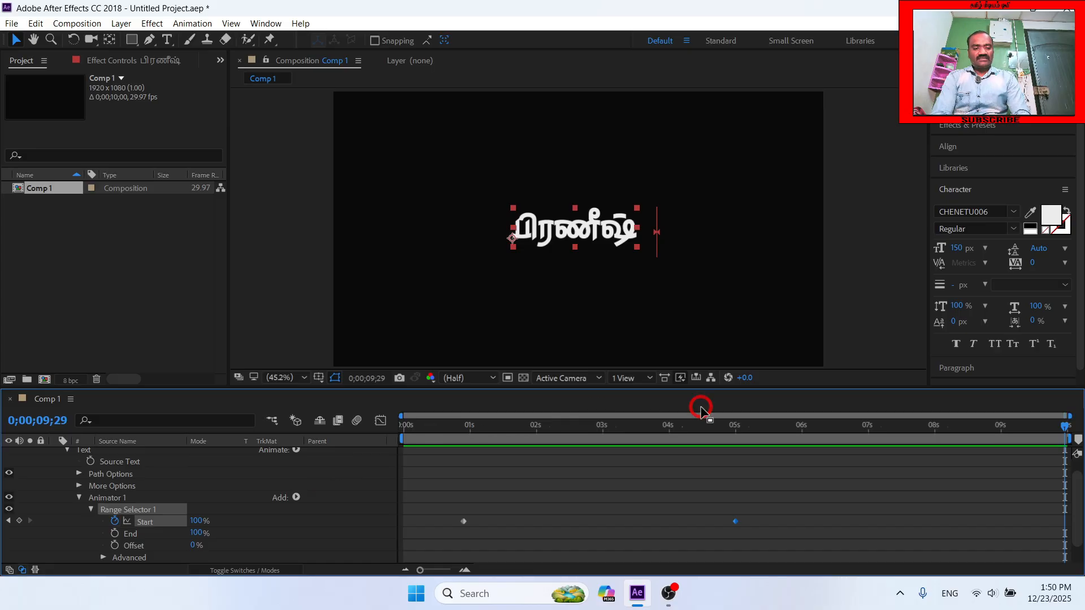
{"action": "left_click", "coordinate": [91, 510]}
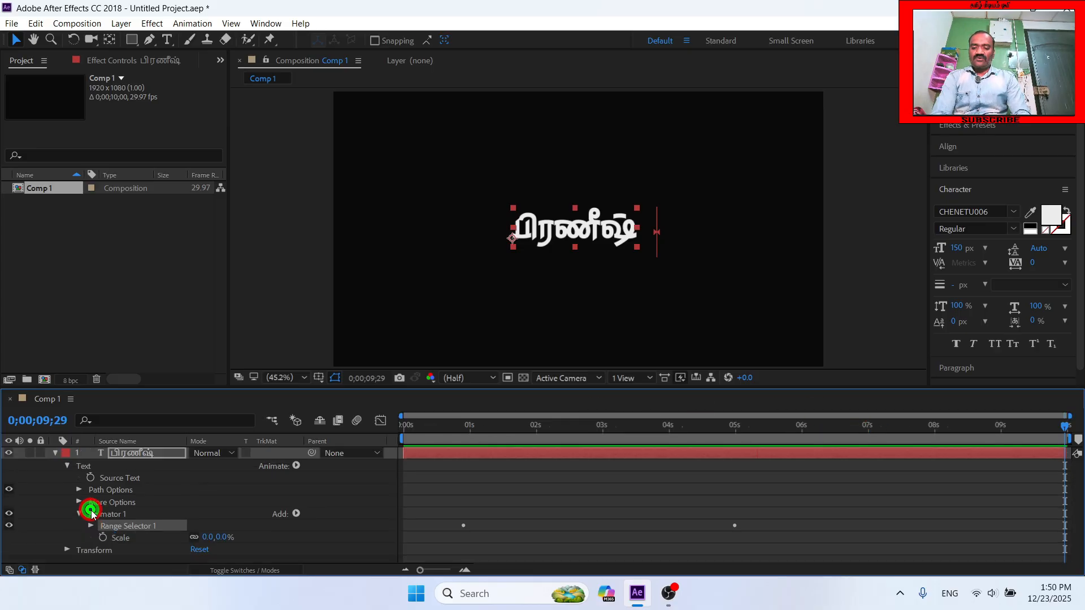
{"action": "left_click", "coordinate": [66, 467]}
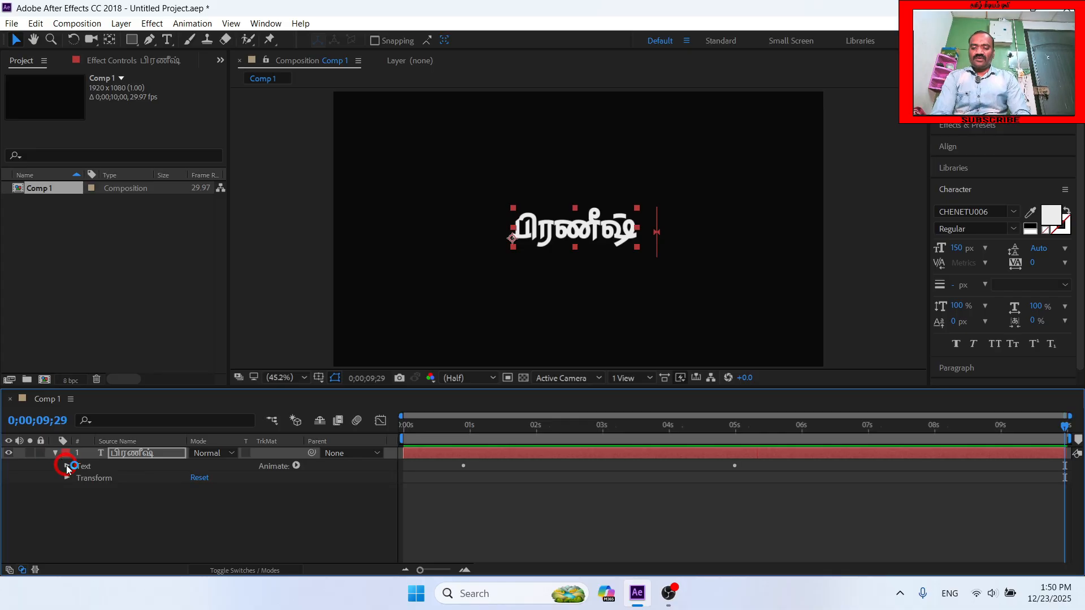
{"action": "left_click", "coordinate": [67, 479]}
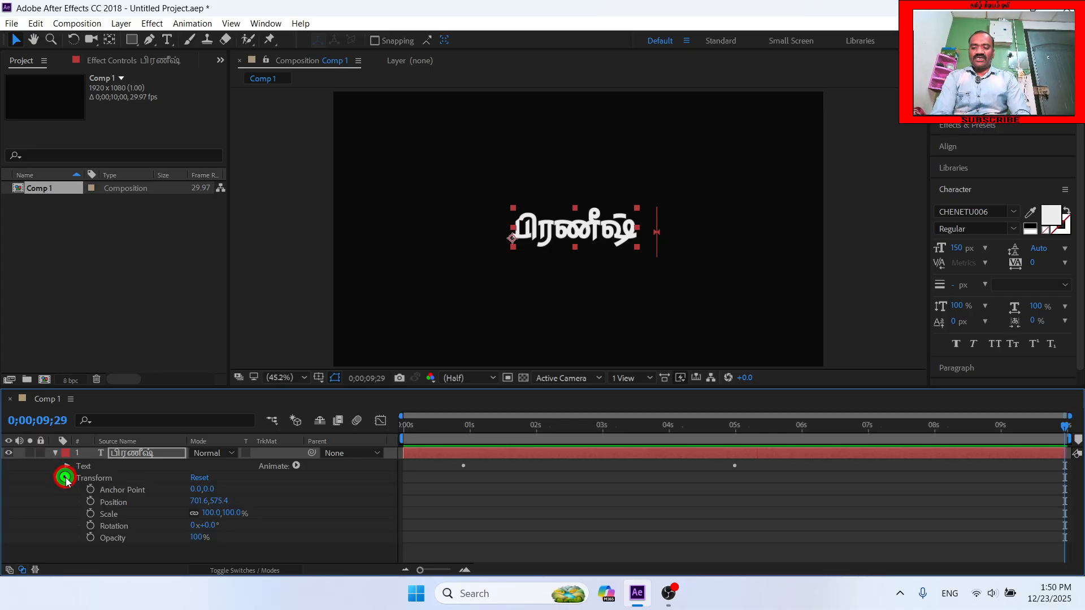
{"action": "left_click", "coordinate": [91, 537]}
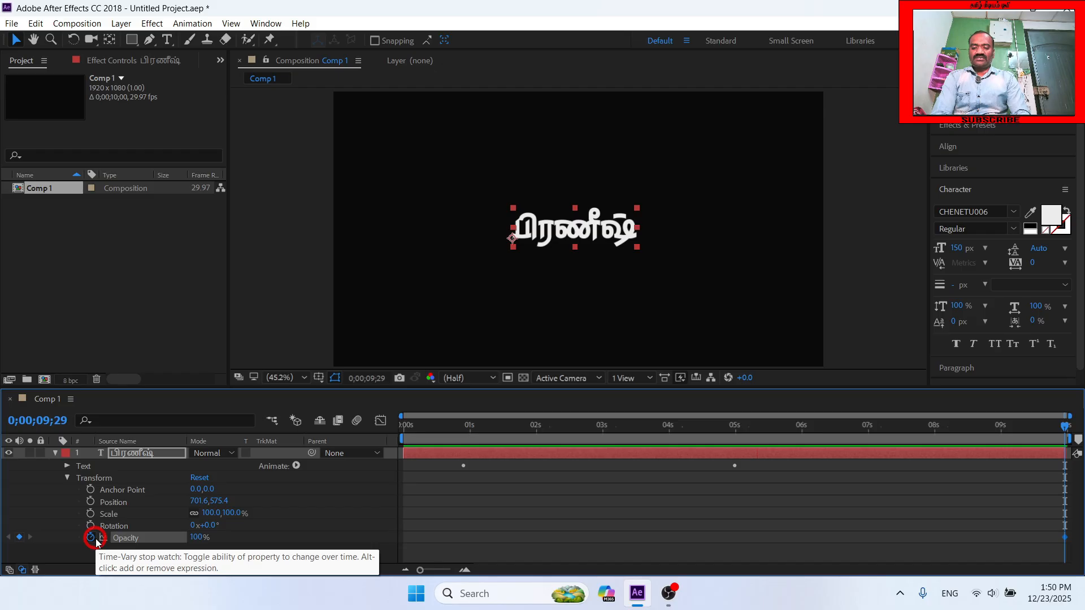
{"action": "left_click", "coordinate": [201, 537]}
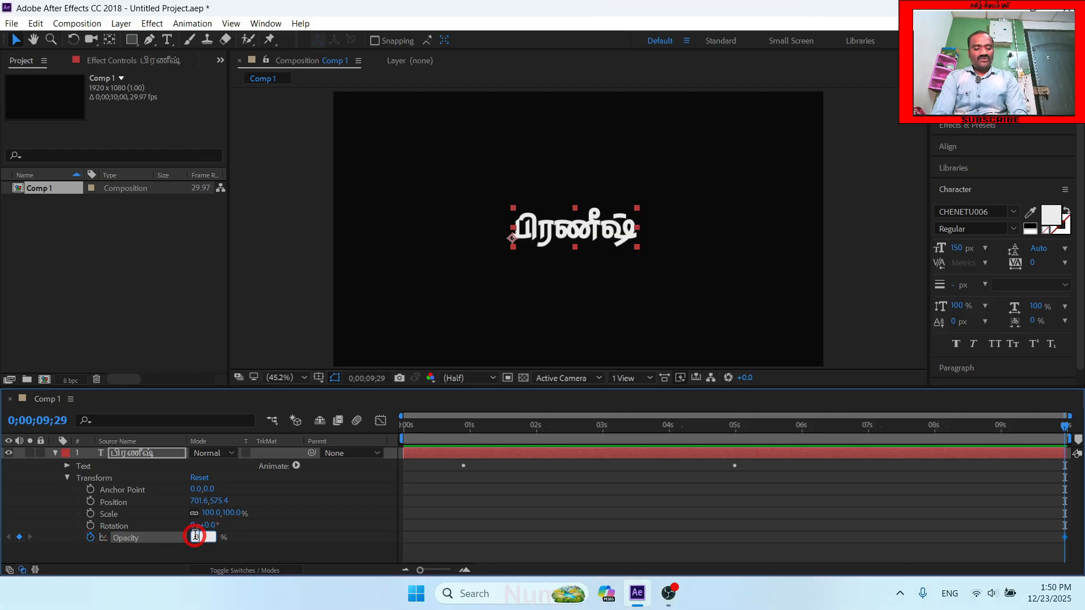
{"action": "type", "text": "0"}
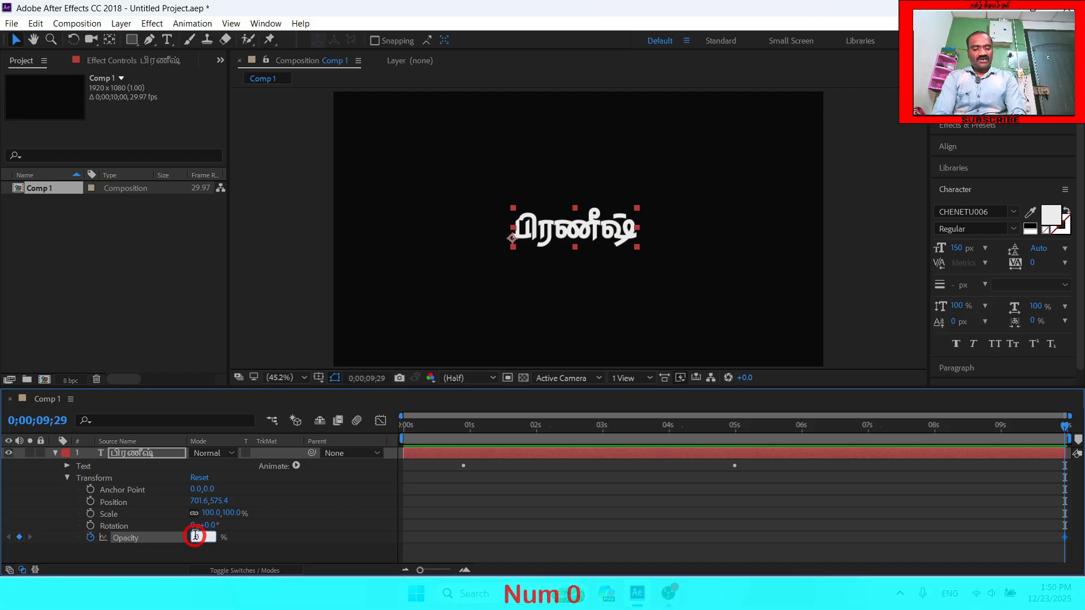
{"action": "key", "text": "Return"}
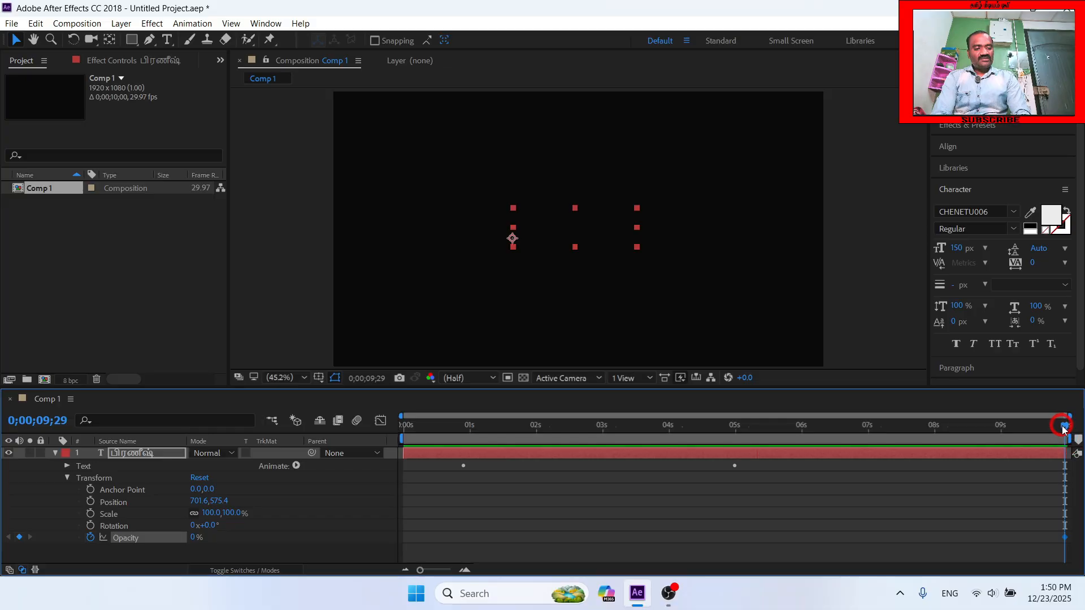
- Keyframe the text layer's Opacity at 100% at the 8-second mark
{"action": "left_click_drag", "start_coordinate": [1066, 428], "coordinate": [934, 426]}
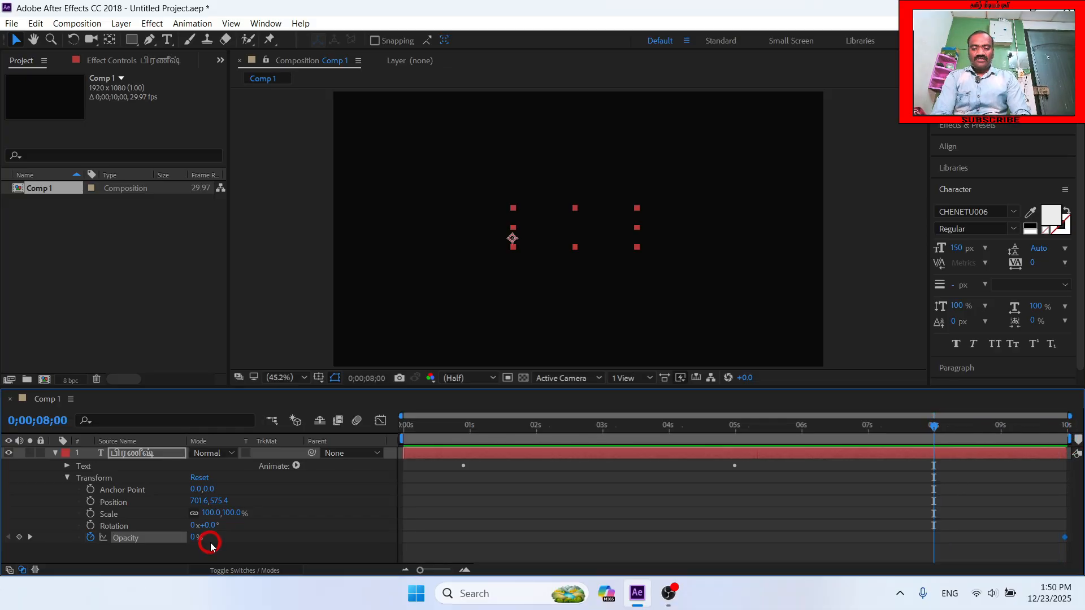
{"action": "left_click", "coordinate": [192, 538]}
{"action": "type", "text": "100"}
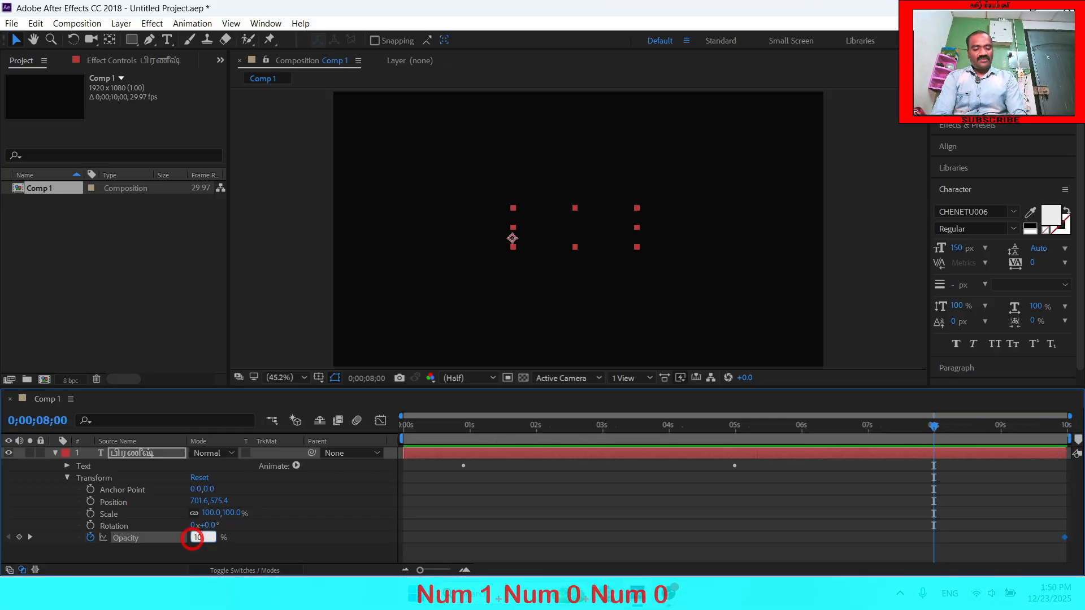
{"action": "key", "text": "Return"}
- Preview the scale-in and fade-out animation from the beginning of the composition
{"action": "left_click_drag", "start_coordinate": [933, 426], "coordinate": [332, 464]}
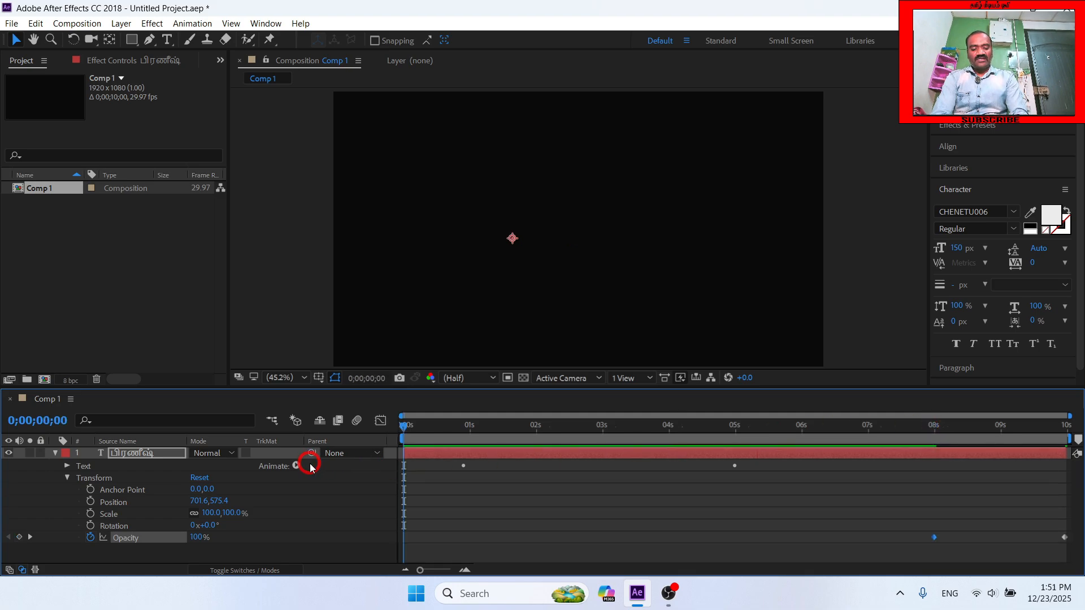
{"action": "key", "text": "space"}
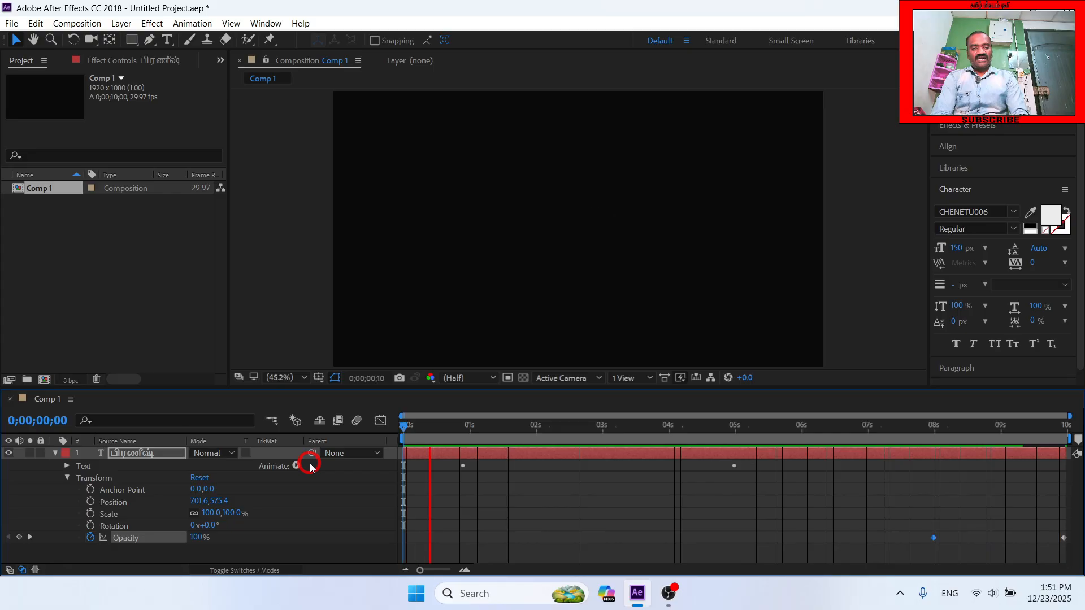
{"action": "key", "text": "space"}
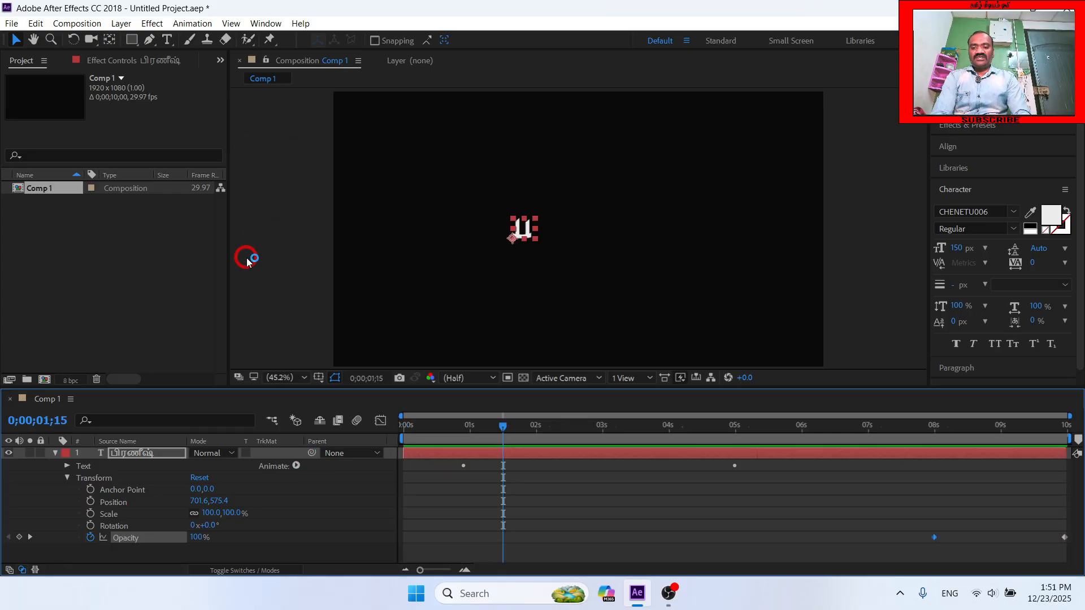
- Delete the scale-animated text layer and replace it with a fresh, unanimated layer of the same text
{"action": "key", "text": "u"}
{"action": "double_click", "coordinate": [146, 455]}
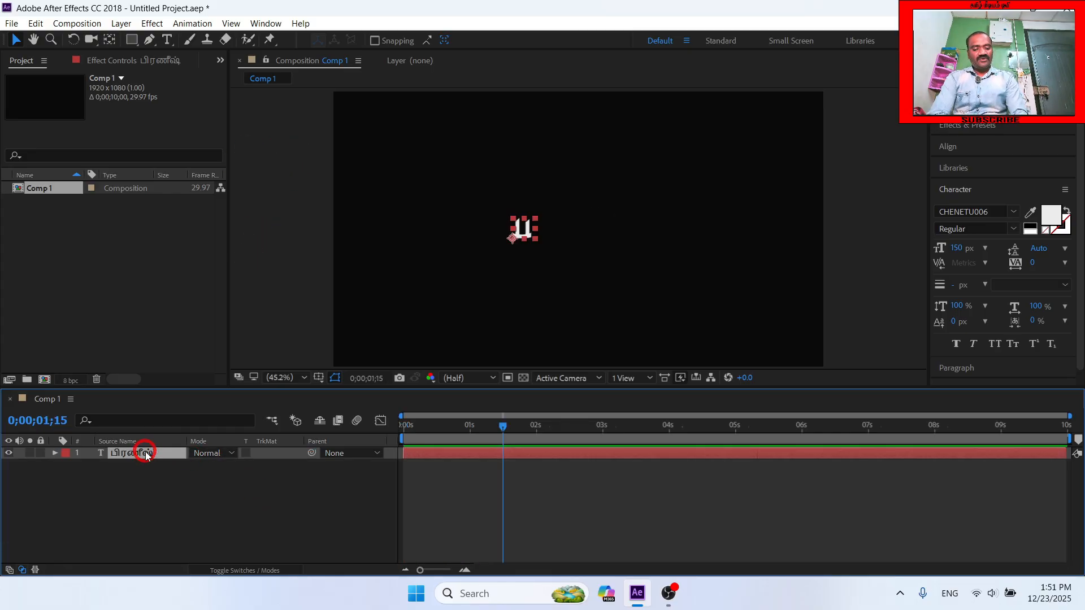
{"action": "key", "text": "Delete"}
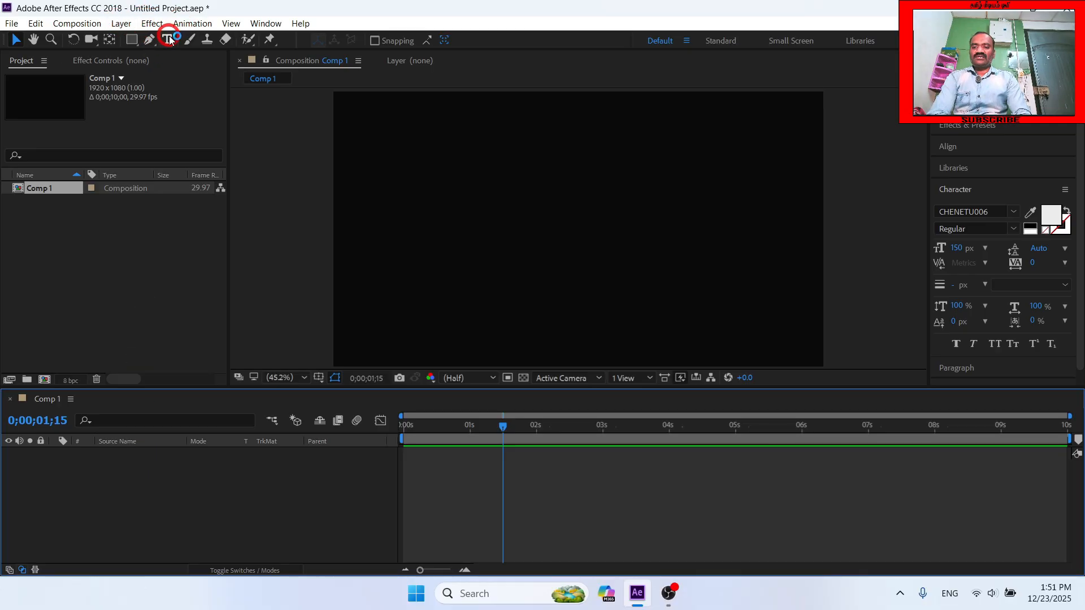
{"action": "key", "text": "ctrl+z"}
{"action": "left_click", "coordinate": [134, 454]}
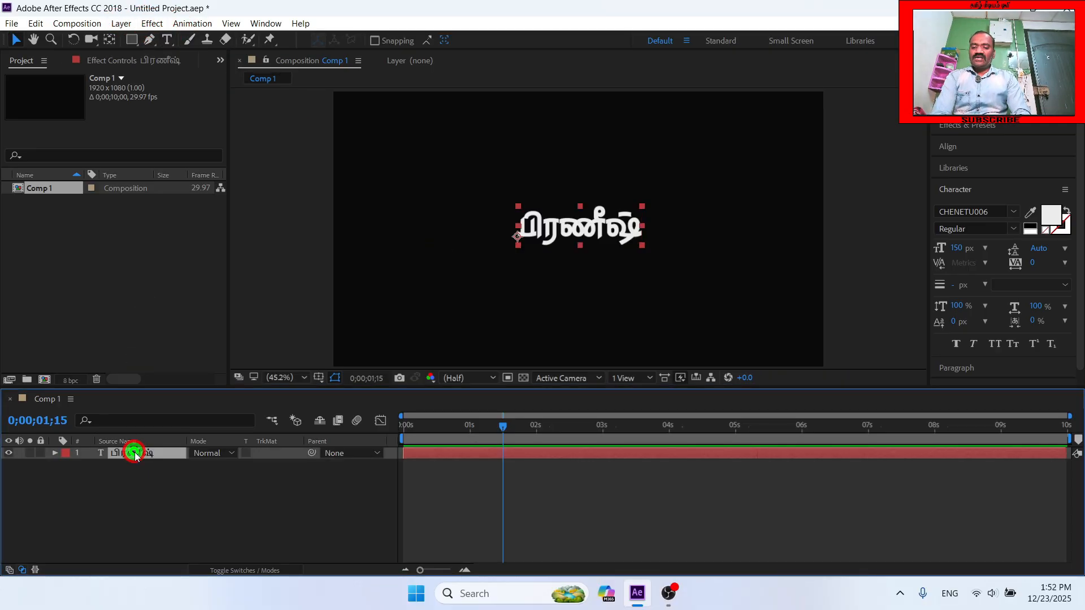
- Add a Character Offset animator to the new text layer and set its Character Offset to 100
{"action": "left_click", "coordinate": [55, 453]}
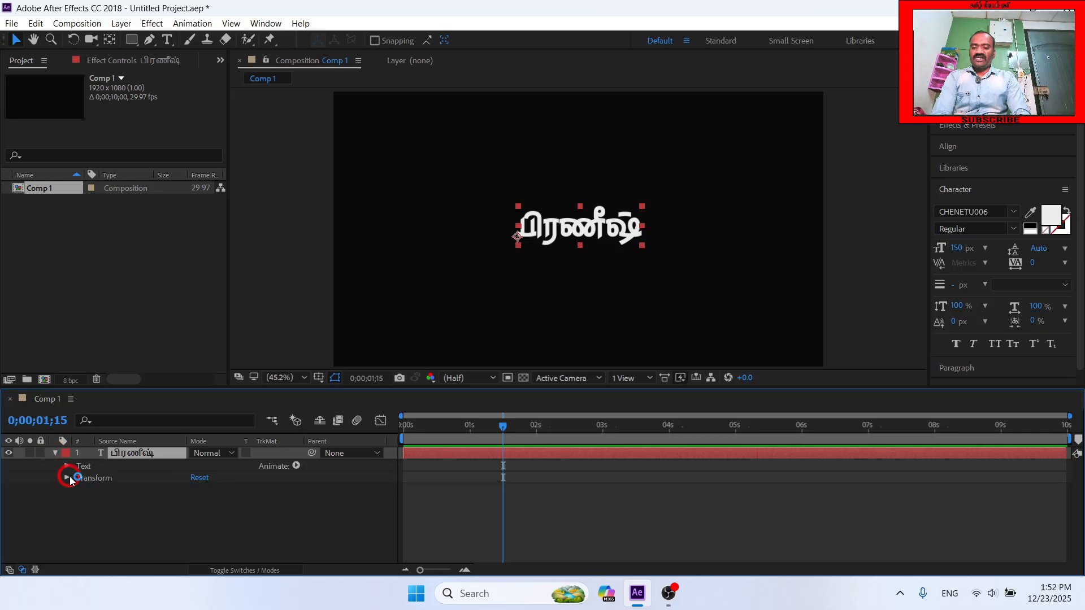
{"action": "left_click", "coordinate": [296, 466]}
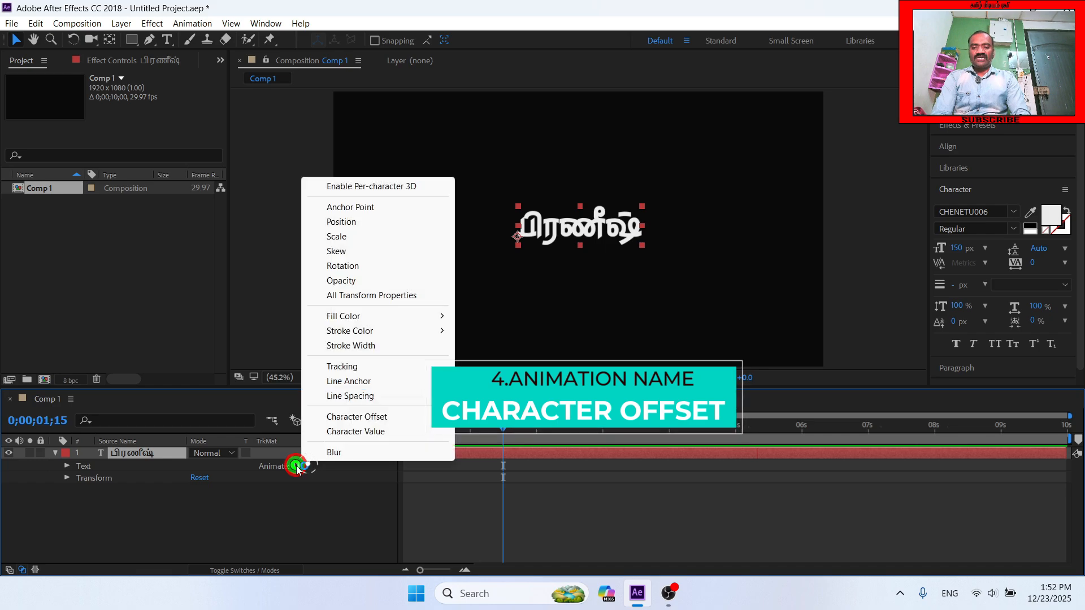
{"action": "left_click", "coordinate": [377, 417]}
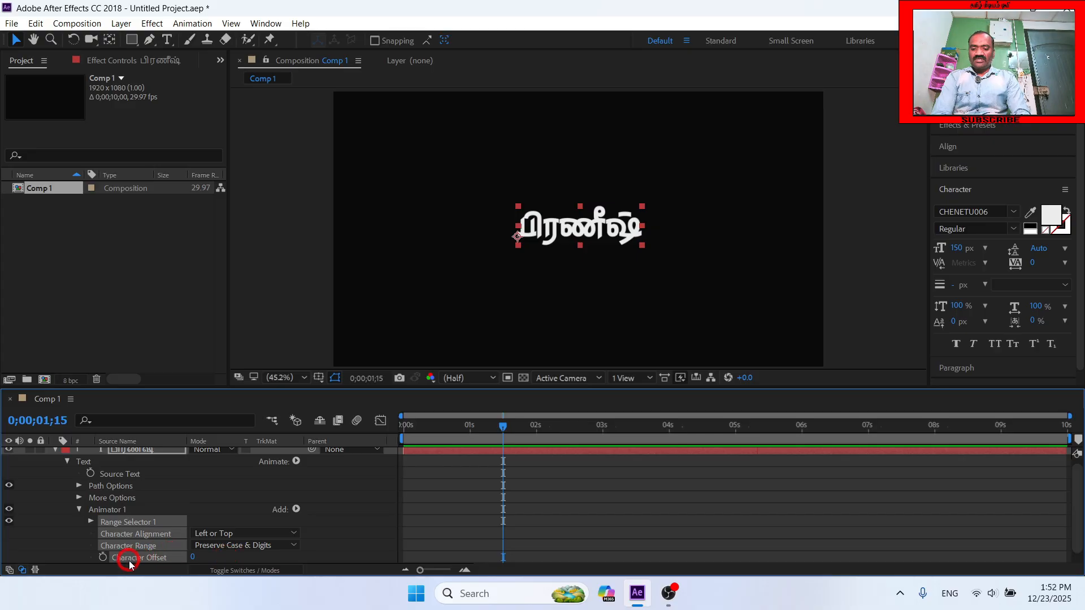
{"action": "scroll", "coordinate": [164, 551], "scroll_direction": "down", "scroll_amount": 1}
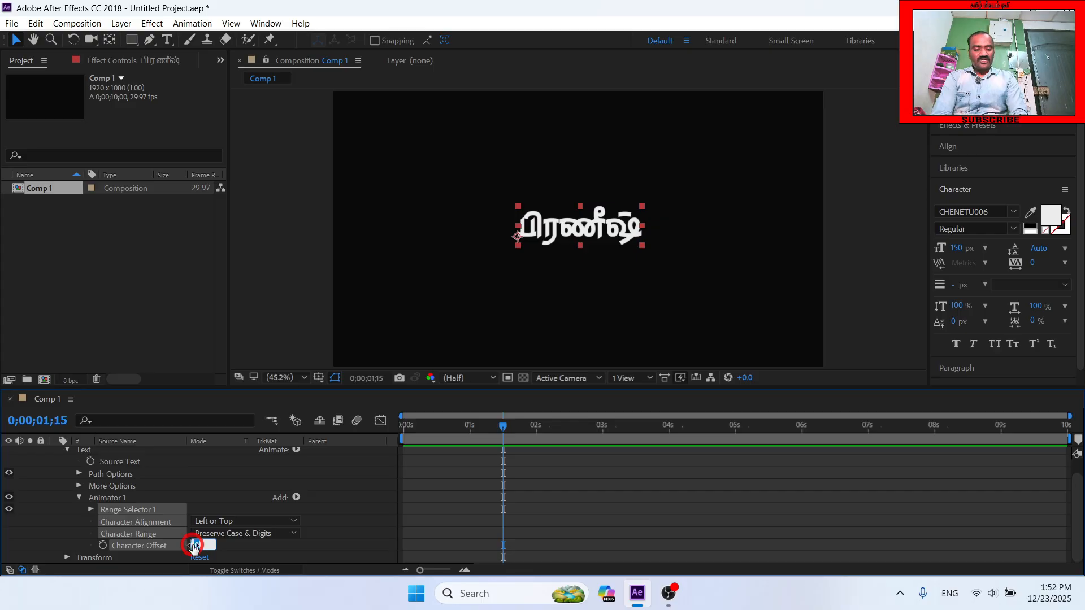
{"action": "type", "text": "100"}
{"action": "key", "text": "Return"}
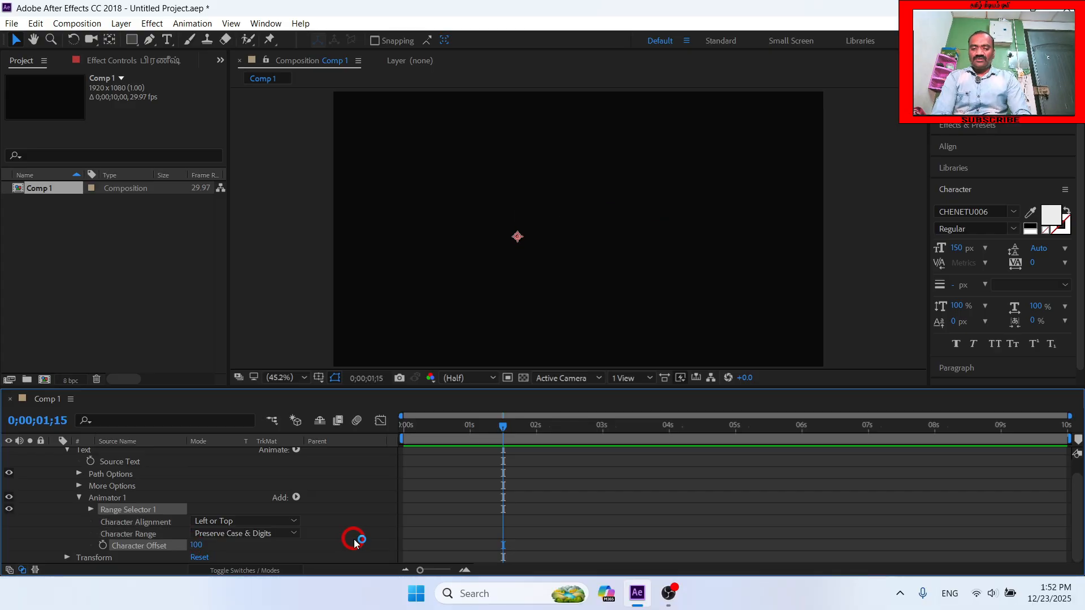
- Keyframe the Character Offset animator's Range Selector Start at 0% at 0;00;01;15
{"action": "left_click", "coordinate": [91, 509]}
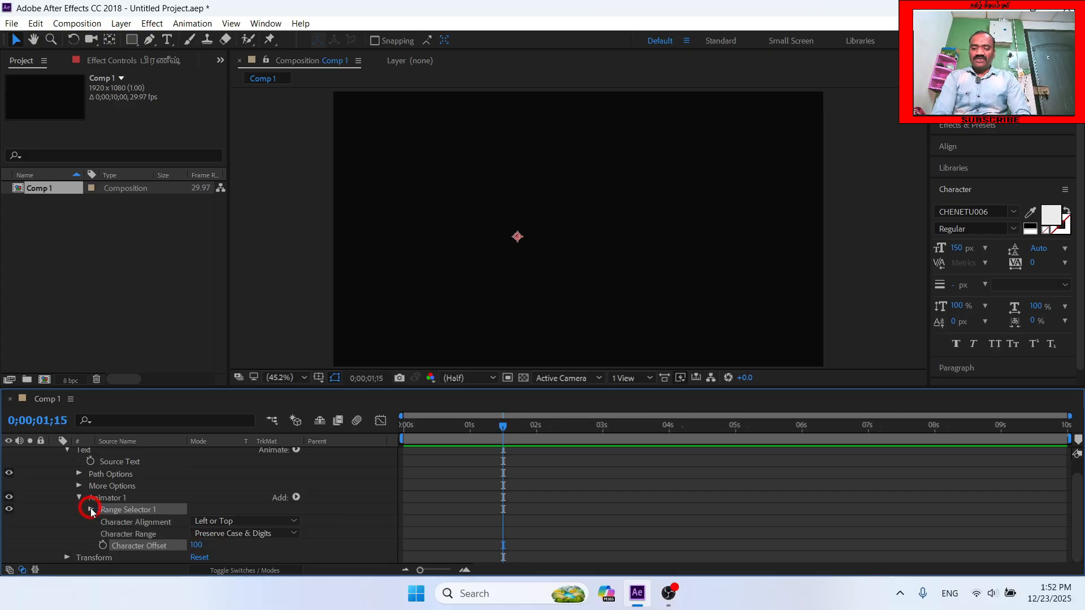
{"action": "left_click", "coordinate": [91, 509]}
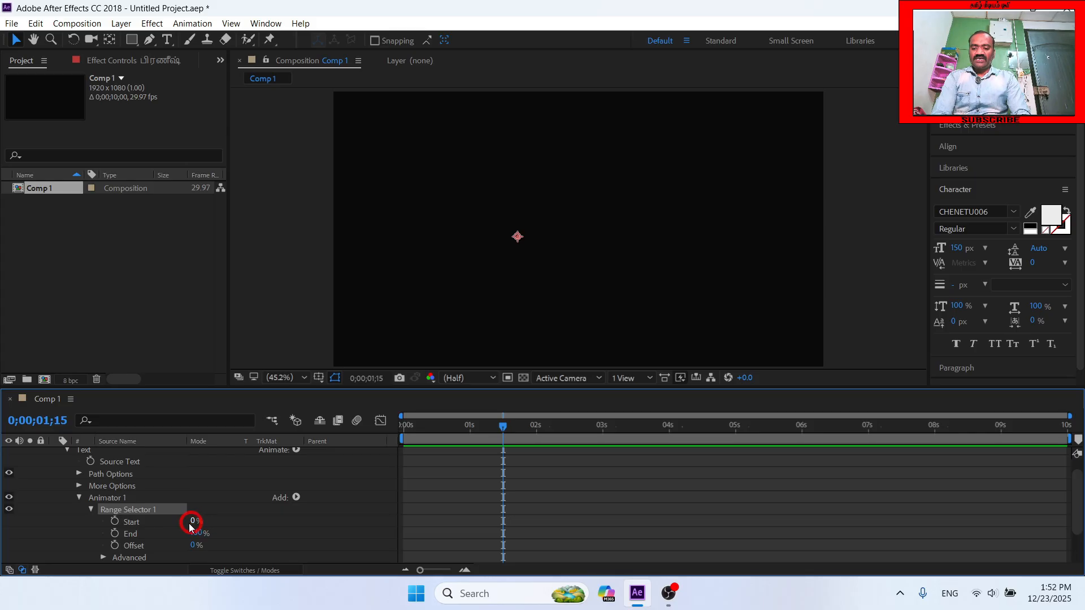
{"action": "left_click", "coordinate": [115, 523]}
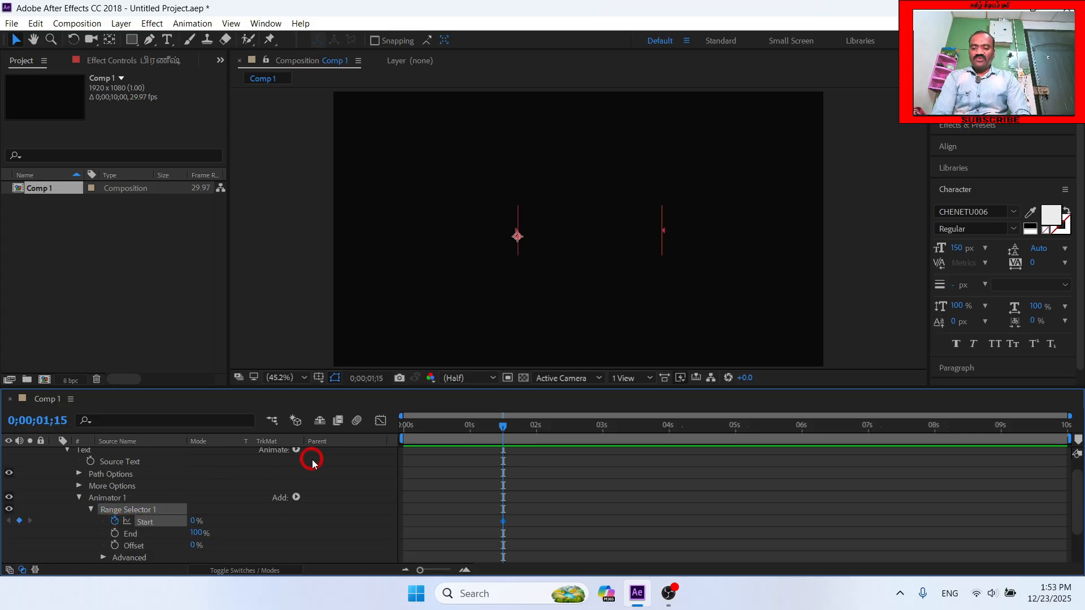
- Try to keyframe the Range Selector's Start at 0% on the composition's first frame
{"action": "left_click_drag", "start_coordinate": [509, 419], "coordinate": [403, 422]}
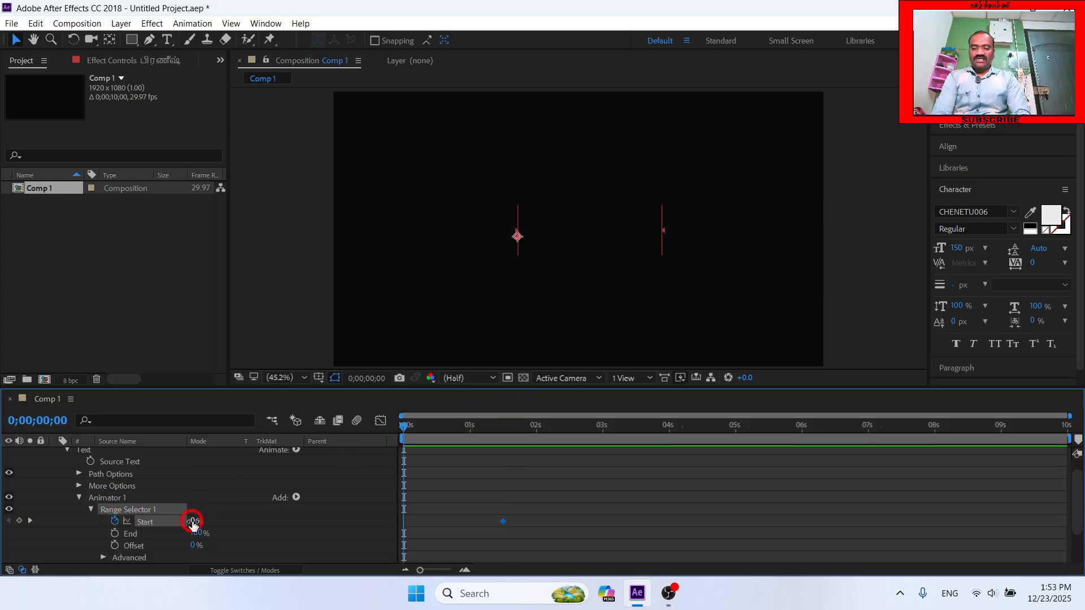
{"action": "left_click", "coordinate": [193, 521]}
{"action": "type", "text": "0"}
{"action": "key", "text": "Return"}
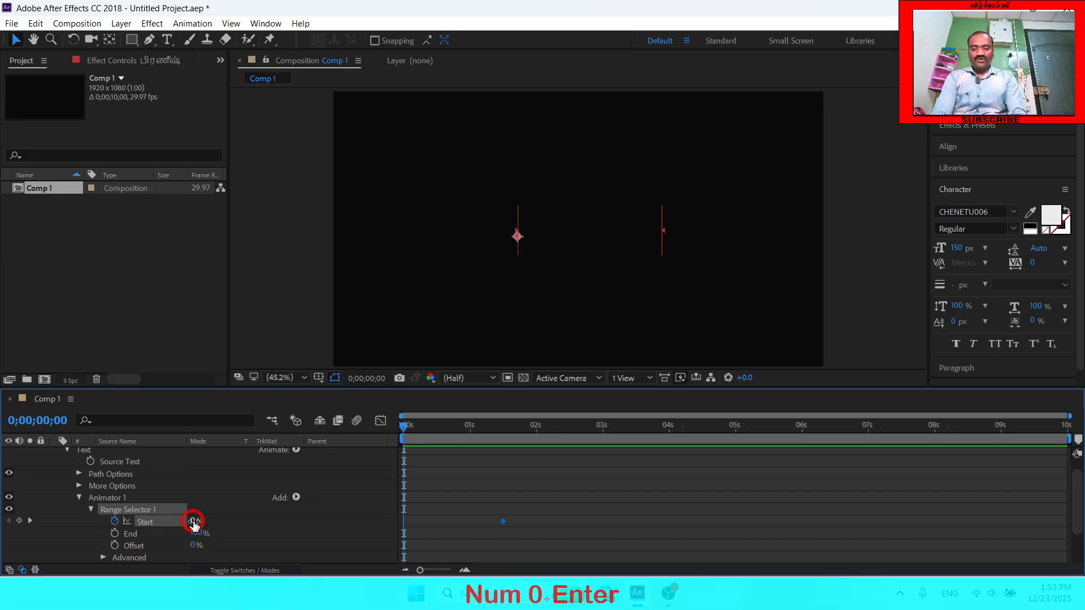
- Keyframe the Range Selector's Start at 100% at the 6-second mark
{"action": "left_click", "coordinate": [805, 439]}
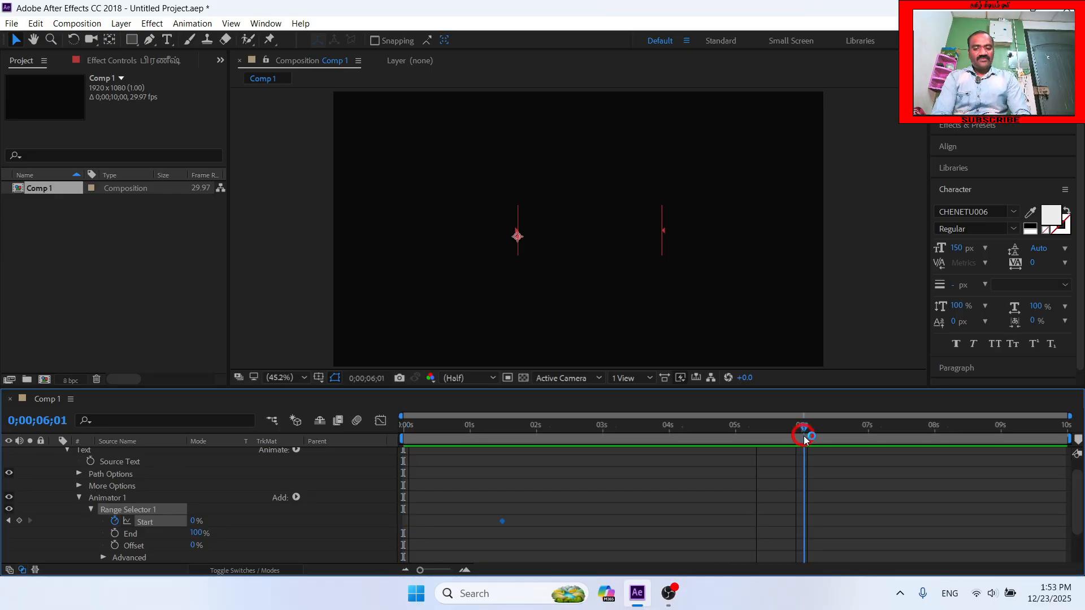
{"action": "left_click", "coordinate": [192, 521]}
{"action": "type", "text": "100"}
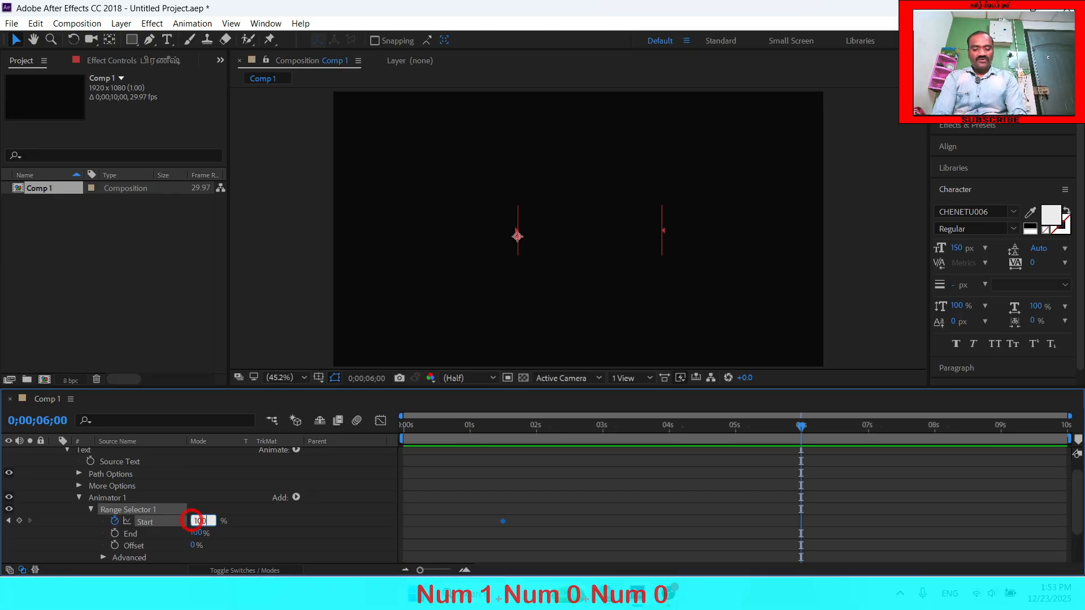
{"action": "key", "text": "Return"}
- Preview the Character Offset animation from the beginning of the composition
{"action": "key", "text": "Home"}
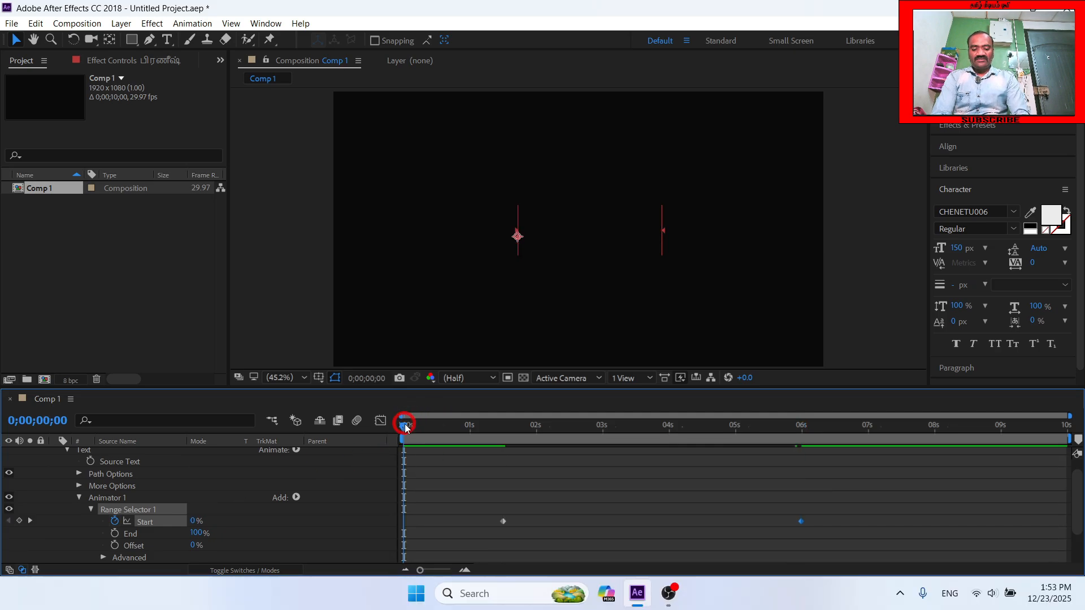
{"action": "key", "text": "space"}
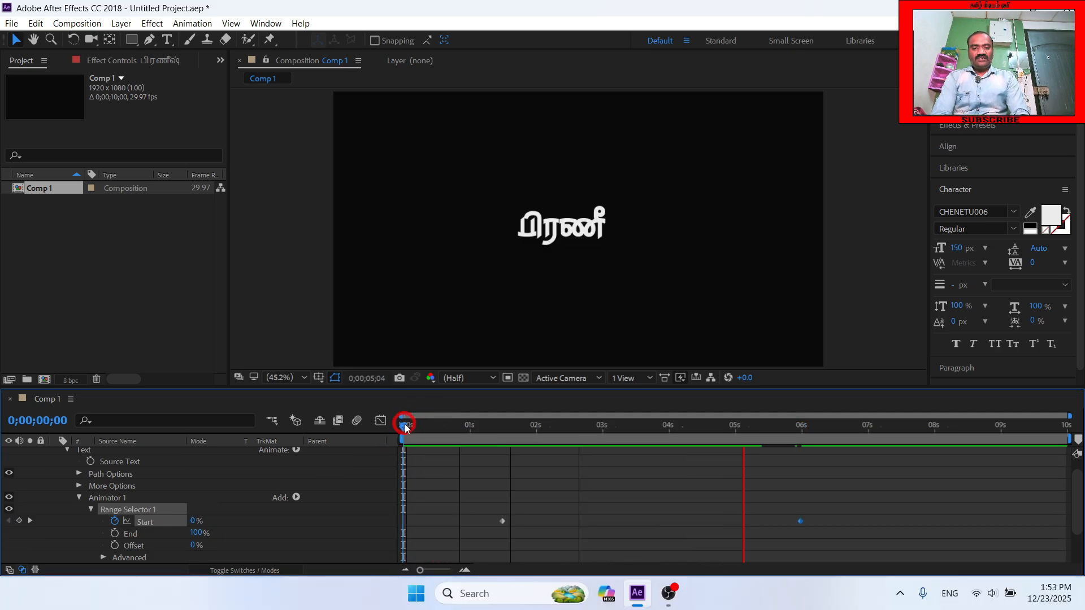
{"action": "key", "text": "space"}
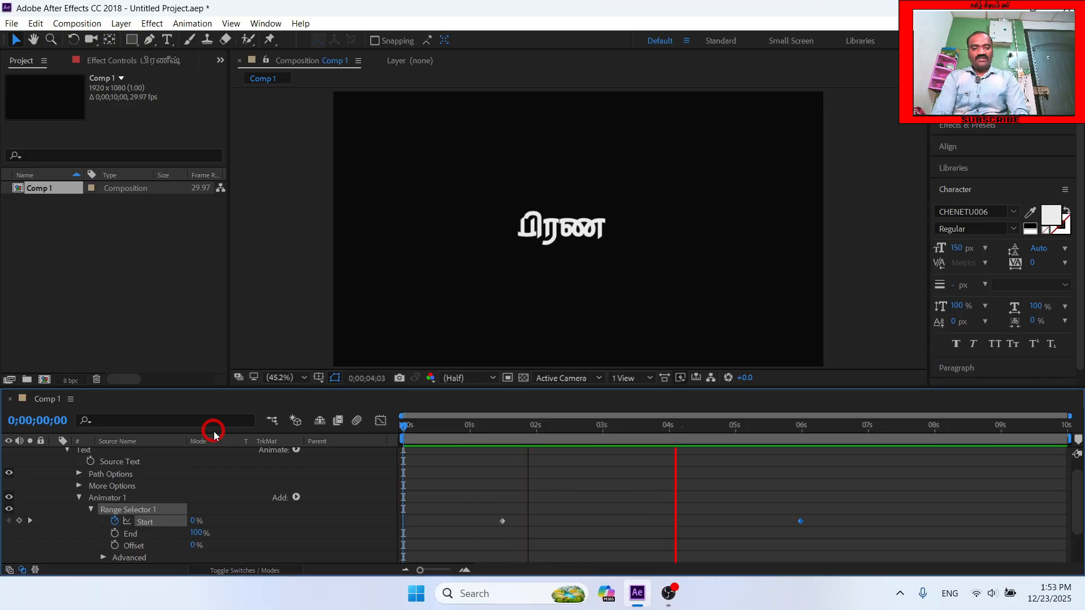
{"action": "key", "text": "space"}
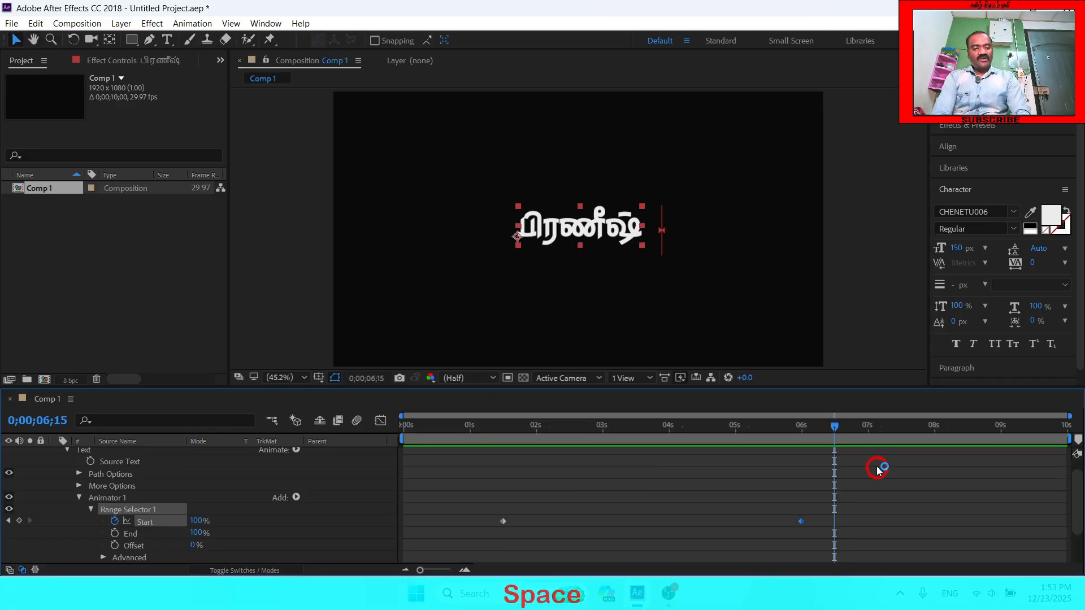
{"action": "left_click_drag", "start_coordinate": [828, 426], "coordinate": [396, 429]}
{"action": "key", "text": "space"}
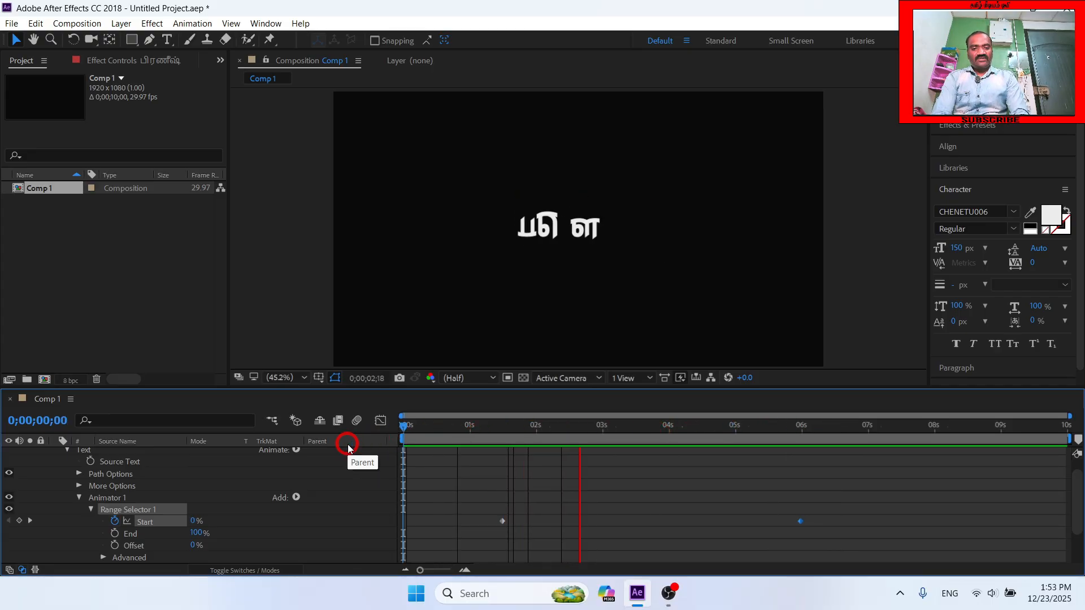
{"action": "key", "text": "space"}
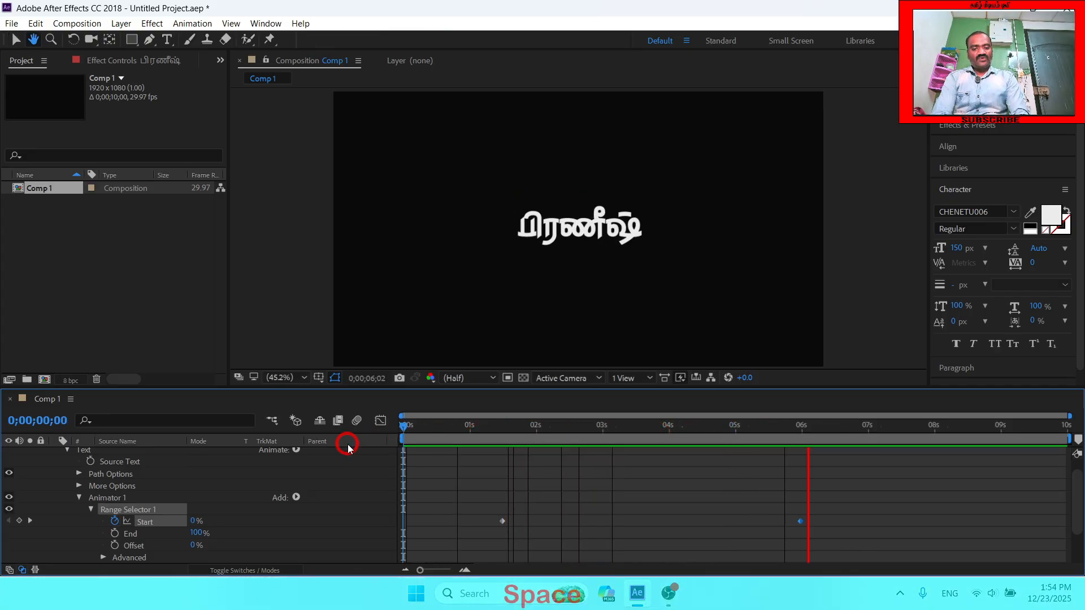
- Keyframe the text layer's Transform Opacity at 0% on the composition's last frame, 0;00;09;29
{"action": "left_click_drag", "start_coordinate": [813, 426], "coordinate": [1080, 431]}
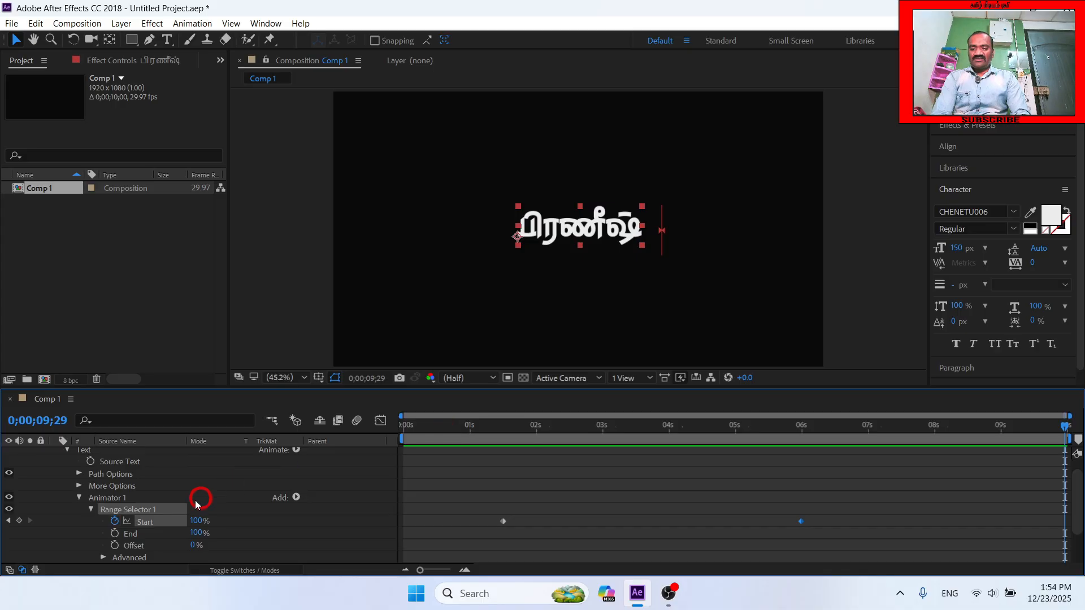
{"action": "left_click", "coordinate": [91, 510]}
{"action": "left_click", "coordinate": [67, 450]}
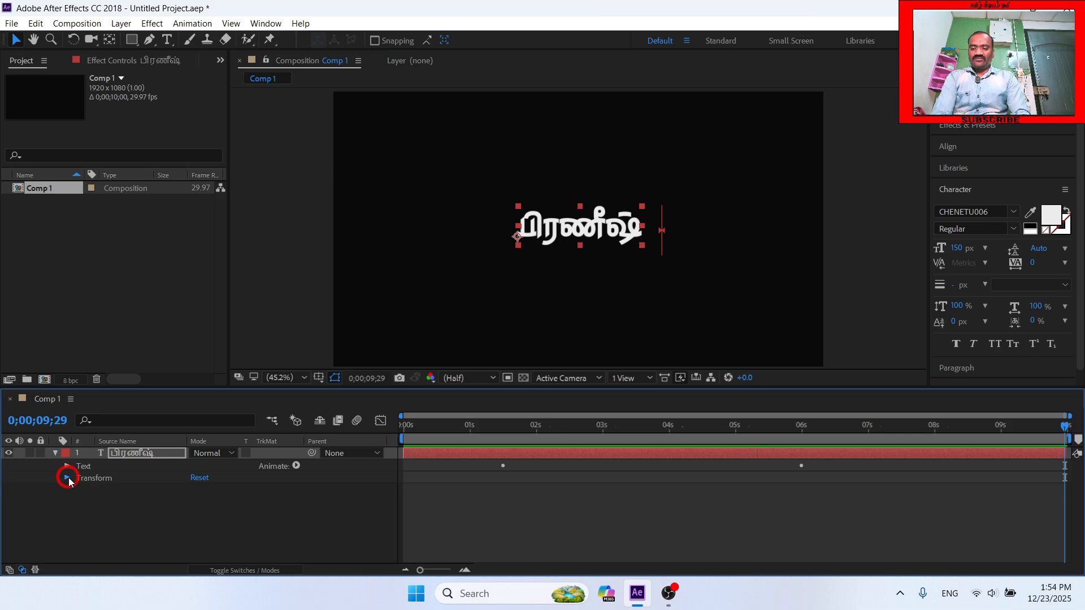
{"action": "left_click", "coordinate": [67, 478]}
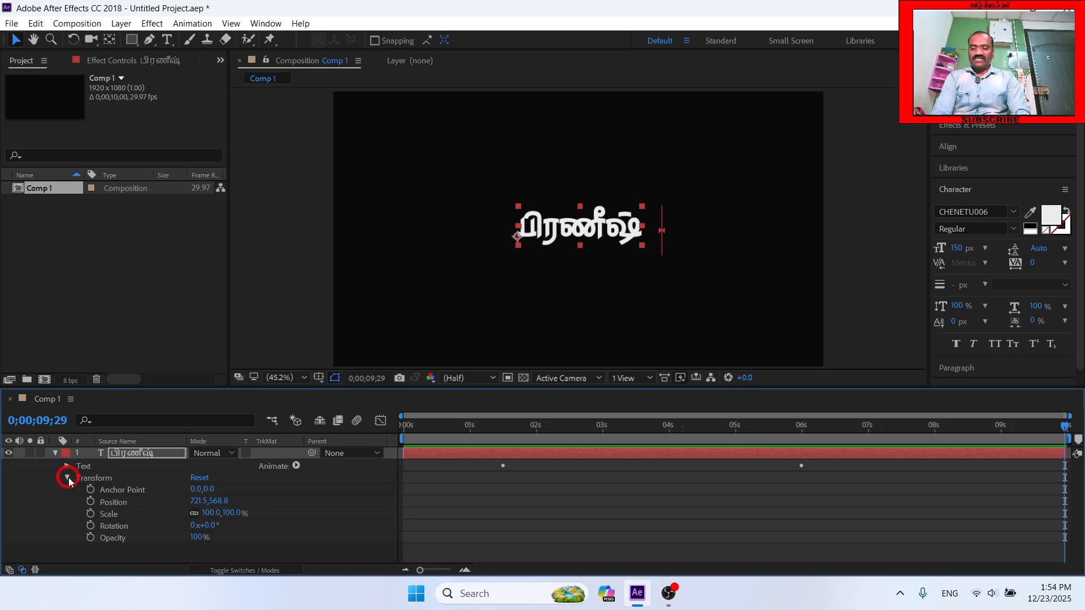
{"action": "left_click", "coordinate": [90, 537]}
{"action": "left_click", "coordinate": [198, 537]}
{"action": "type", "text": "0"}
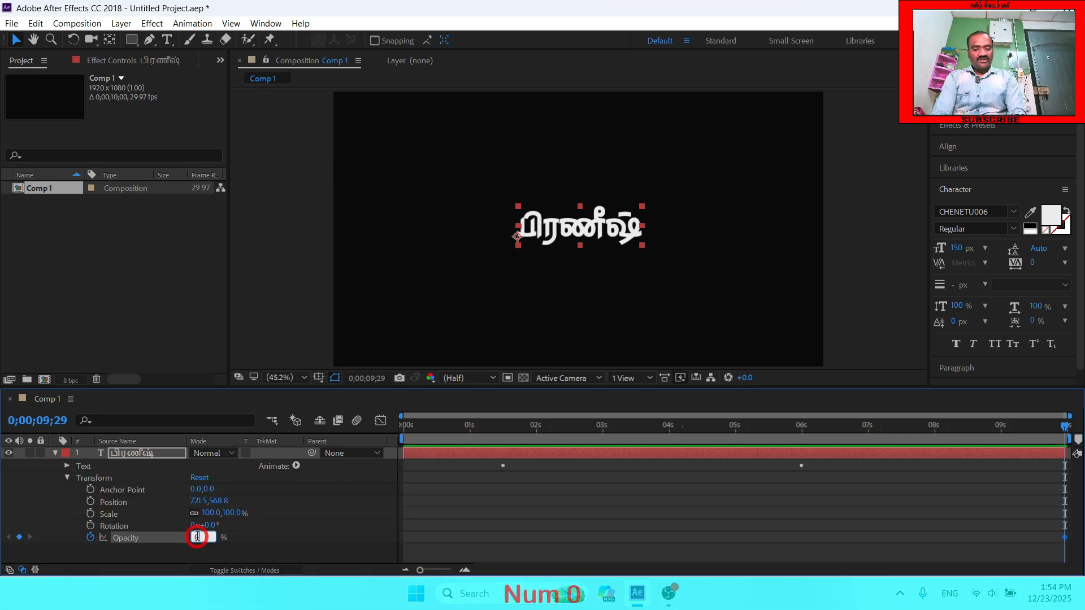
{"action": "key", "text": "Return"}
- Keyframe the text layer's Opacity at 100% at the 8-second mark
{"action": "left_click", "coordinate": [915, 462]}
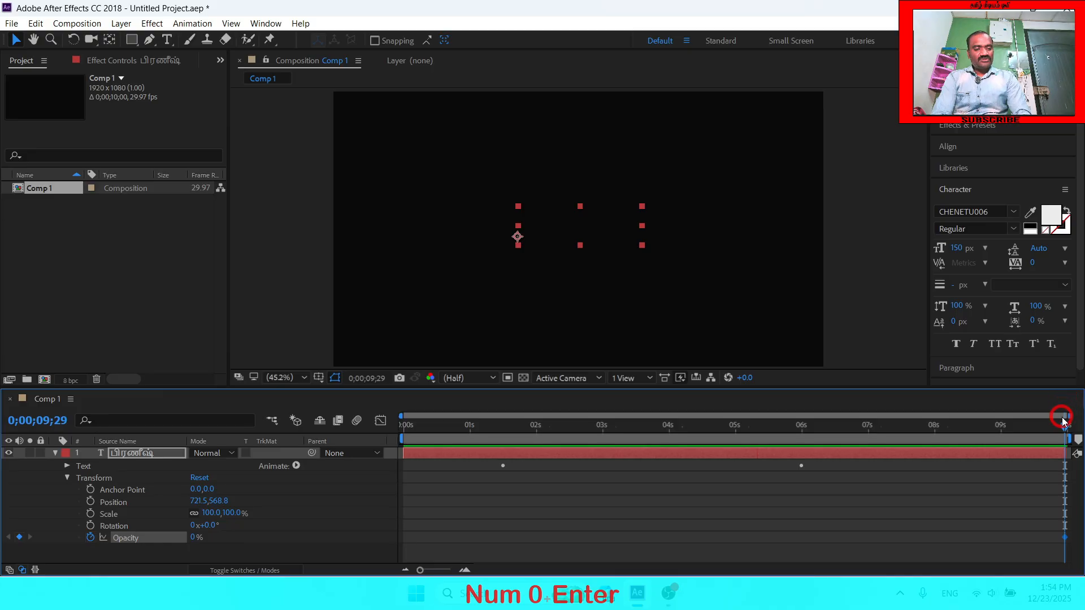
{"action": "left_click_drag", "start_coordinate": [1065, 425], "coordinate": [935, 439]}
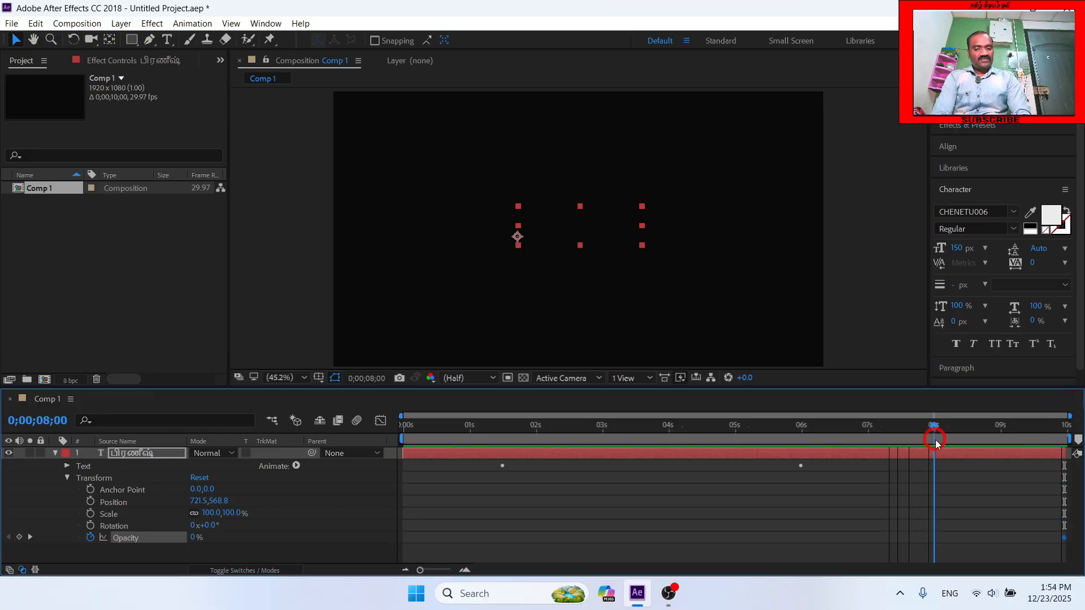
{"action": "left_click", "coordinate": [192, 537]}
{"action": "type", "text": "100"}
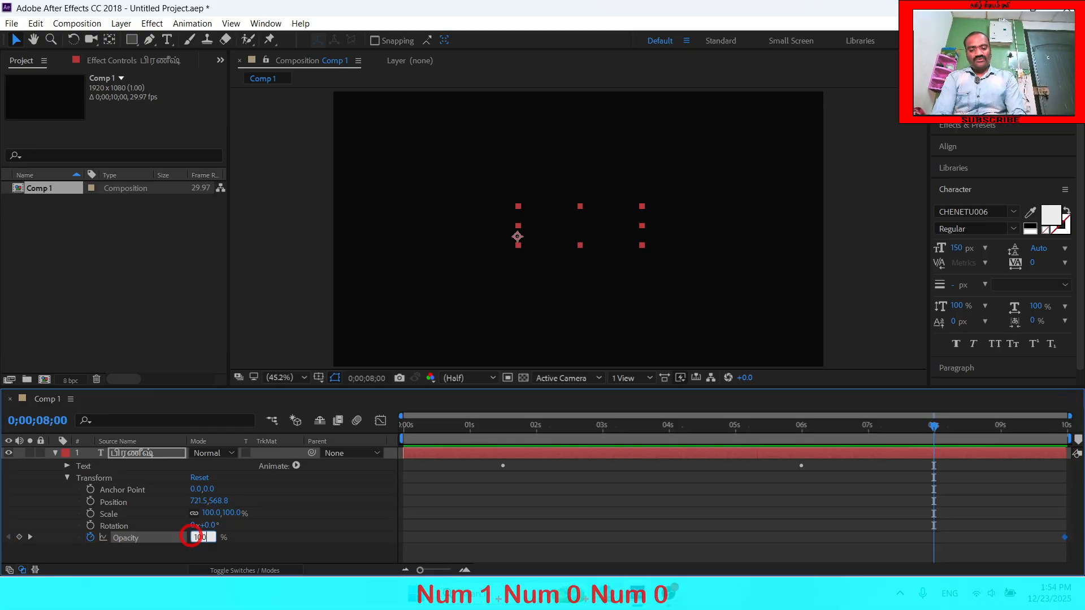
{"action": "key", "text": "Return"}
- Preview the Character Offset animation with its fade-out from the first frame, and collapse the layer's properties
{"action": "left_click", "coordinate": [406, 426]}
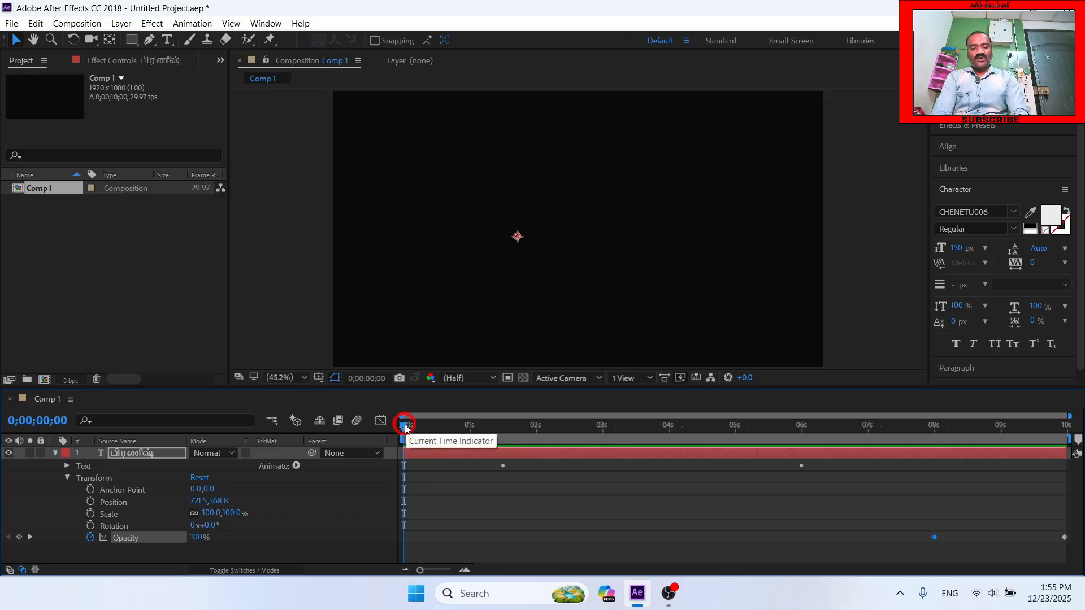
{"action": "key", "text": "space"}
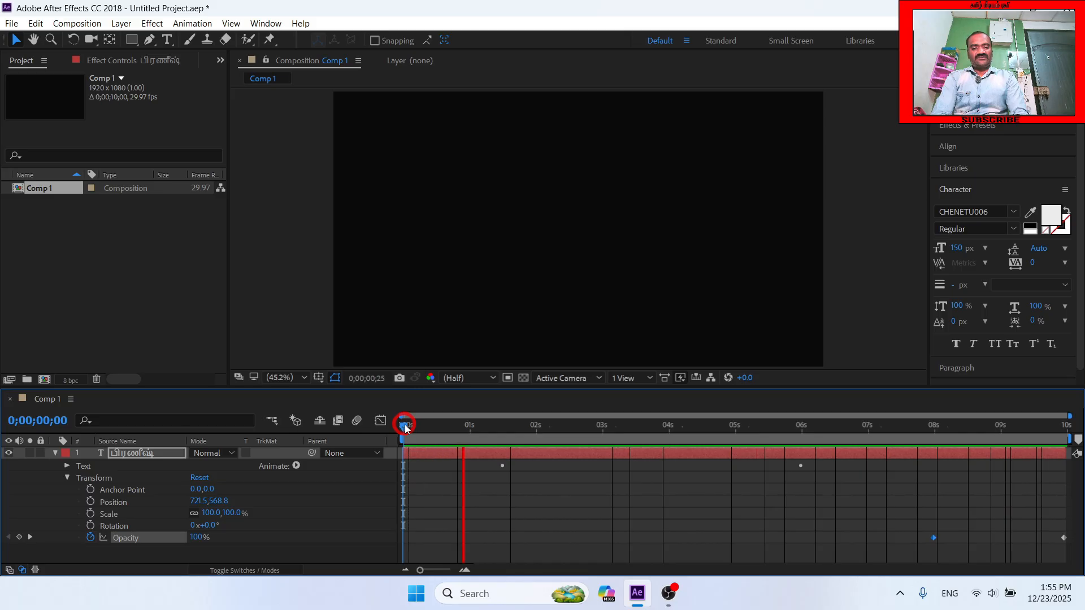
{"action": "left_click", "coordinate": [66, 466]}
{"action": "left_click", "coordinate": [67, 466]}
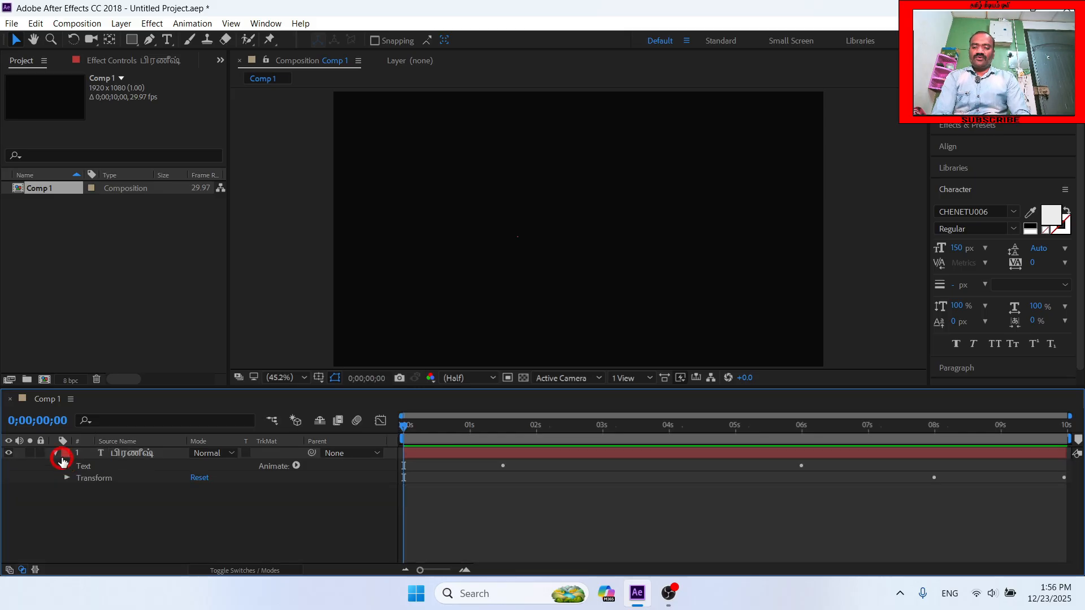
{"action": "left_click", "coordinate": [56, 454]}
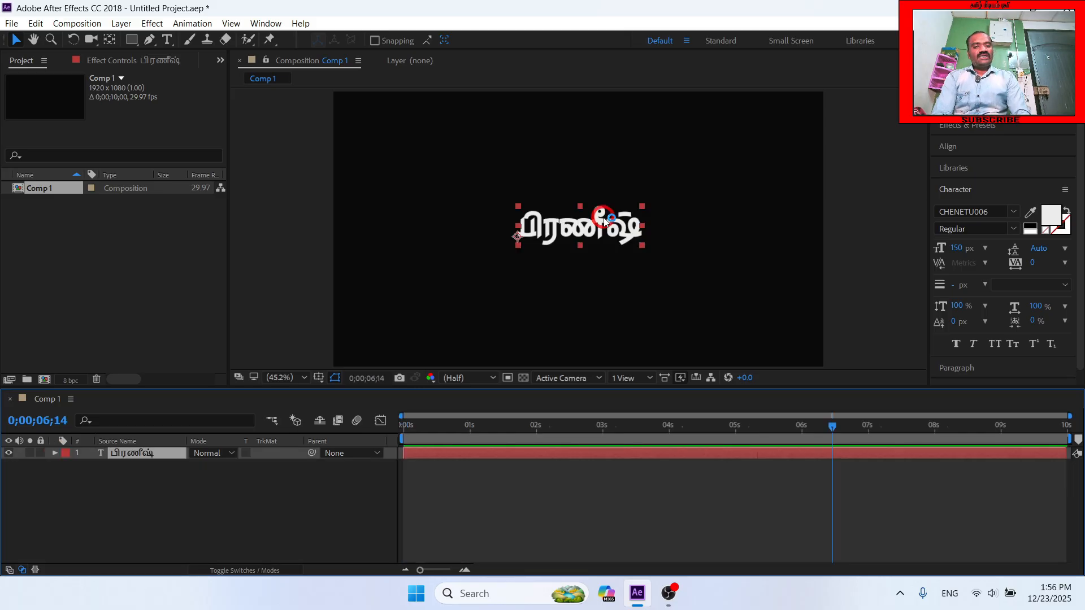
- Select all the text in the composition and change its fill color to yellow
{"action": "double_click", "coordinate": [603, 217]}
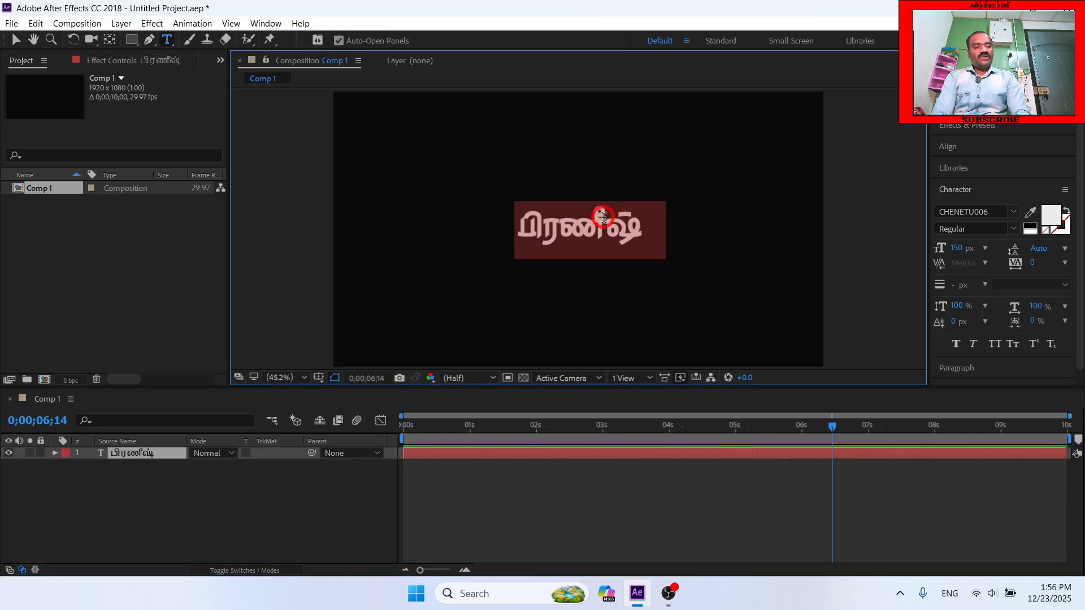
{"action": "left_click", "coordinate": [1052, 216]}
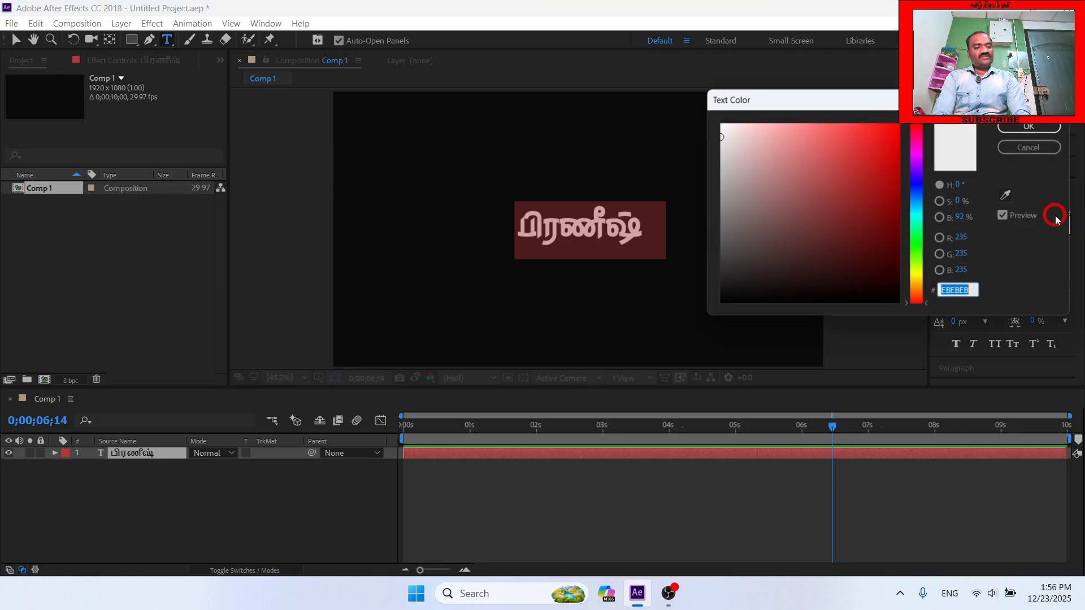
{"action": "left_click", "coordinate": [1020, 130]}
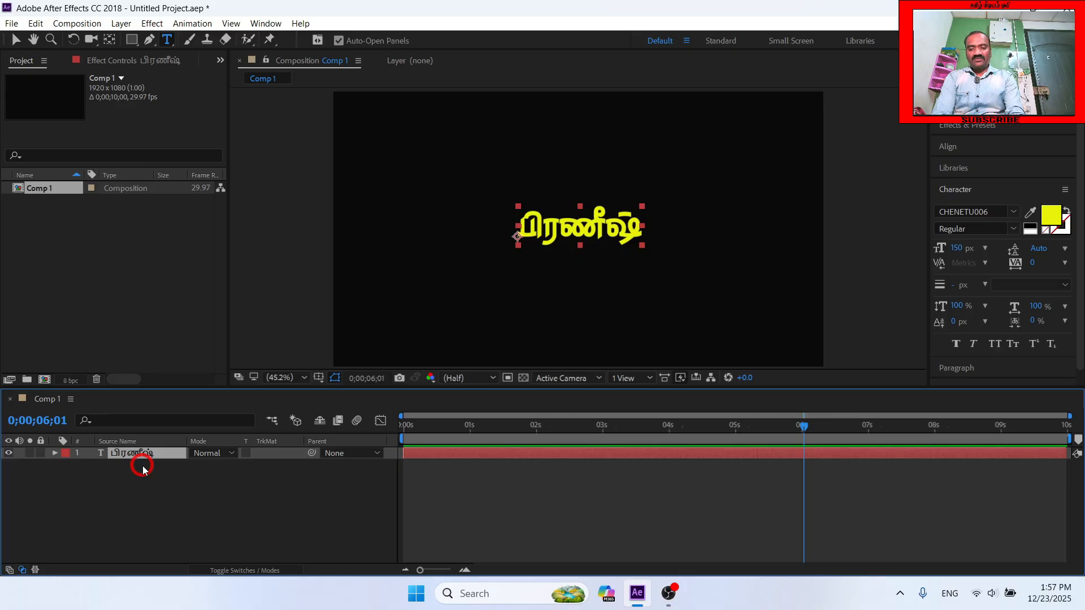
- Delete the animated text layer and place the same yellow text again as a fresh layer without animators
{"action": "key", "text": "Delete"}
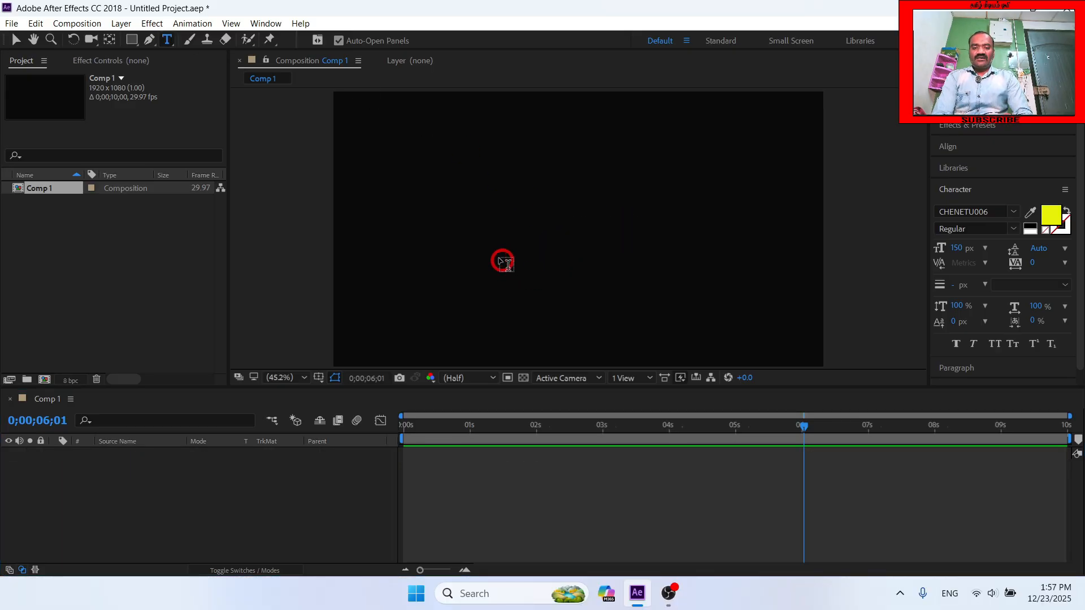
{"action": "key", "text": "ctrl+z"}
{"action": "key", "text": "v"}
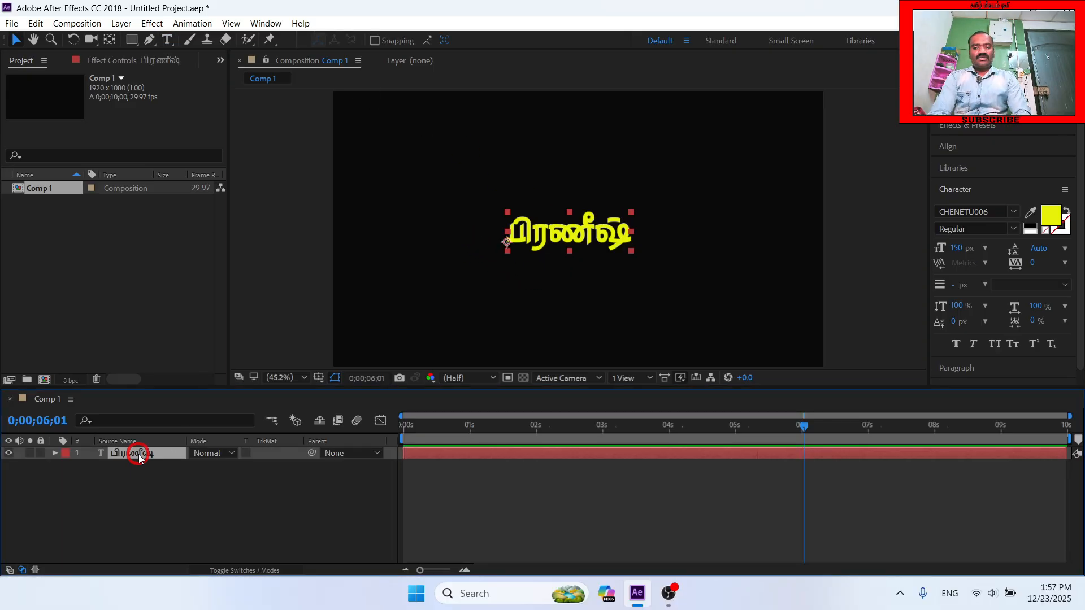
- Add a Skew animator to the new text layer
{"action": "left_click", "coordinate": [55, 454]}
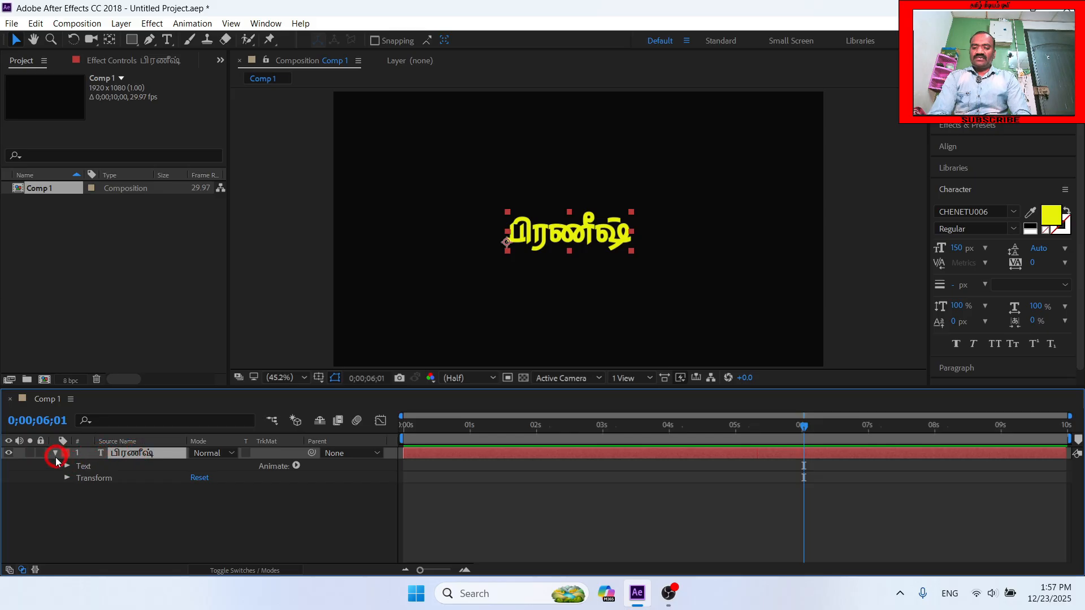
{"action": "left_click", "coordinate": [296, 466]}
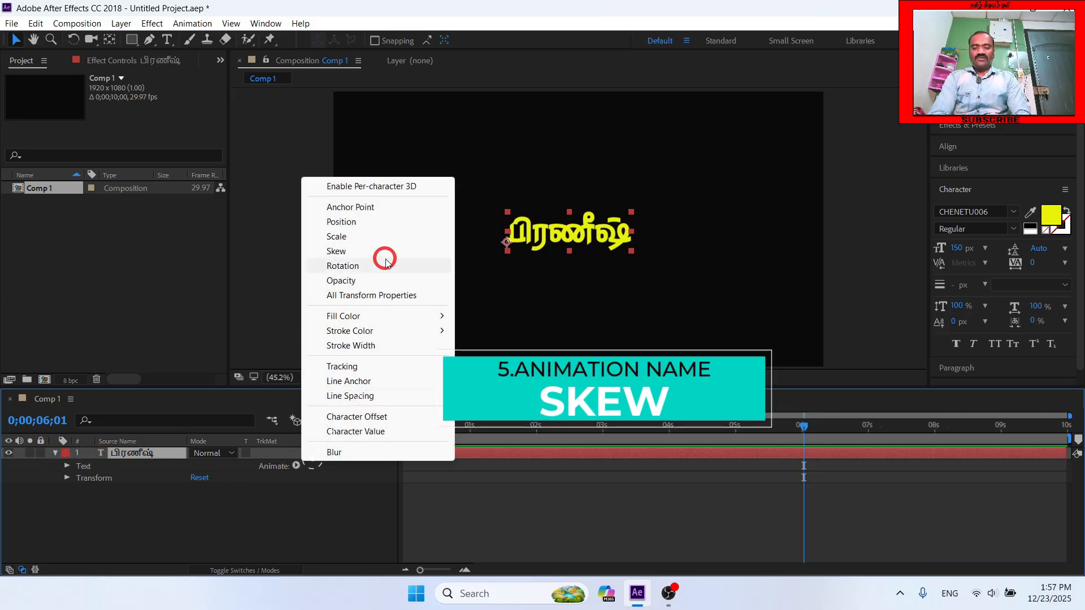
{"action": "left_click", "coordinate": [357, 252]}
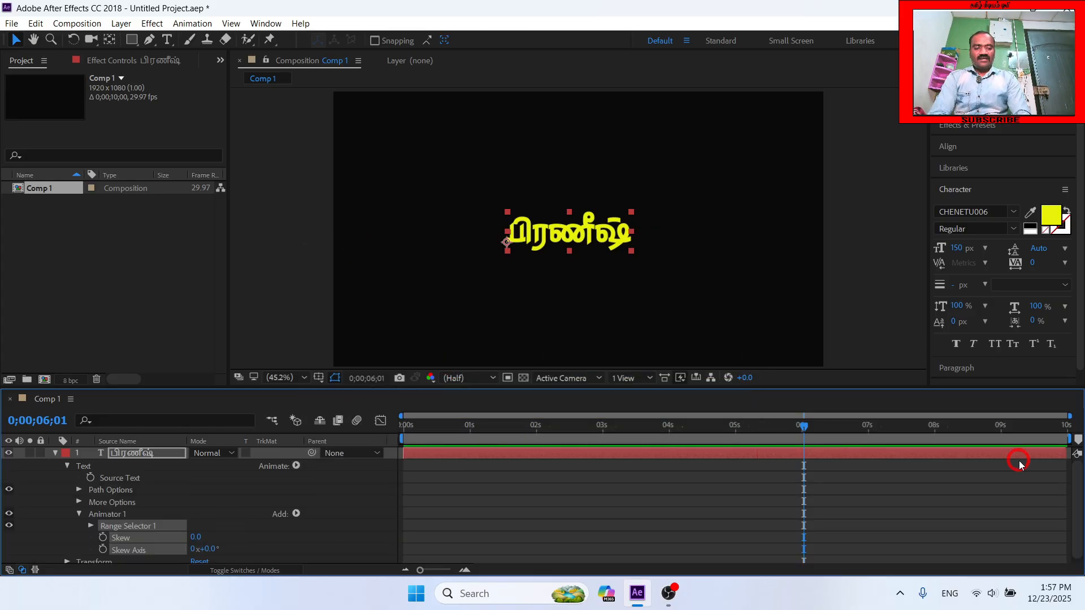
{"action": "left_click_drag", "start_coordinate": [1077, 483], "coordinate": [1077, 509]}
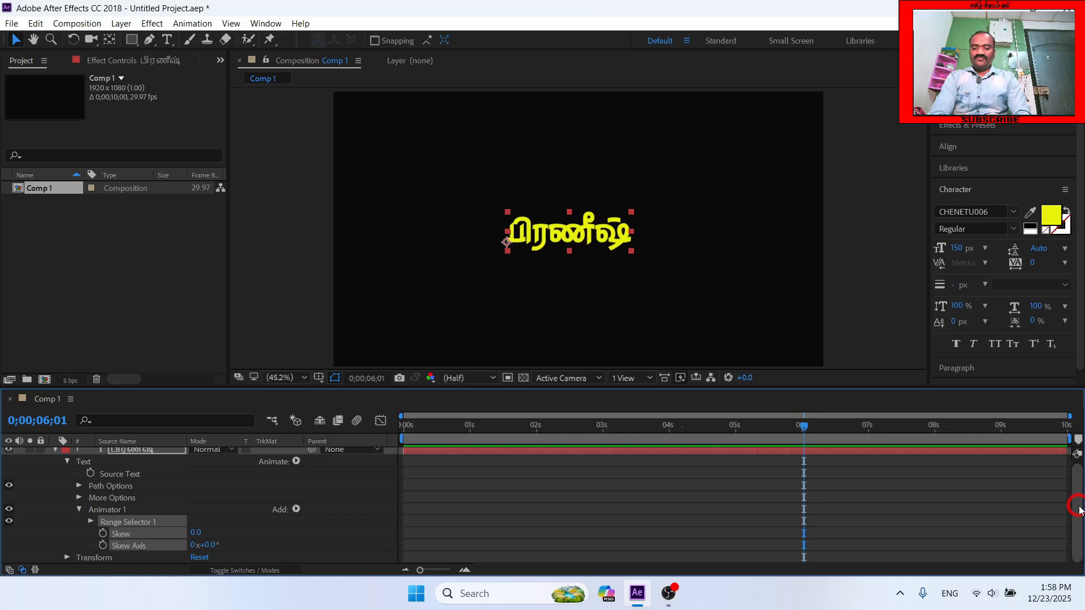
- Set the animator's Skew to 70 and its Skew Axis to 0x+162°
{"action": "left_click", "coordinate": [196, 534]}
{"action": "type", "text": "70"}
{"action": "key", "text": "Return"}
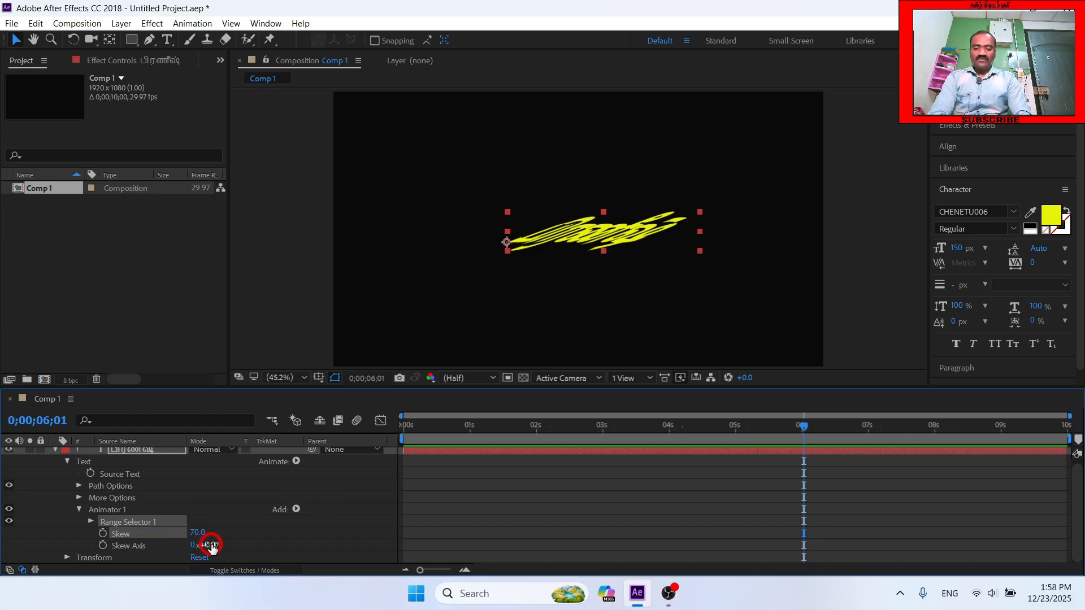
{"action": "left_click_drag", "start_coordinate": [210, 544], "coordinate": [352, 570]}
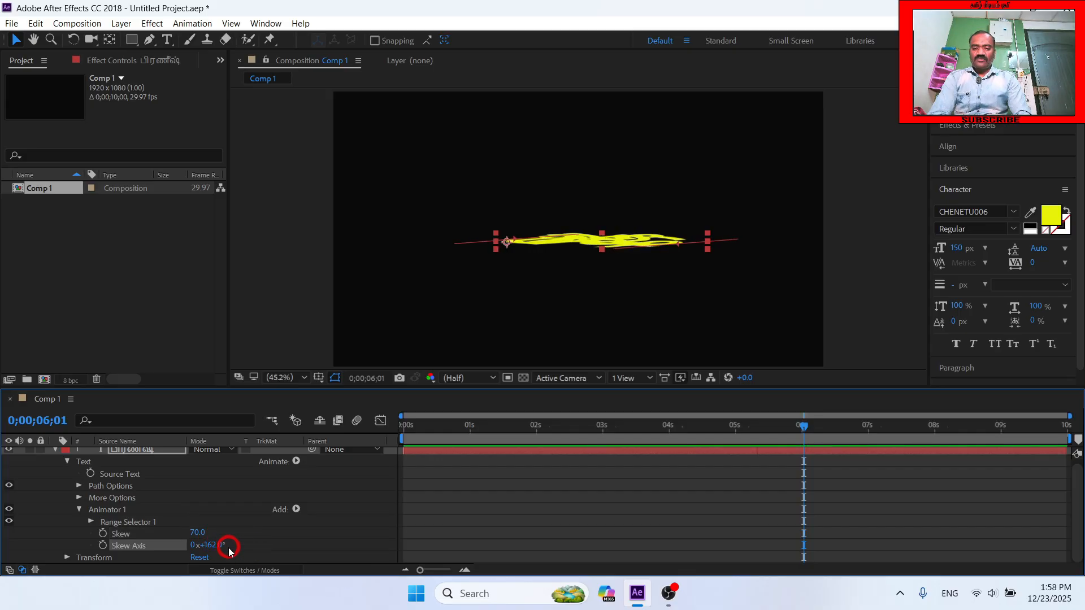
{"action": "left_click_drag", "start_coordinate": [216, 551], "coordinate": [214, 549]}
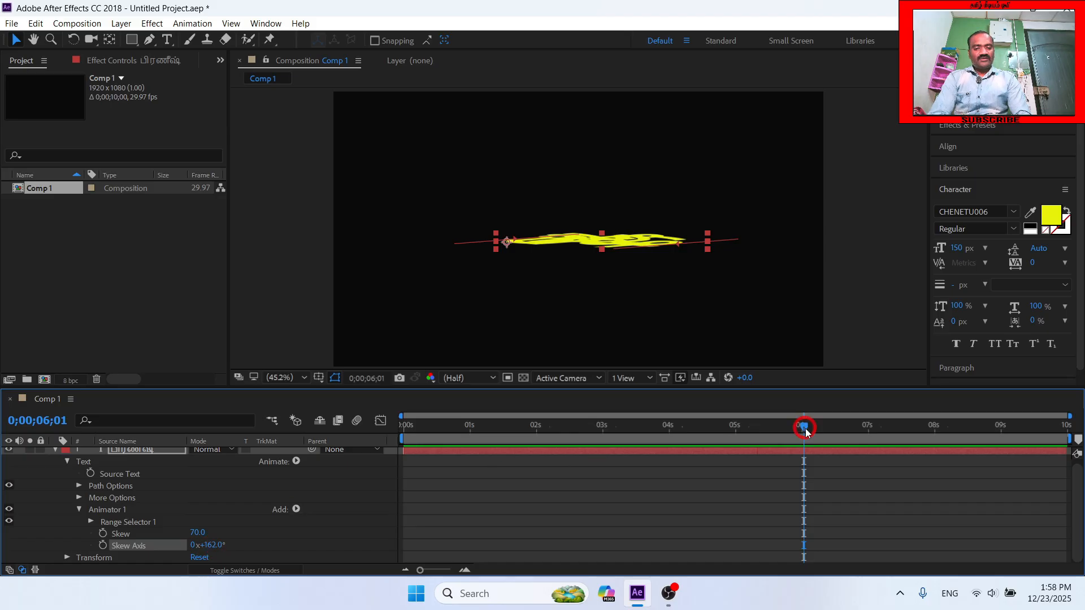
- Keyframe the Skew animator's Range Selector Start at 0% on the composition's first frame
{"action": "left_click_drag", "start_coordinate": [805, 428], "coordinate": [400, 429]}
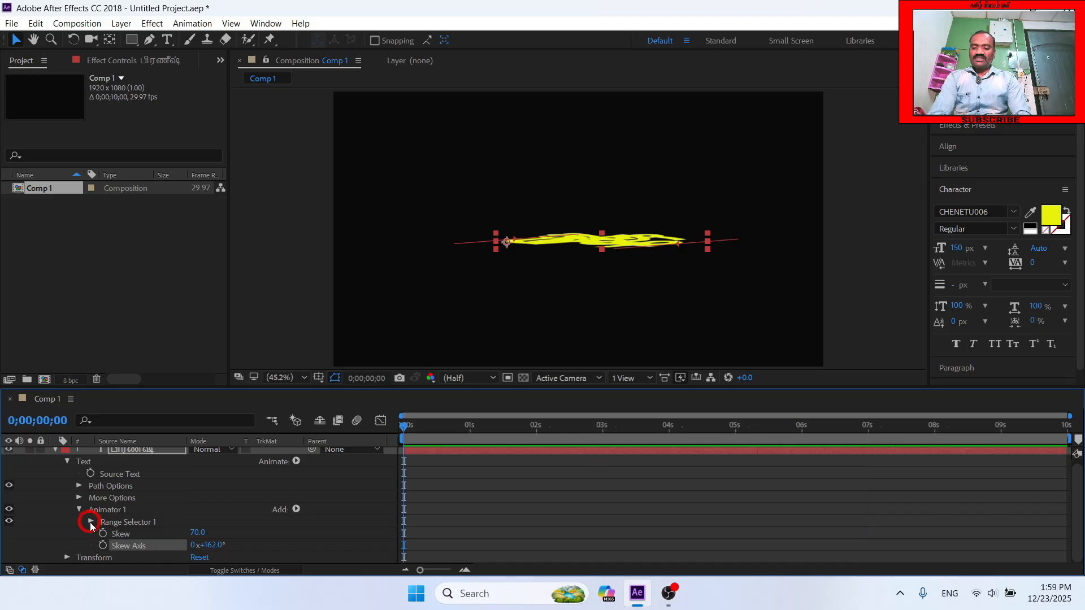
{"action": "left_click", "coordinate": [90, 521]}
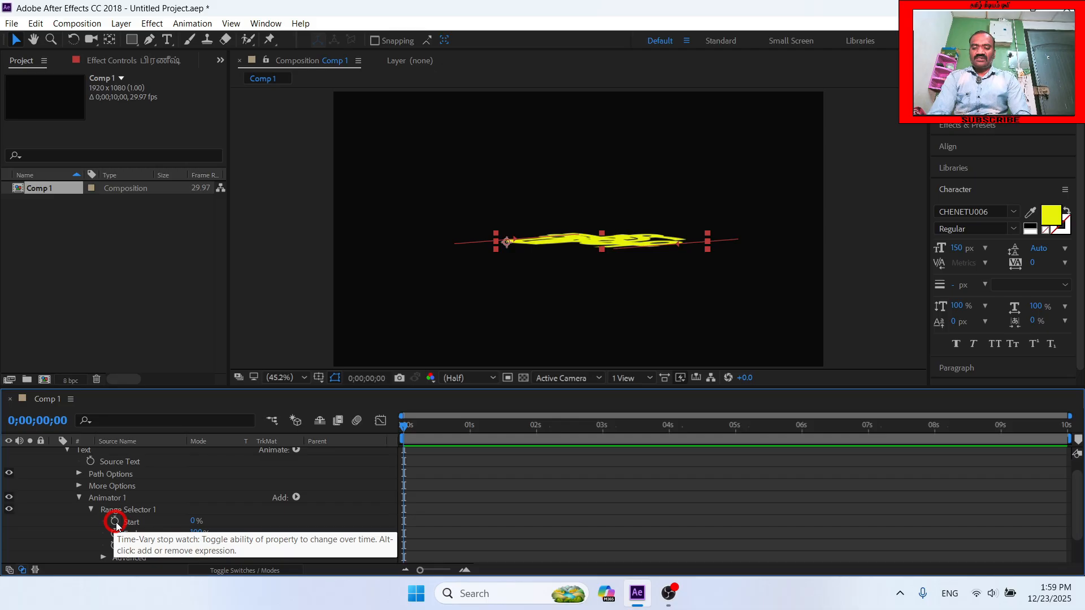
{"action": "left_click", "coordinate": [116, 523]}
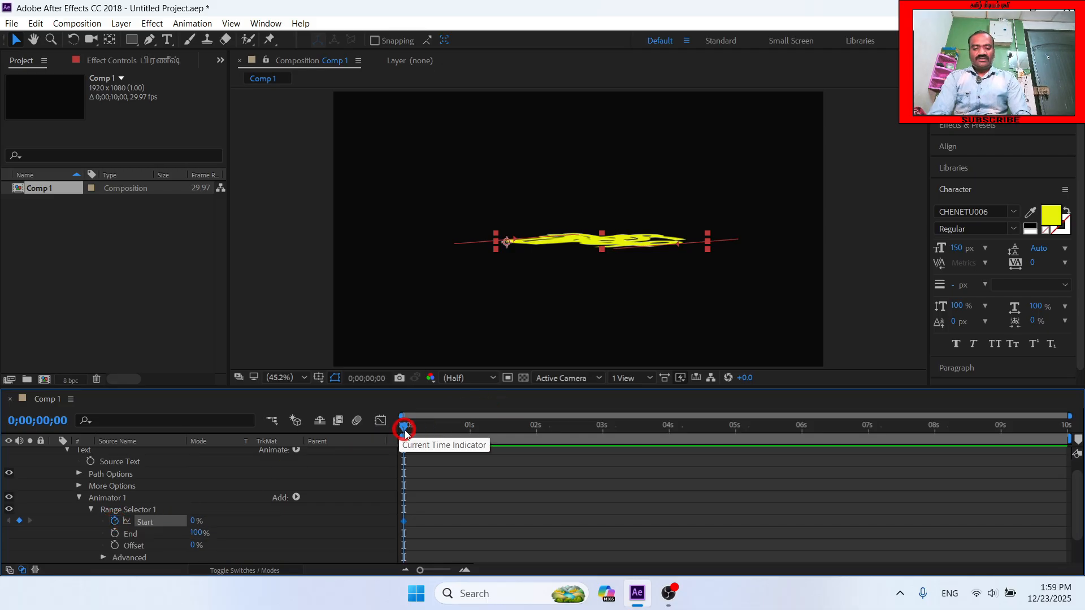
- Keyframe the Skew animator's Range Selector Start at 100% at the 6-second mark
{"action": "left_click_drag", "start_coordinate": [405, 427], "coordinate": [803, 435]}
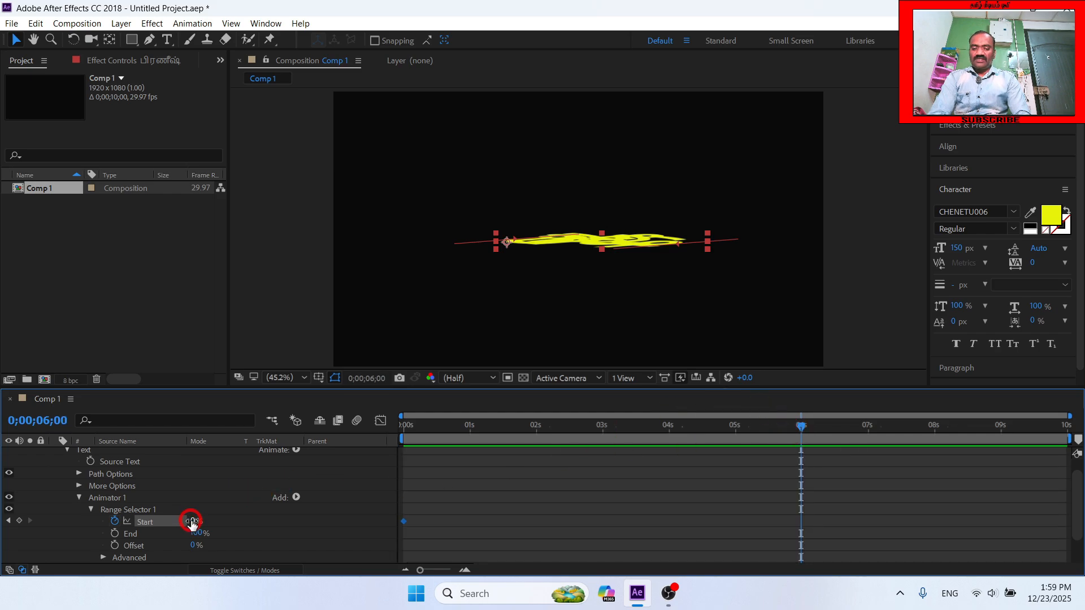
{"action": "left_click", "coordinate": [191, 520]}
{"action": "type", "text": "100"}
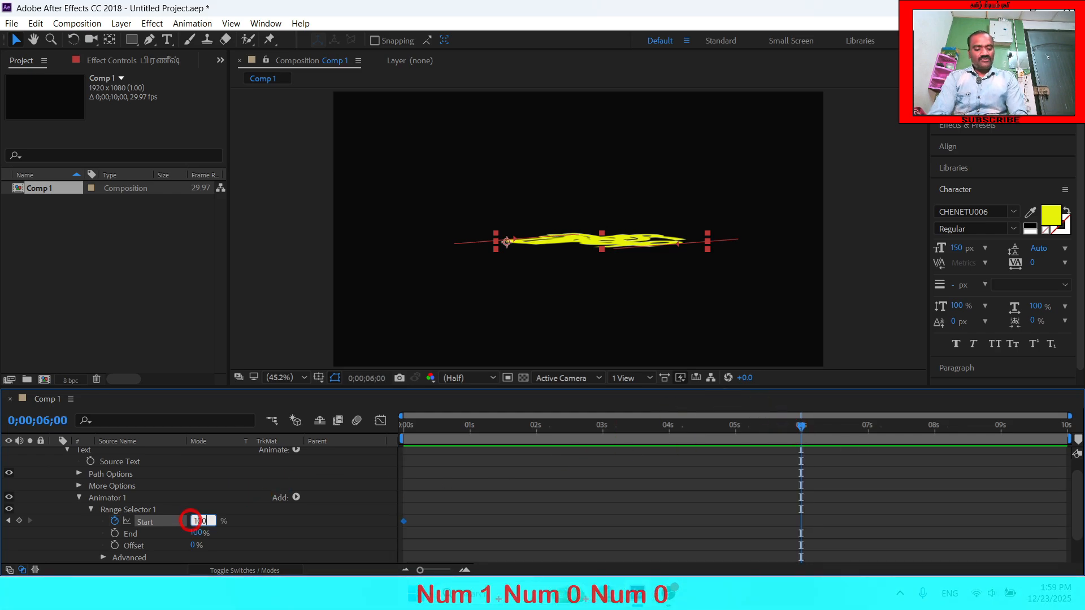
{"action": "key", "text": "Return"}
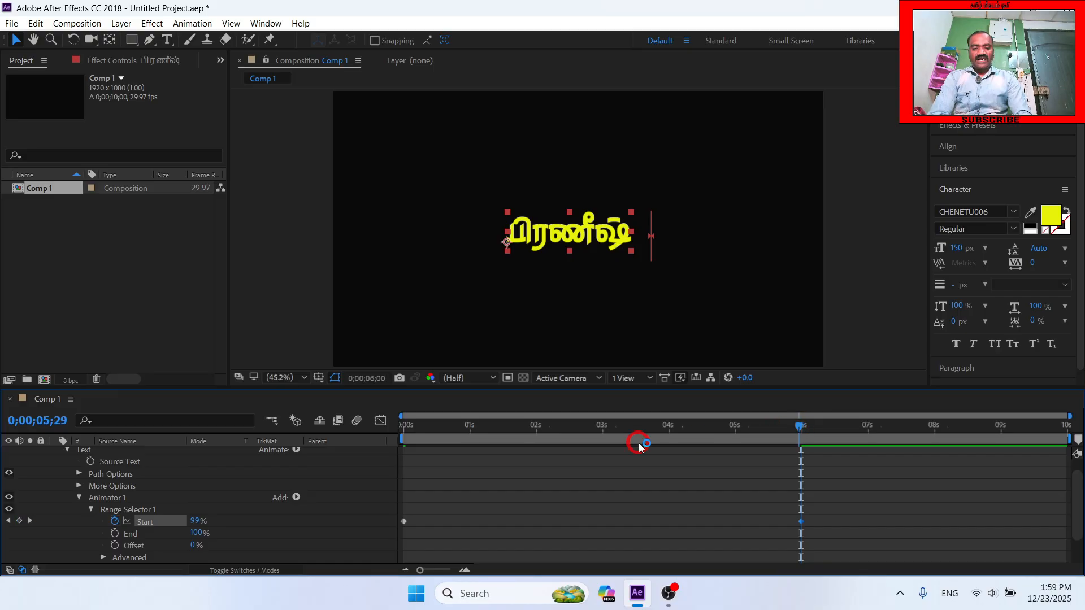
- Preview the Skew animation twice from the beginning of the composition
{"action": "left_click_drag", "start_coordinate": [636, 430], "coordinate": [218, 448]}
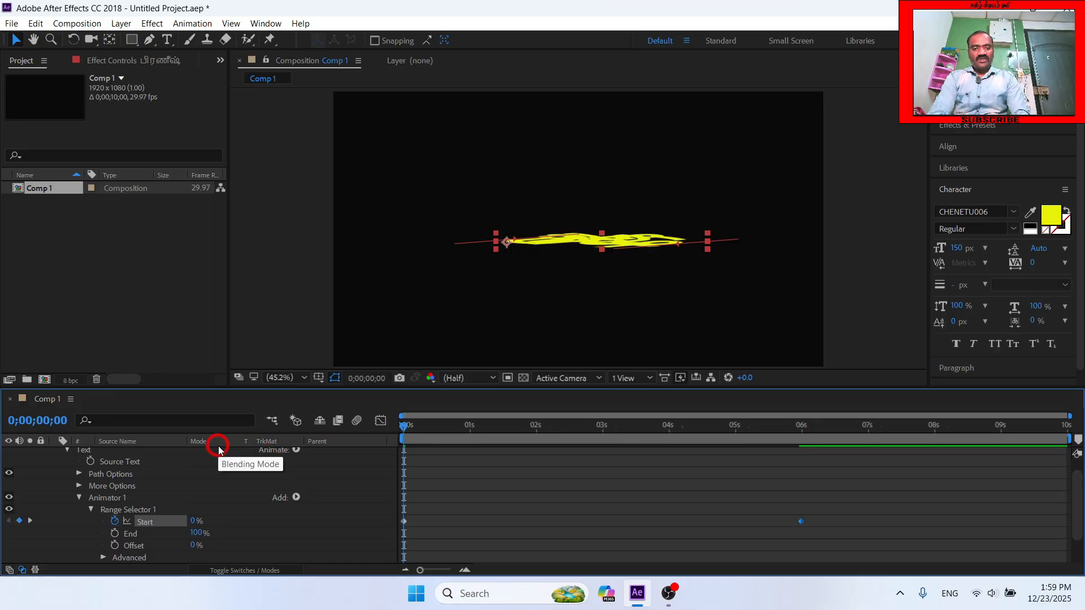
{"action": "key", "text": "space"}
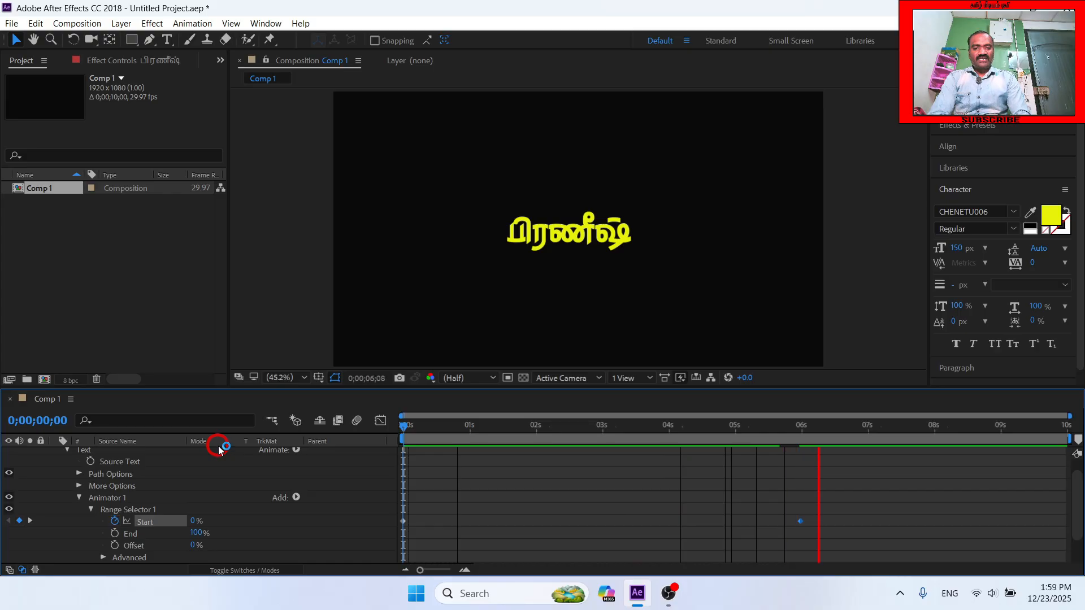
{"action": "left_click", "coordinate": [285, 448]}
{"action": "key", "text": "space"}
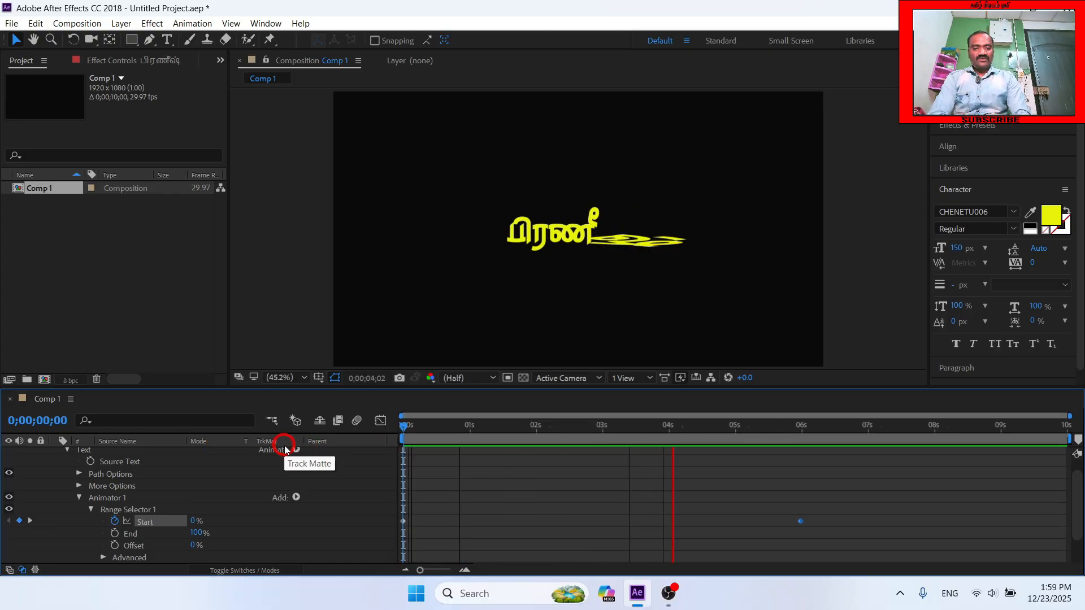
{"action": "key", "text": "space"}
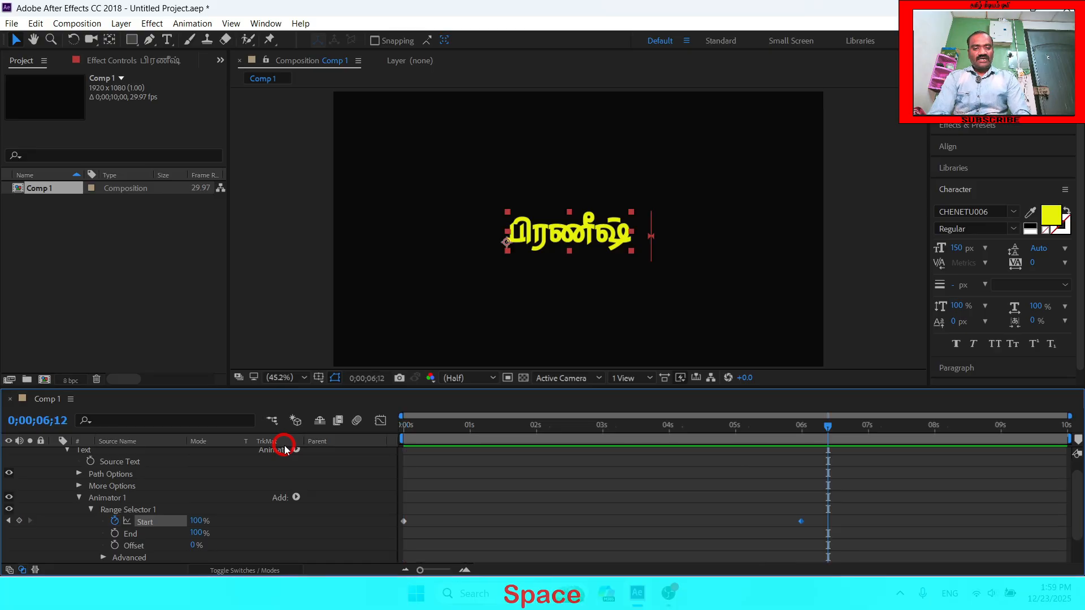
- Keyframe the text layer's Transform Opacity at 0% on the composition's last frame, 0;00;09;29
{"action": "left_click_drag", "start_coordinate": [830, 429], "coordinate": [1068, 427]}
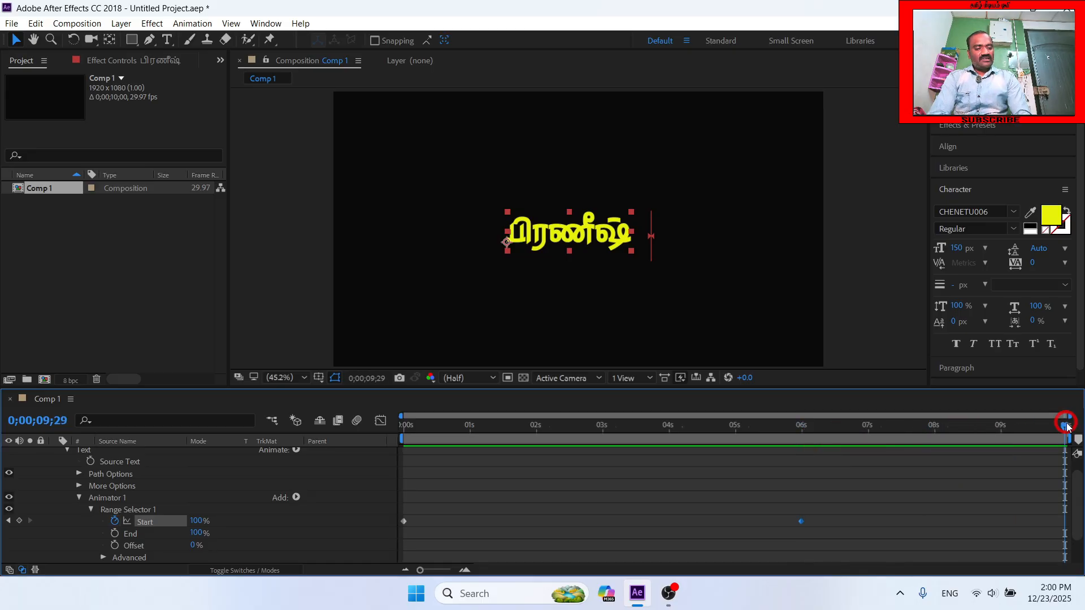
{"action": "left_click", "coordinate": [373, 476]}
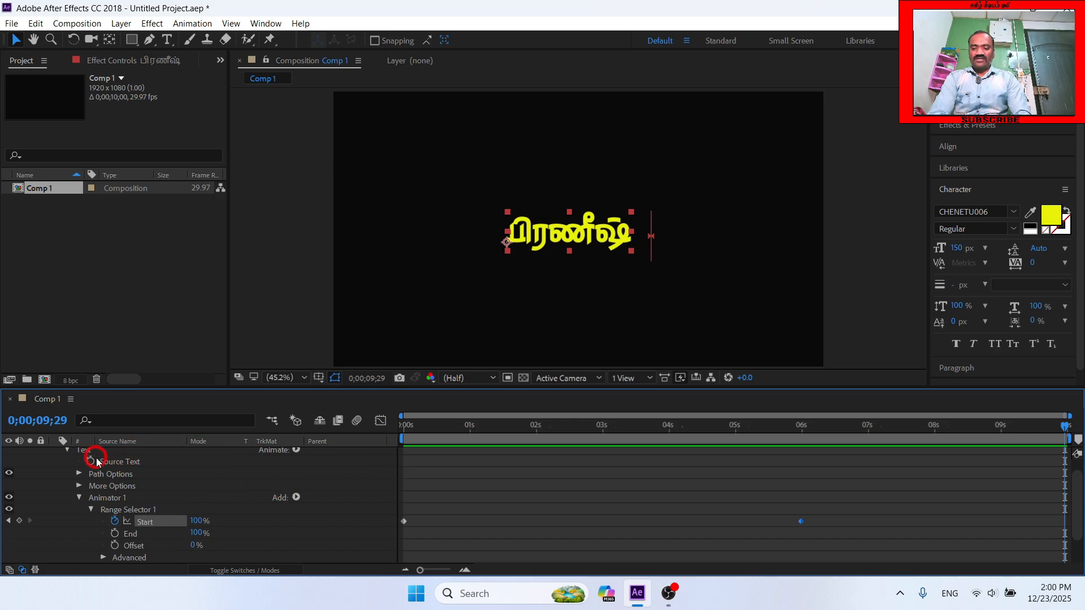
{"action": "left_click", "coordinate": [67, 452]}
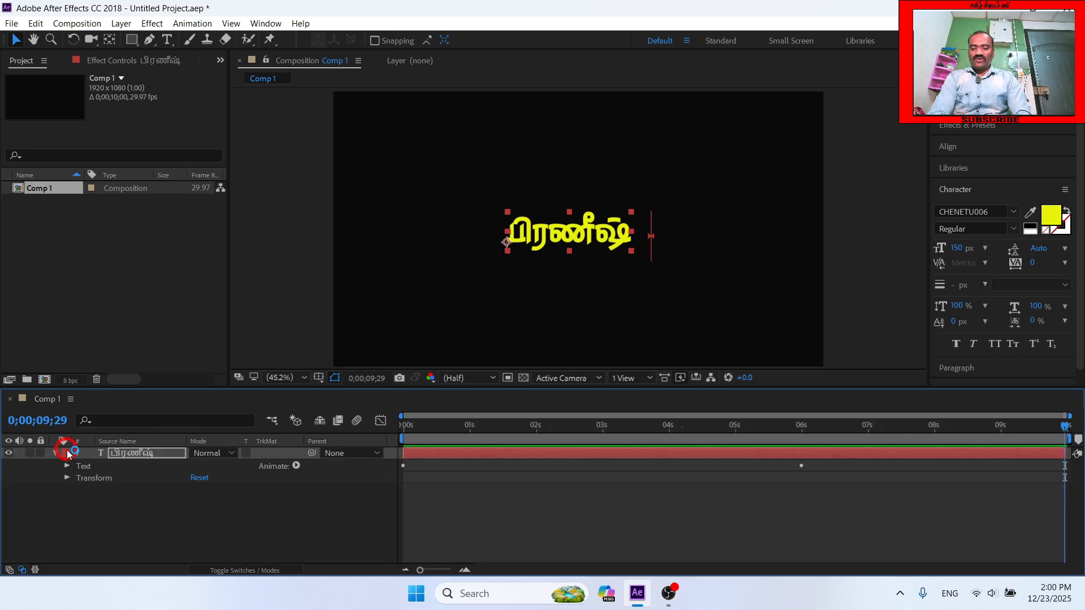
{"action": "left_click", "coordinate": [67, 479]}
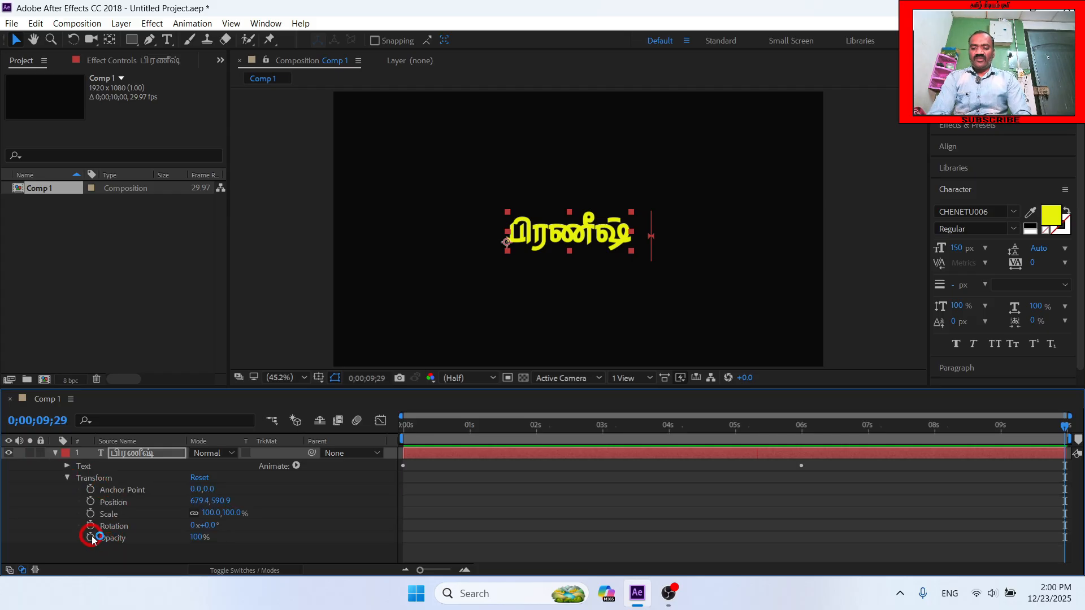
{"action": "left_click", "coordinate": [91, 537]}
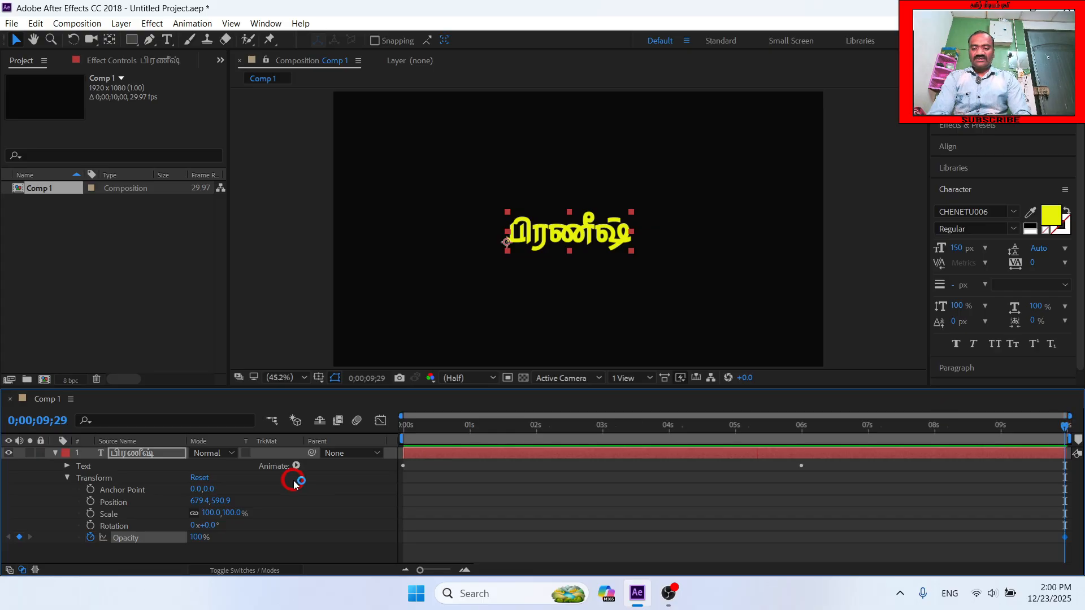
{"action": "type", "text": "0"}
{"action": "key", "text": "Return"}
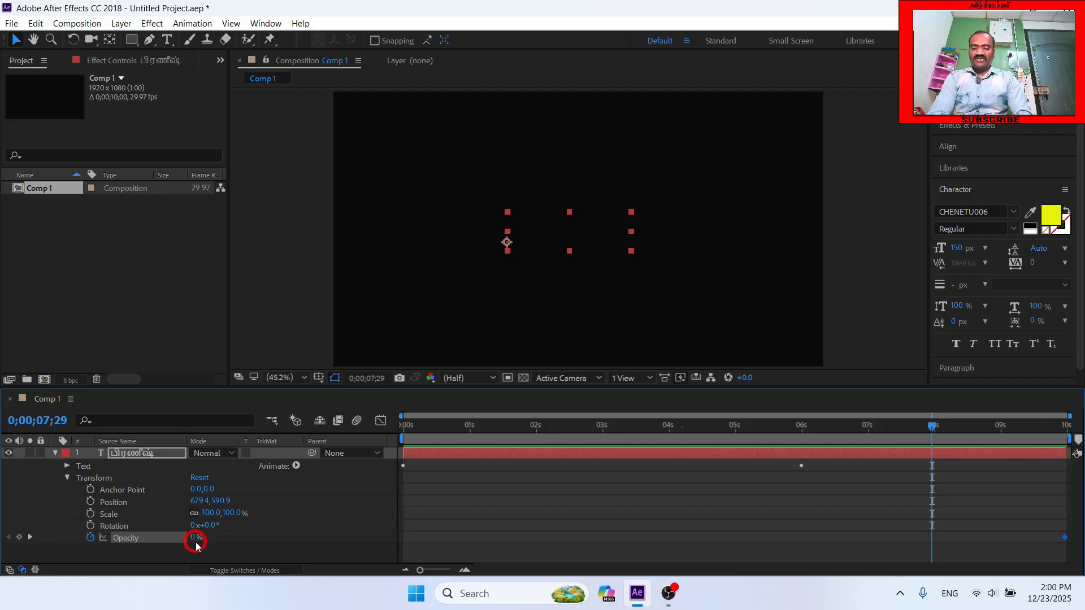
- Keyframe the text layer's Opacity at 100% at 0;00;07;29
{"action": "left_click", "coordinate": [197, 538]}
{"action": "type", "text": "100"}
{"action": "key", "text": "Return"}
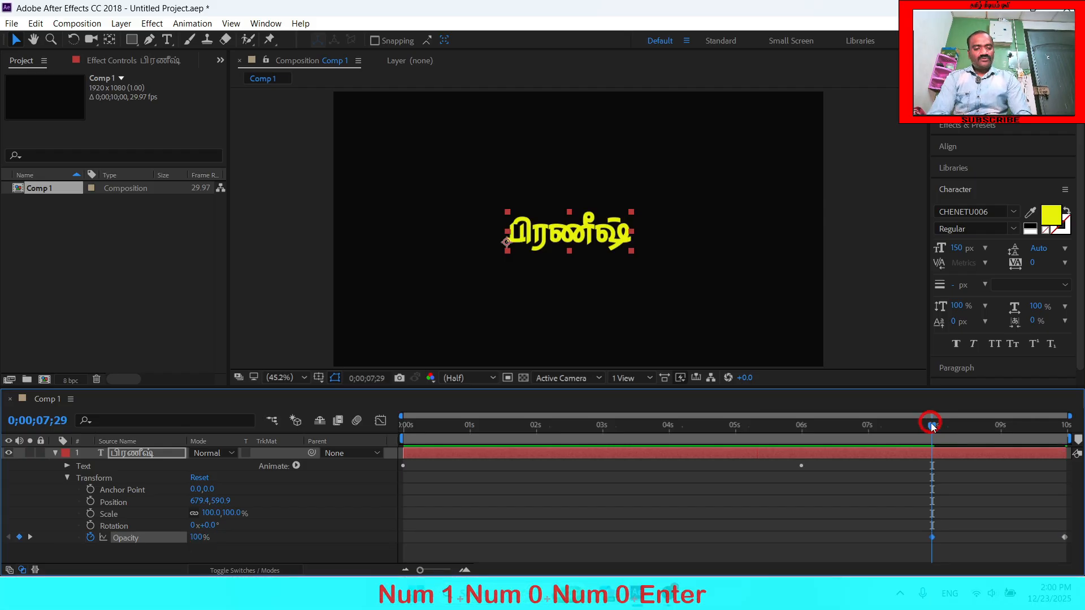
- Preview the Skew animation with its fade-out from near the composition's start, and collapse the text layer's properties
{"action": "left_click", "coordinate": [415, 425]}
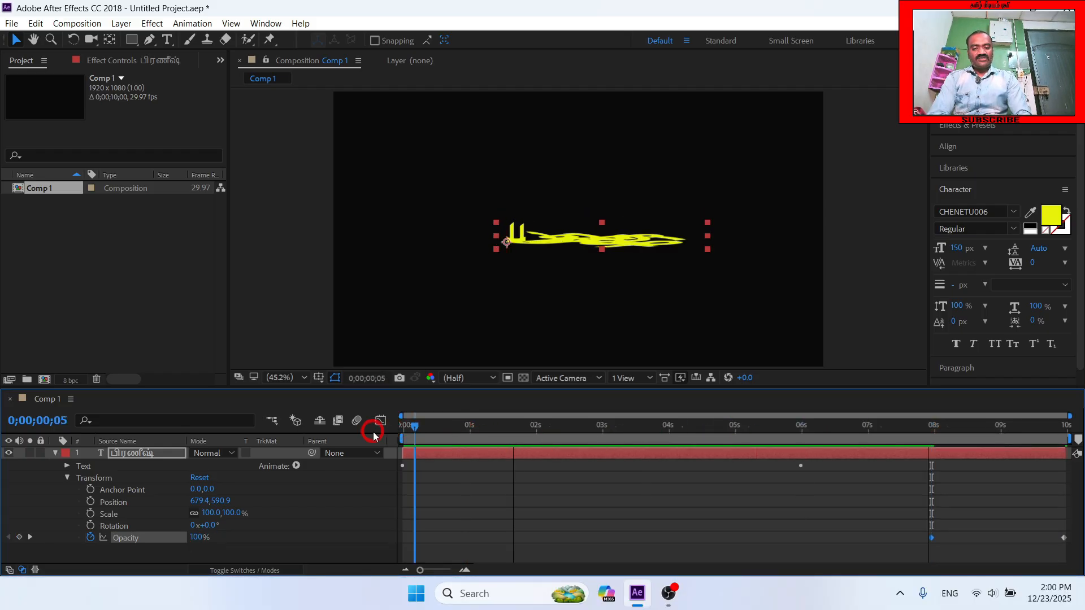
{"action": "left_click_drag", "start_coordinate": [373, 436], "coordinate": [318, 431]}
{"action": "key", "text": "u"}
{"action": "key", "text": "space"}
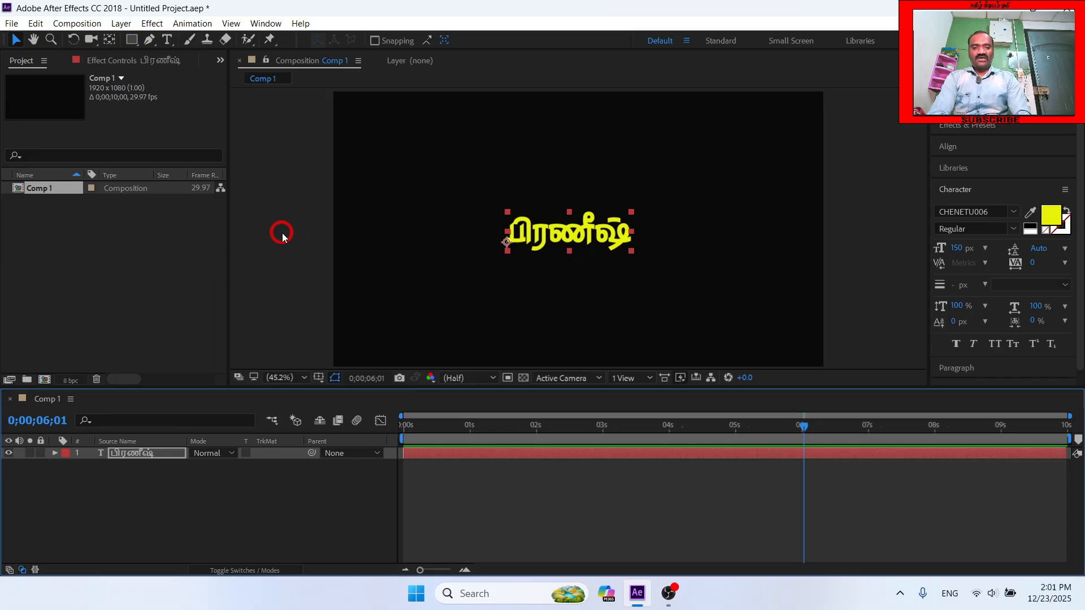
- Expand the text layer down to the Advanced settings of Animator 1's Range Selector
{"action": "left_click", "coordinate": [141, 466]}
{"action": "left_click", "coordinate": [137, 454]}
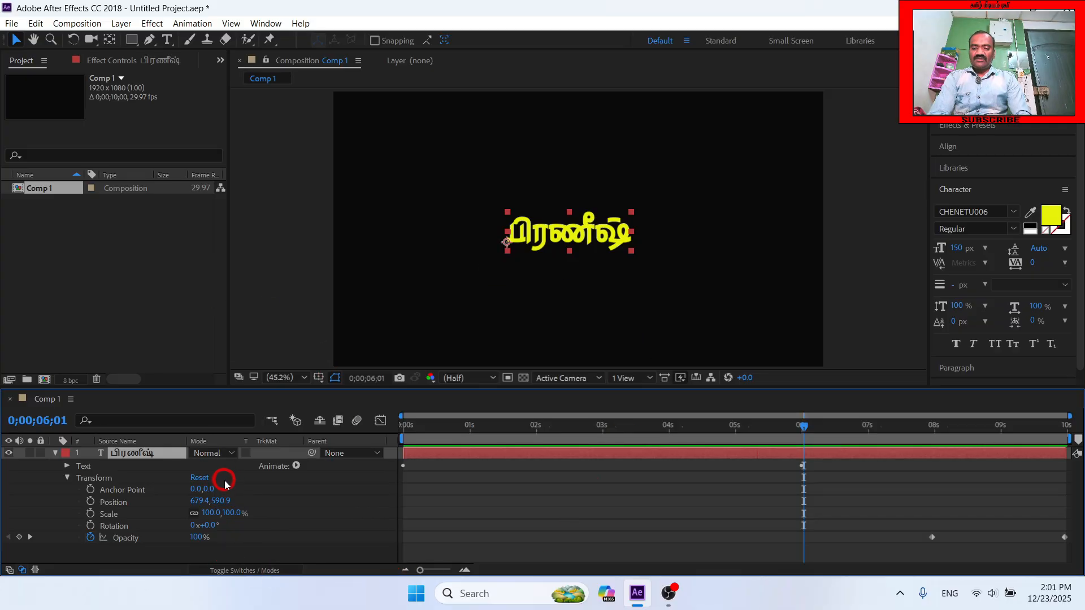
{"action": "left_click", "coordinate": [66, 468]}
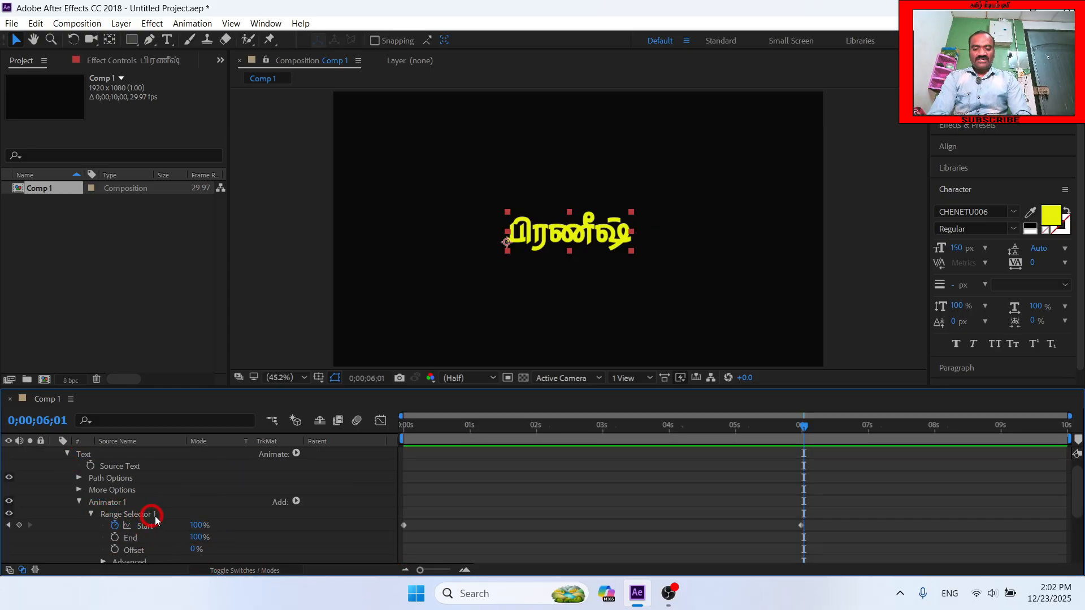
{"action": "left_click_drag", "start_coordinate": [1077, 496], "coordinate": [1078, 522]}
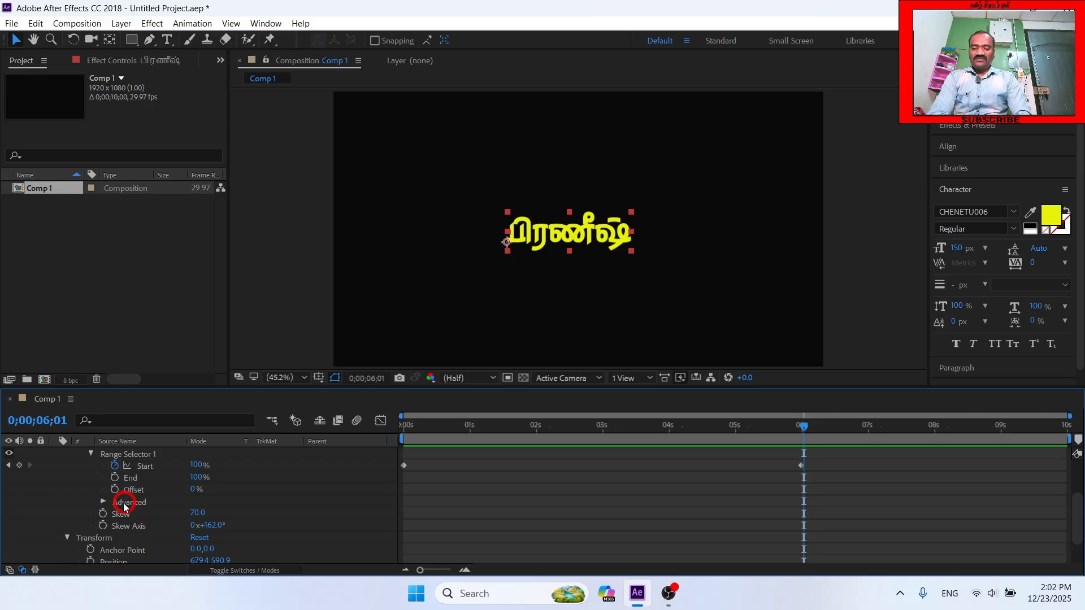
{"action": "left_click", "coordinate": [103, 501]}
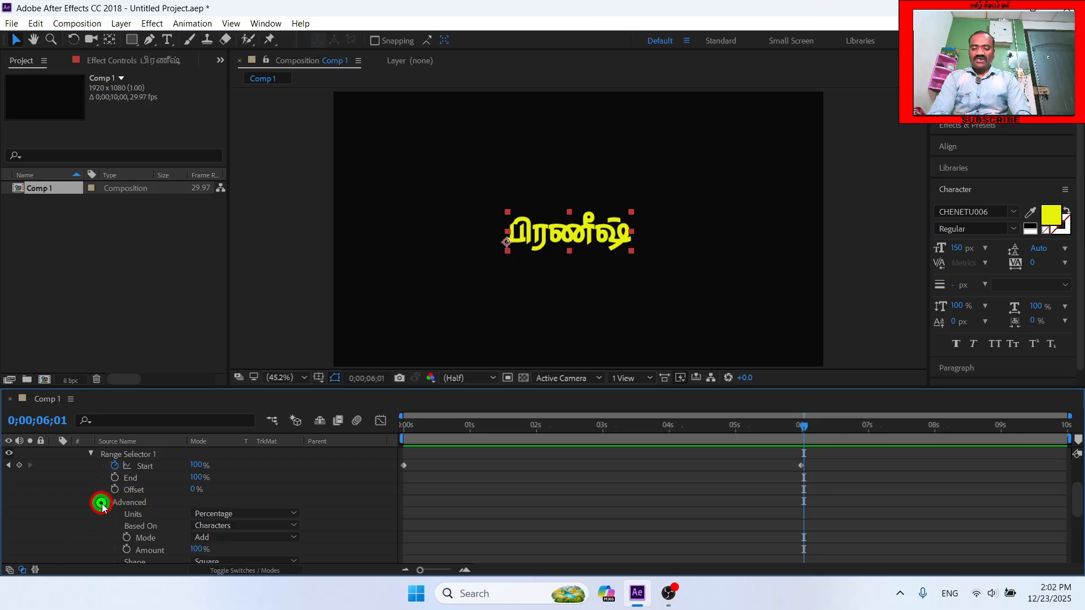
{"action": "scroll", "coordinate": [99, 502], "scroll_direction": "down", "scroll_amount": 2}
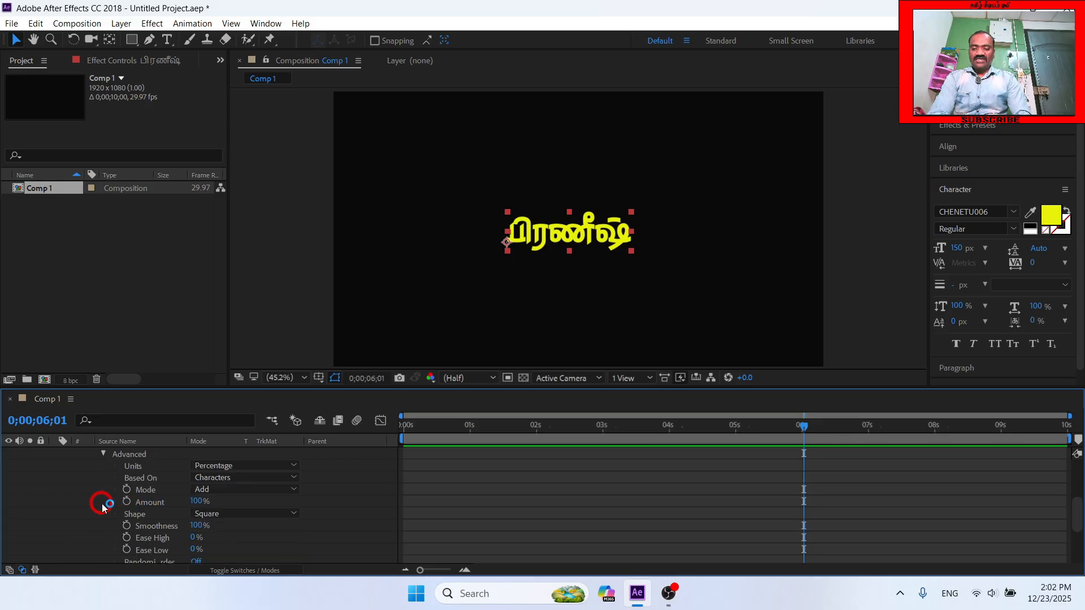
- Examine the available Based On and Units options in the Range Selector's Advanced settings without changing them
{"action": "left_click", "coordinate": [241, 481]}
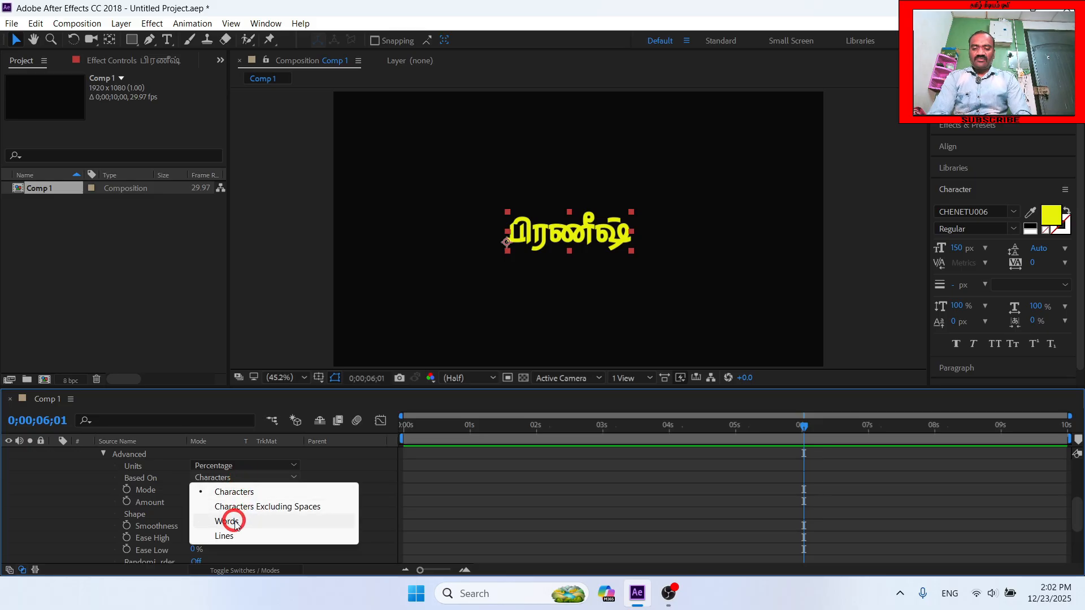
{"action": "left_click", "coordinate": [254, 475]}
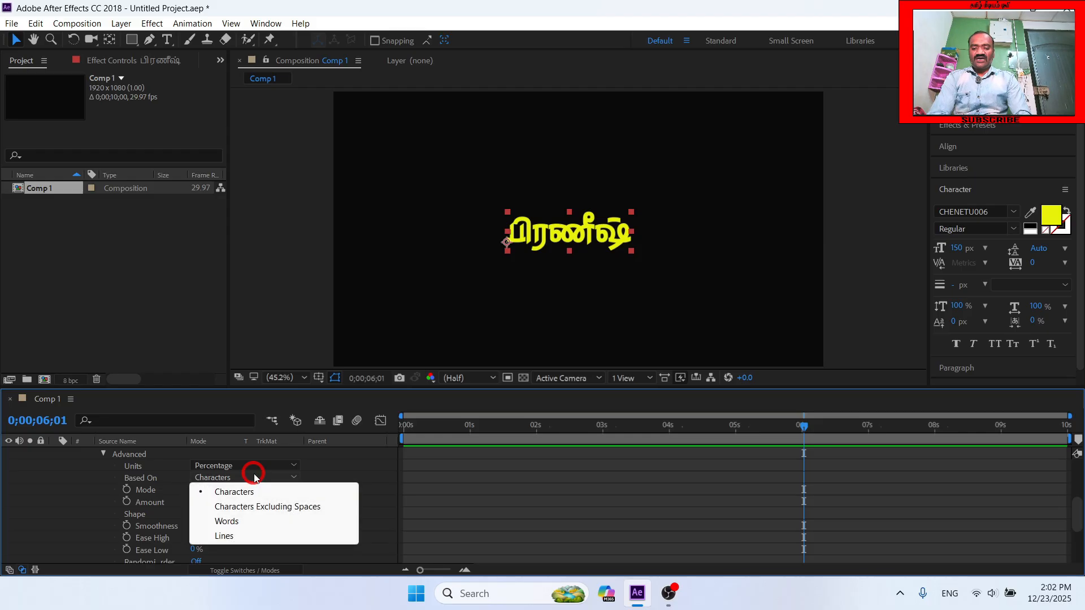
{"action": "left_click", "coordinate": [248, 479]}
{"action": "left_click", "coordinate": [251, 467]}
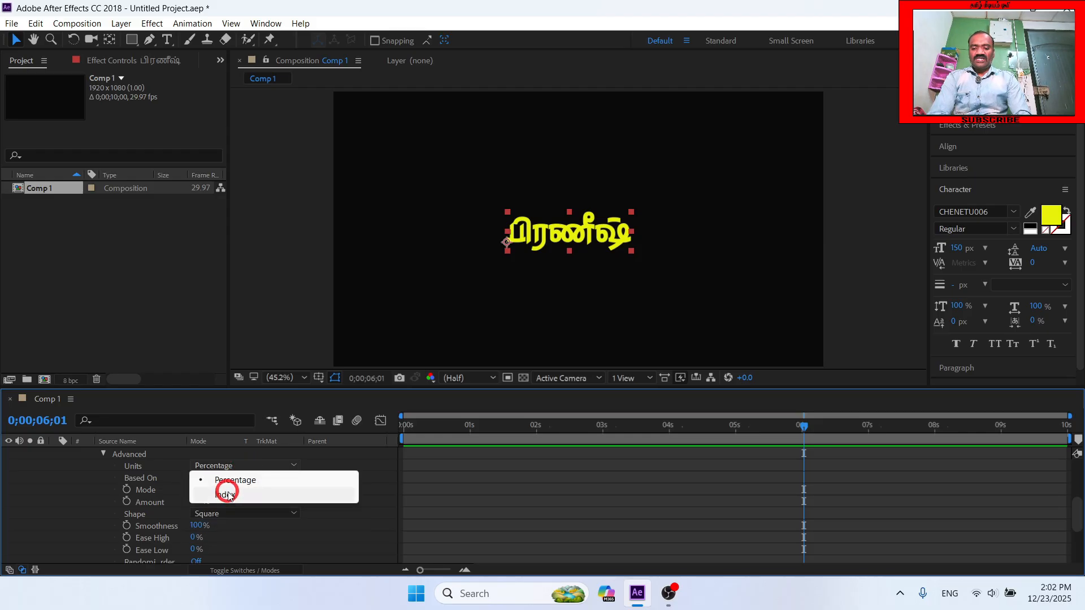
{"action": "left_click", "coordinate": [246, 466]}
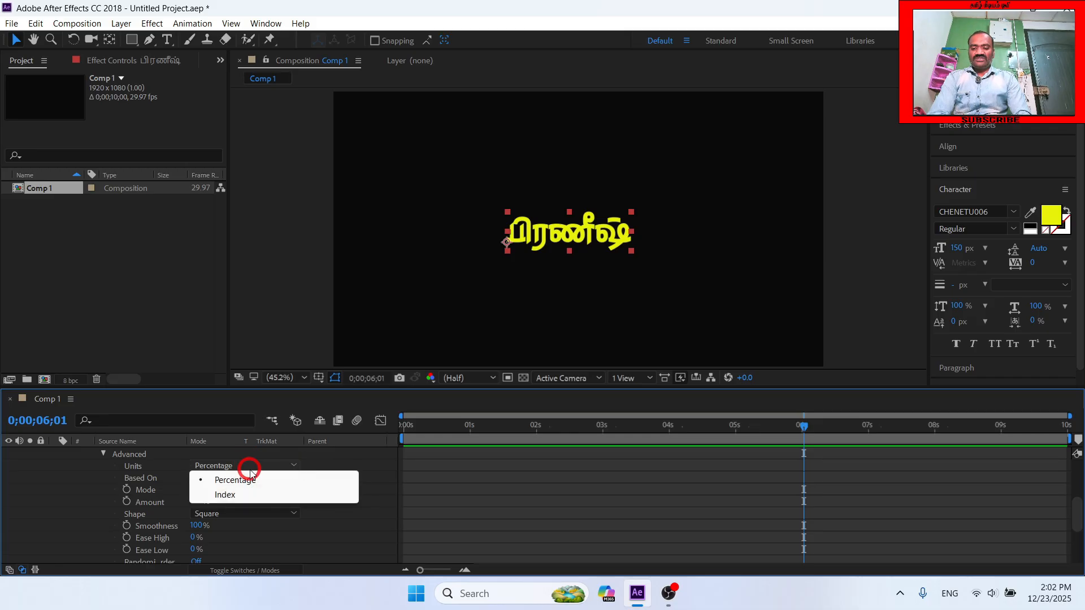
{"action": "left_click", "coordinate": [94, 475]}
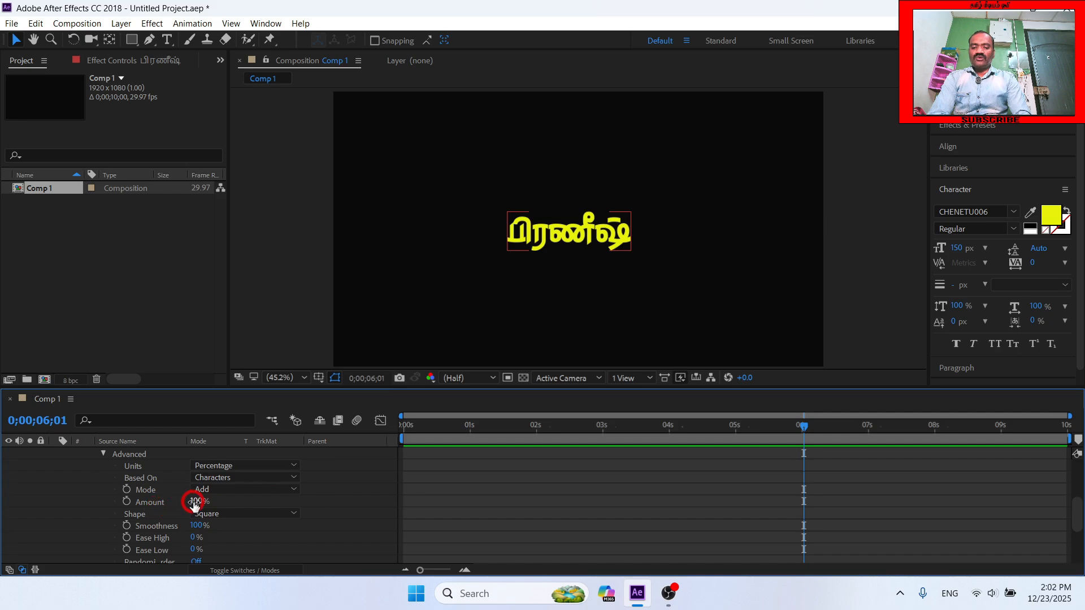
- Set the Range Selector's Amount to 98%, and review its Shape options before collapsing the Advanced settings
{"action": "mouse_move", "coordinate": [196, 503]}
{"action": "left_mouse_down"}
{"action": "mouse_move", "coordinate": [186, 507]}
{"action": "mouse_move", "coordinate": [197, 506]}
{"action": "left_mouse_up"}
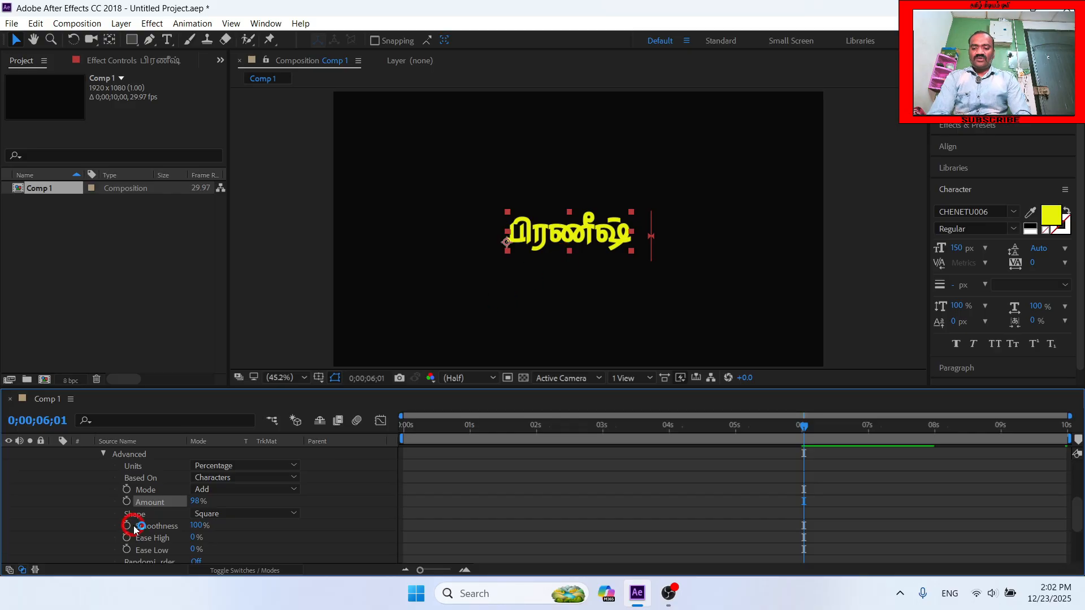
{"action": "left_click", "coordinate": [238, 515]}
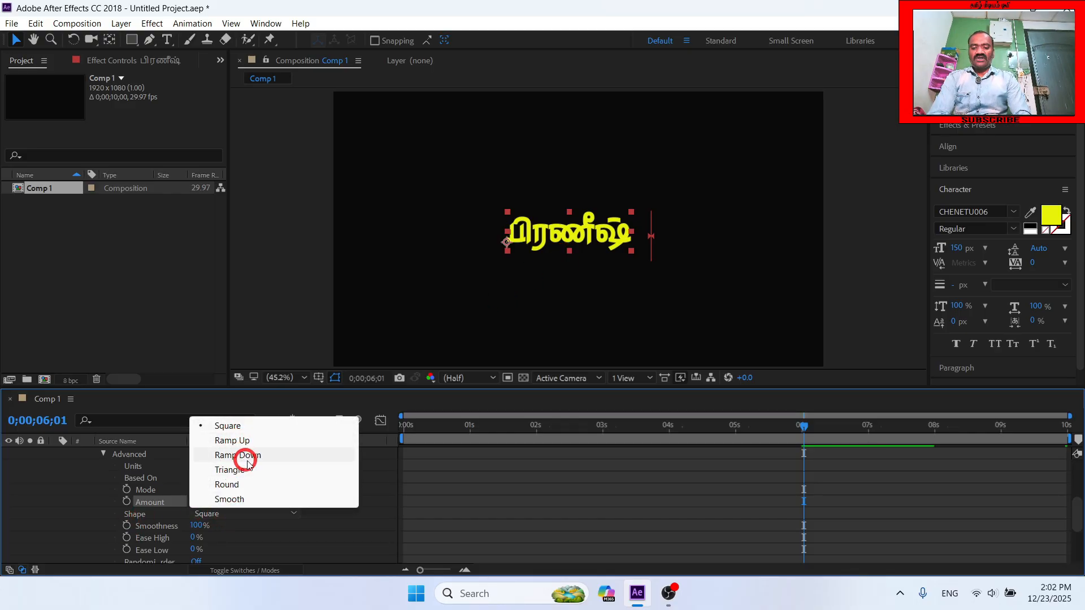
{"action": "left_click", "coordinate": [79, 504]}
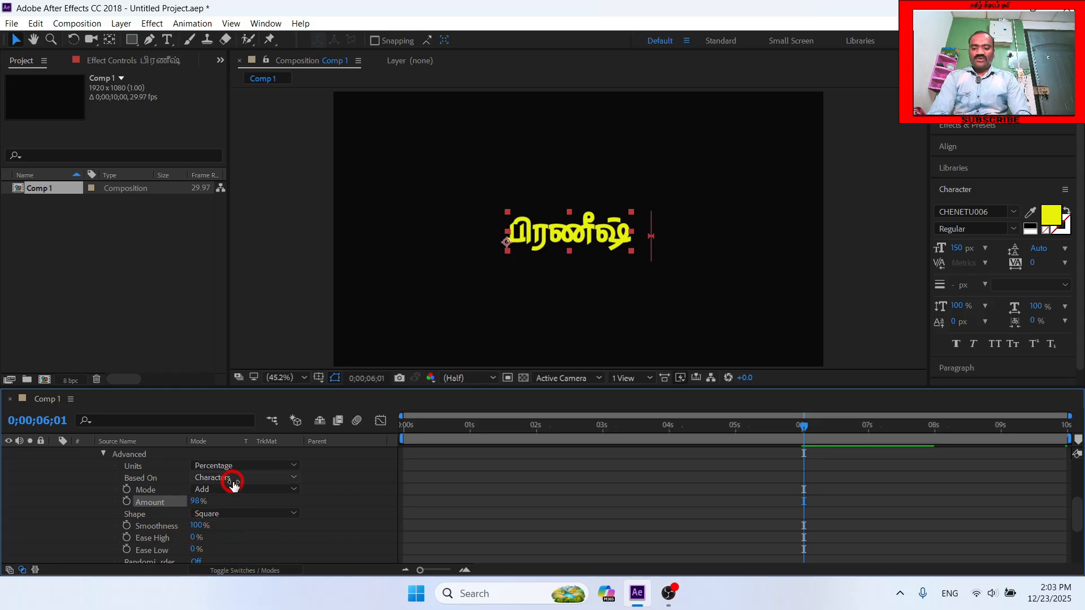
{"action": "left_click", "coordinate": [103, 454]}
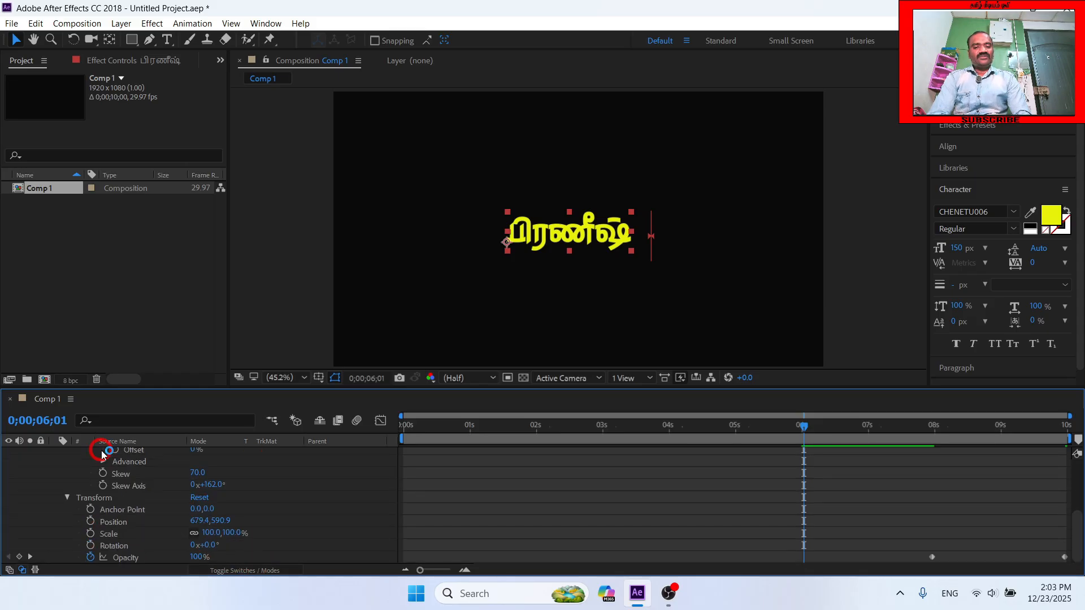